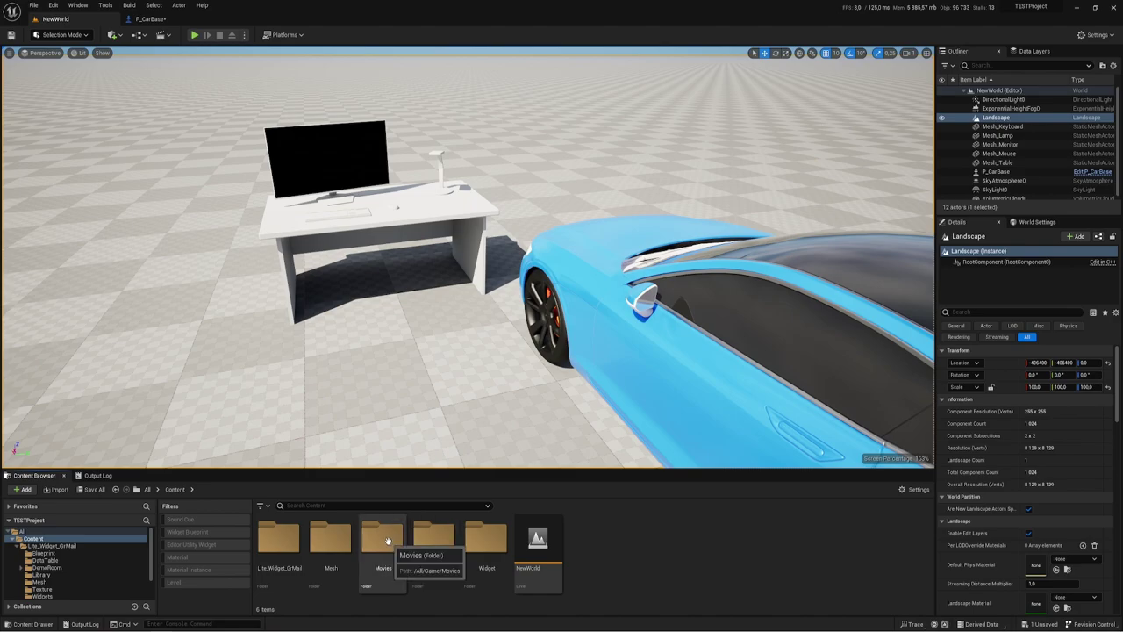
- Use Show in Explorer on the Movies content folder to open it on disk in File Explorer
double_click(387, 540)
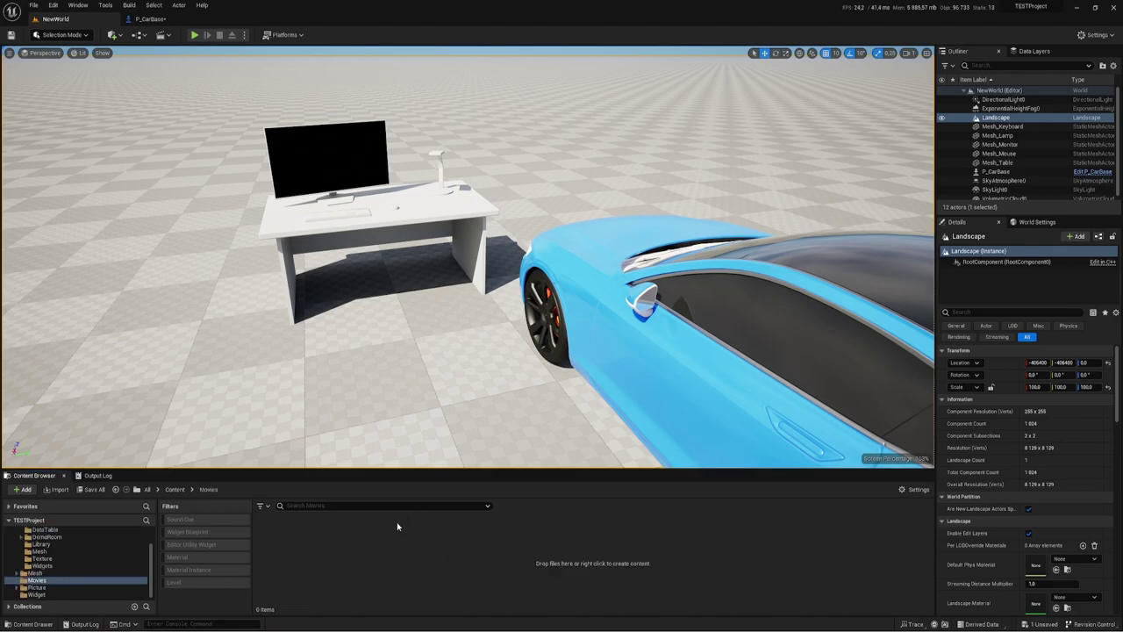
left_click(175, 490)
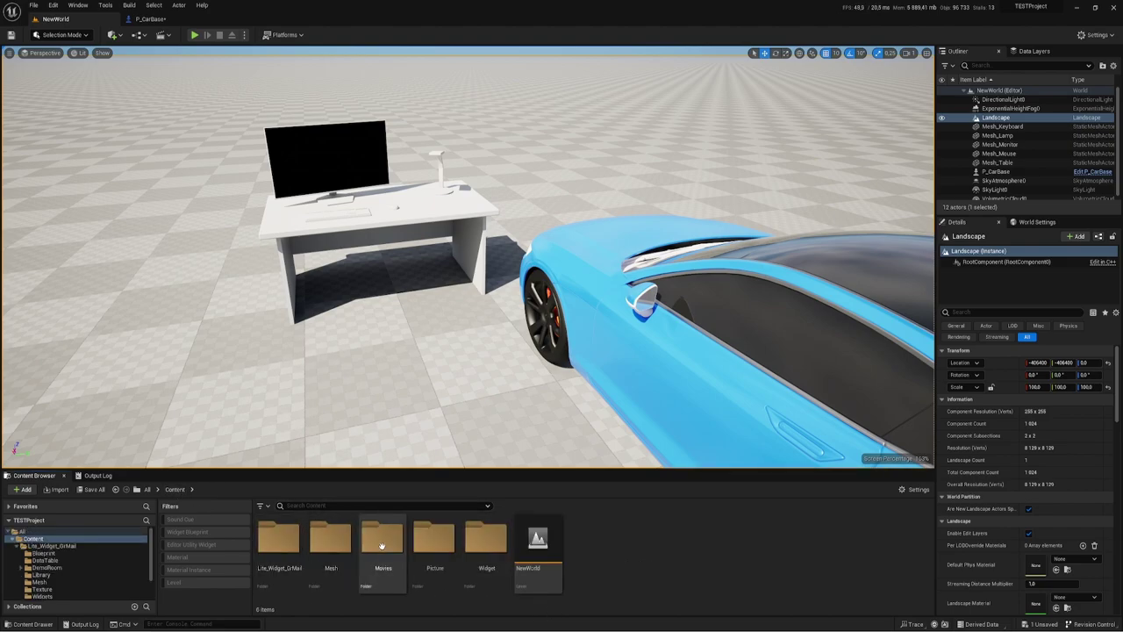
right_click(383, 546)
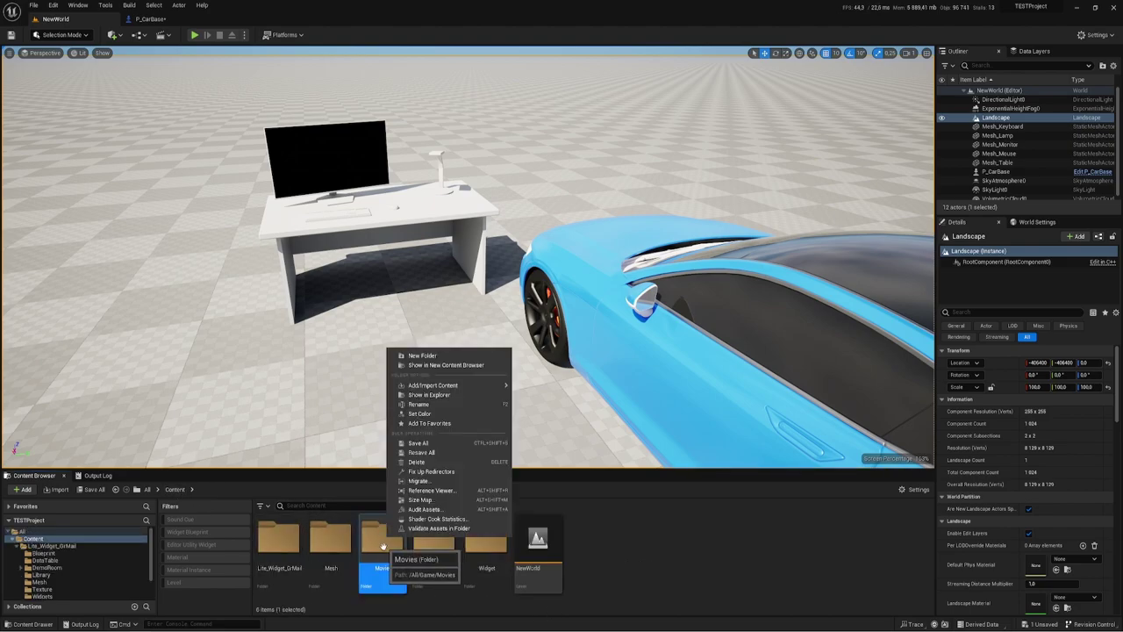
left_click(449, 397)
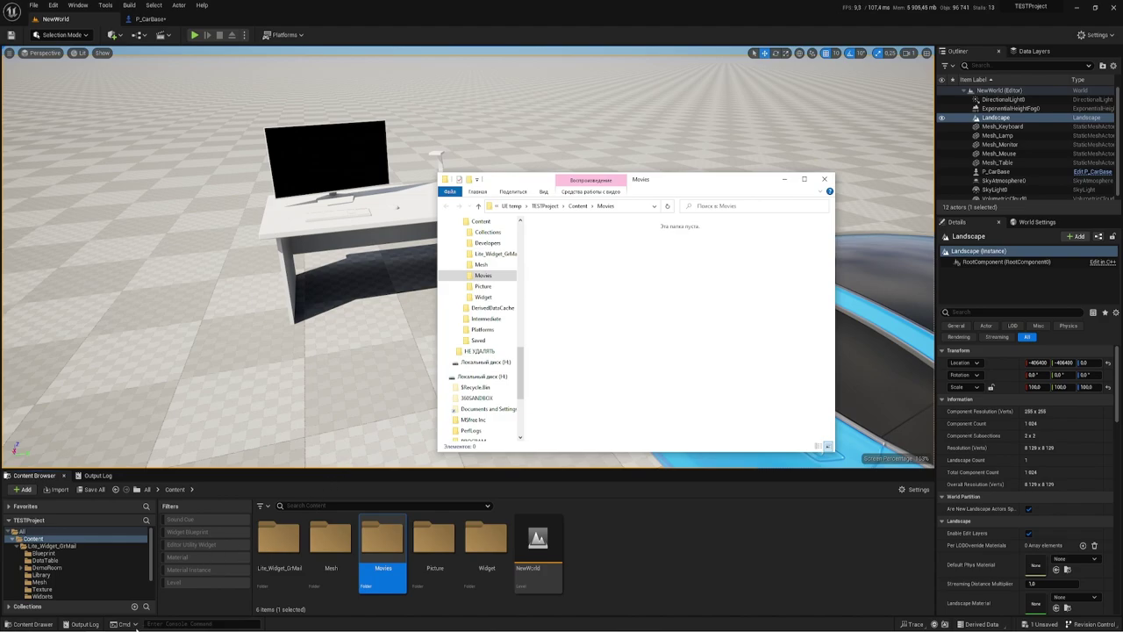
- Copy TEST_video.mp4 from the OBS video folder into TESTProject\Content\Movies
mouse_move(136, 628)
left_click(56, 595)
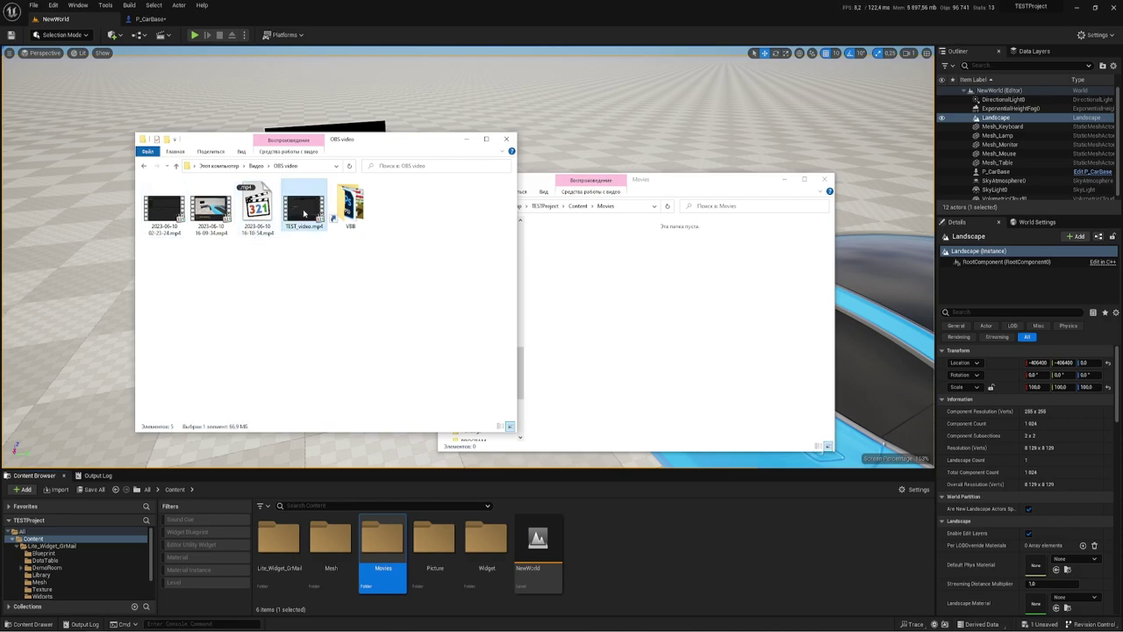
left_click_drag(320, 208, 597, 246)
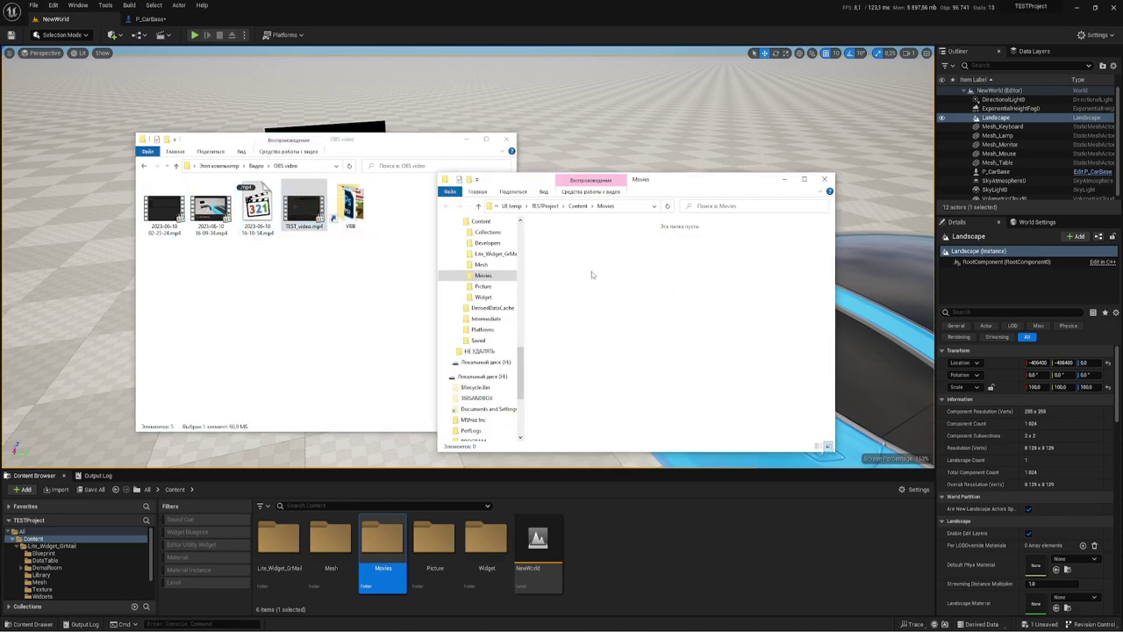
left_click(487, 139)
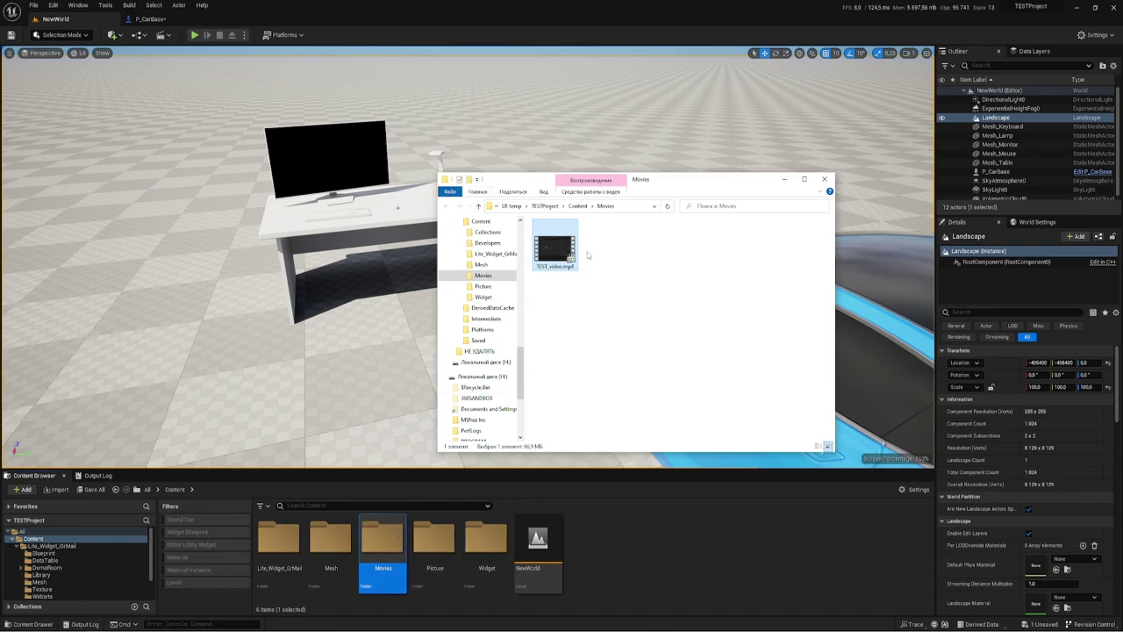
double_click(398, 546)
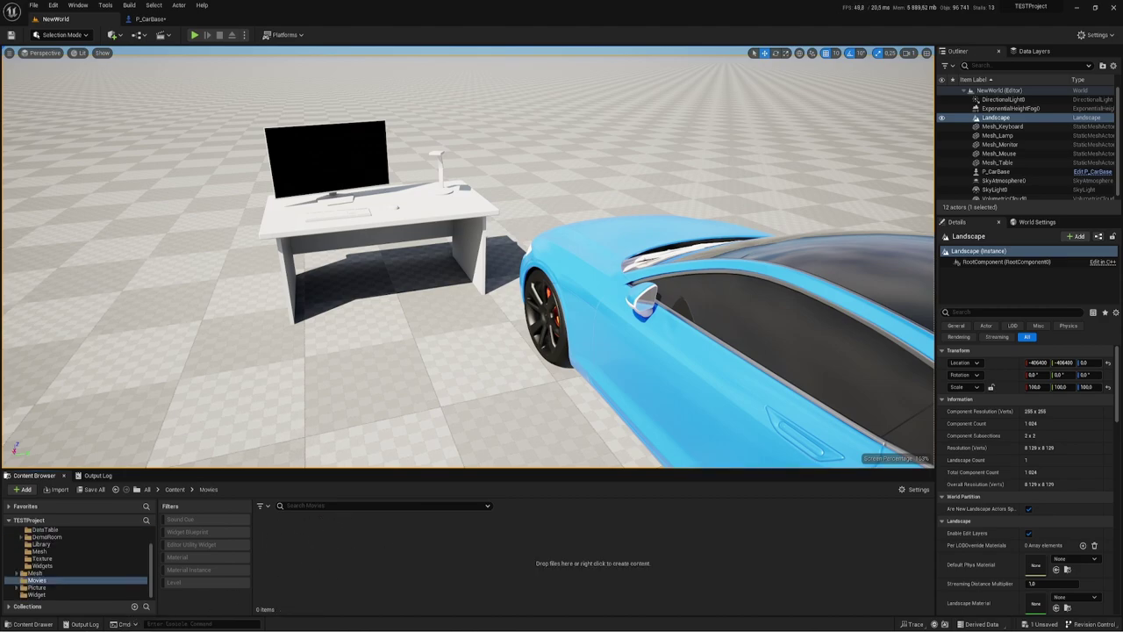
- Drag TEST_video.mp4 from Explorer into the Content Browser's Movies folder as a File Media Source
mouse_move(88, 625)
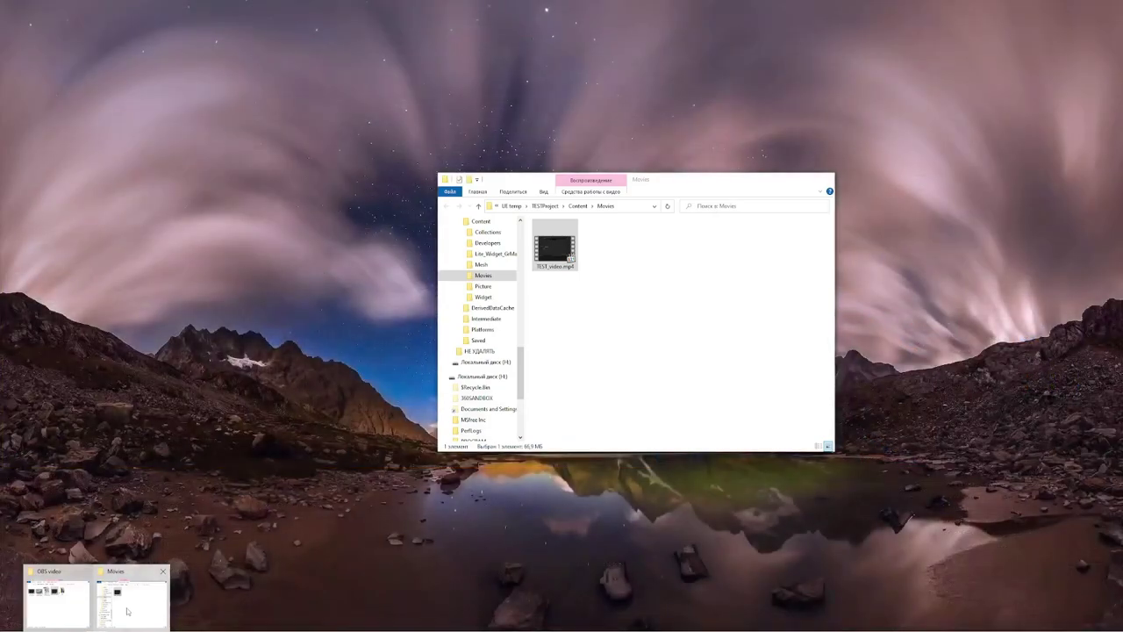
left_click(133, 592)
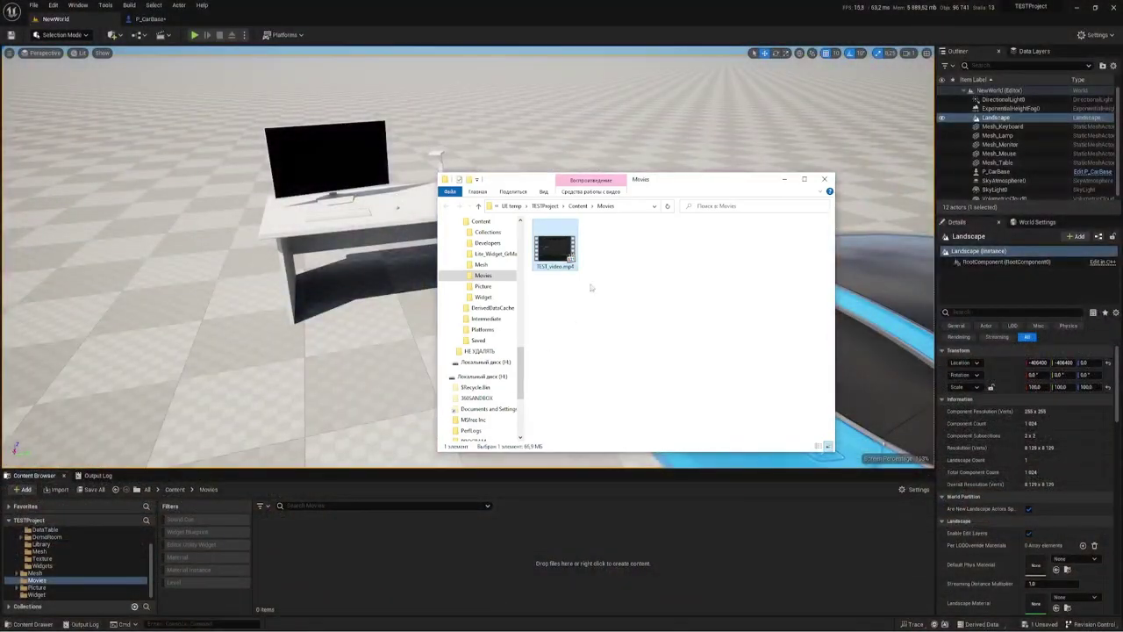
left_click_drag(556, 253, 351, 551)
left_click_drag(351, 551, 362, 548)
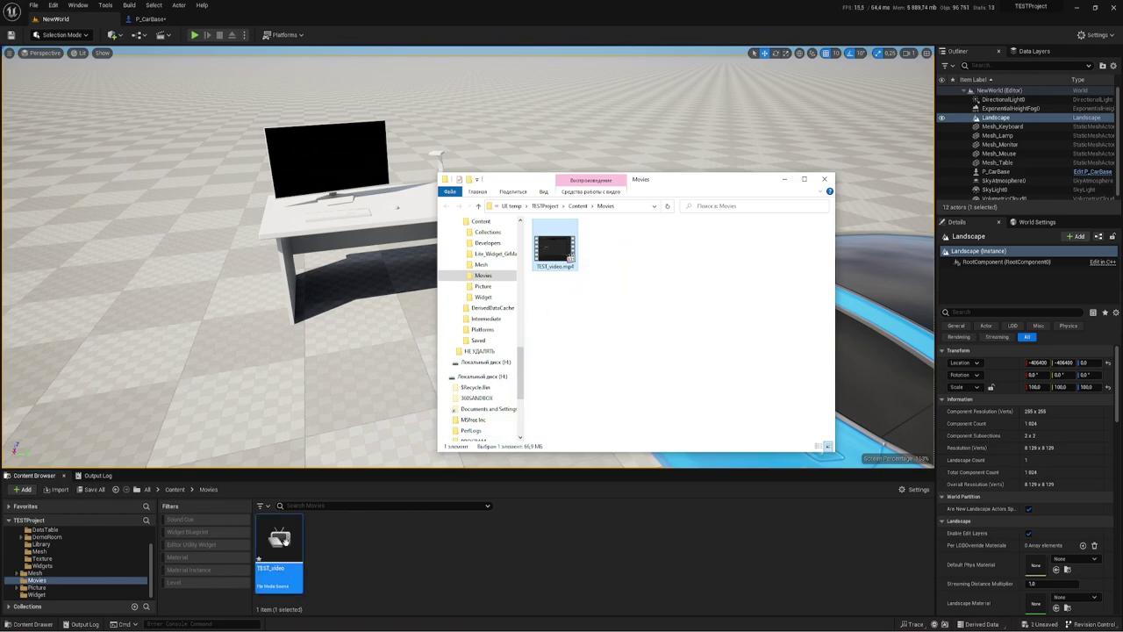
mouse_move(271, 551)
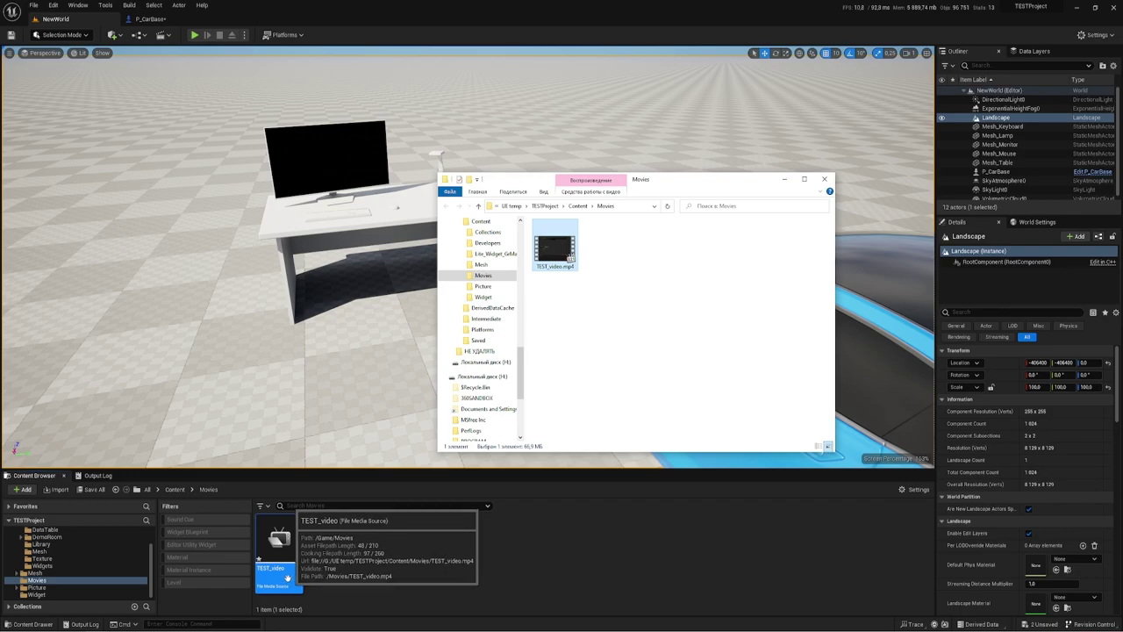
- Save all unsaved assets, including P_CarBase and TEST_video
left_click(99, 492)
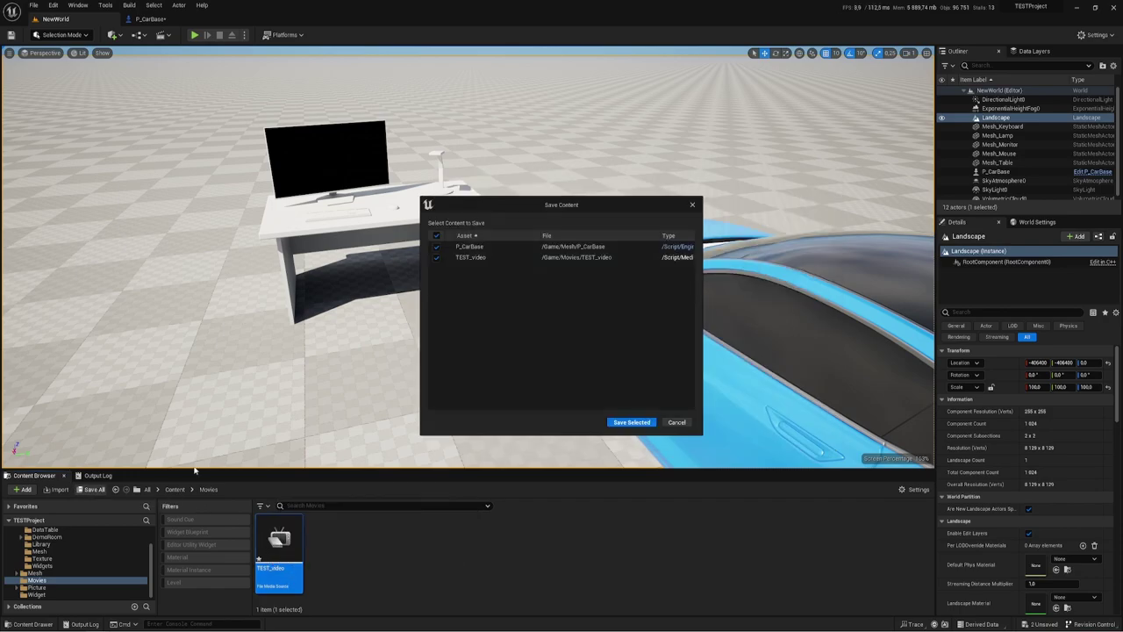
left_click(628, 422)
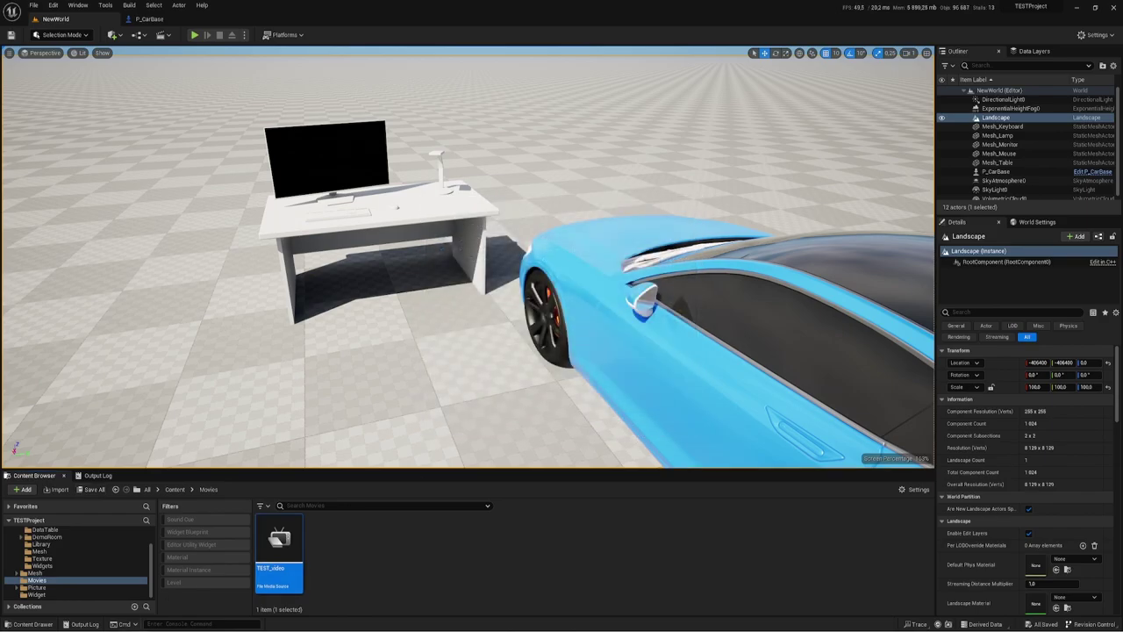
mouse_move(97, 627)
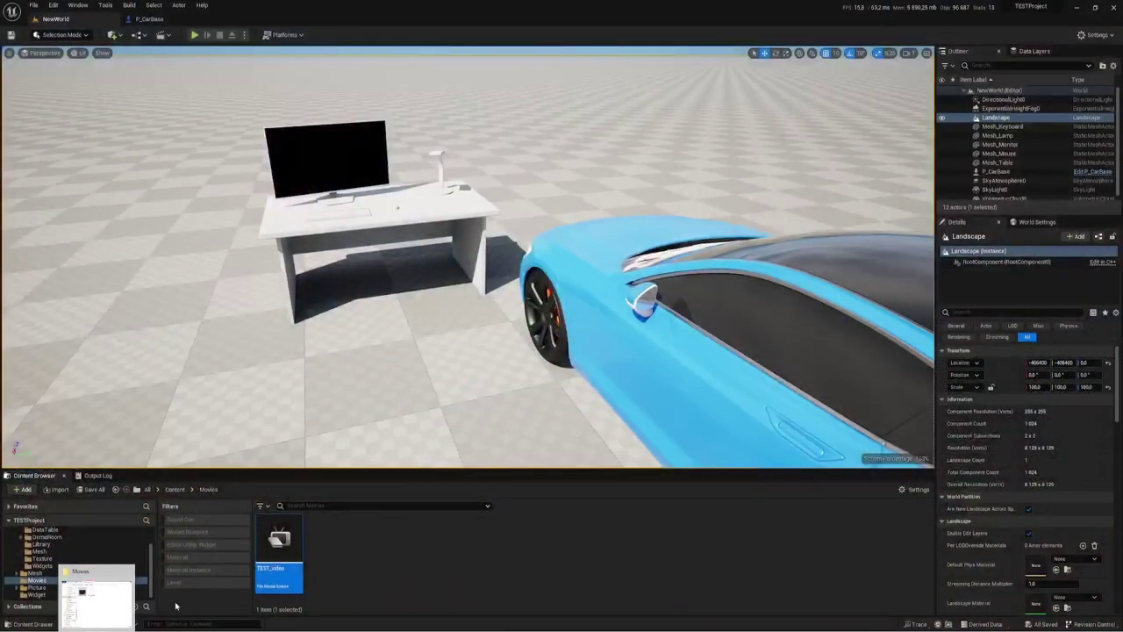
- Check that TEST_video.uasset sits beside TEST_video.mp4 in Movies, then minimize the Explorer window
left_click(97, 597)
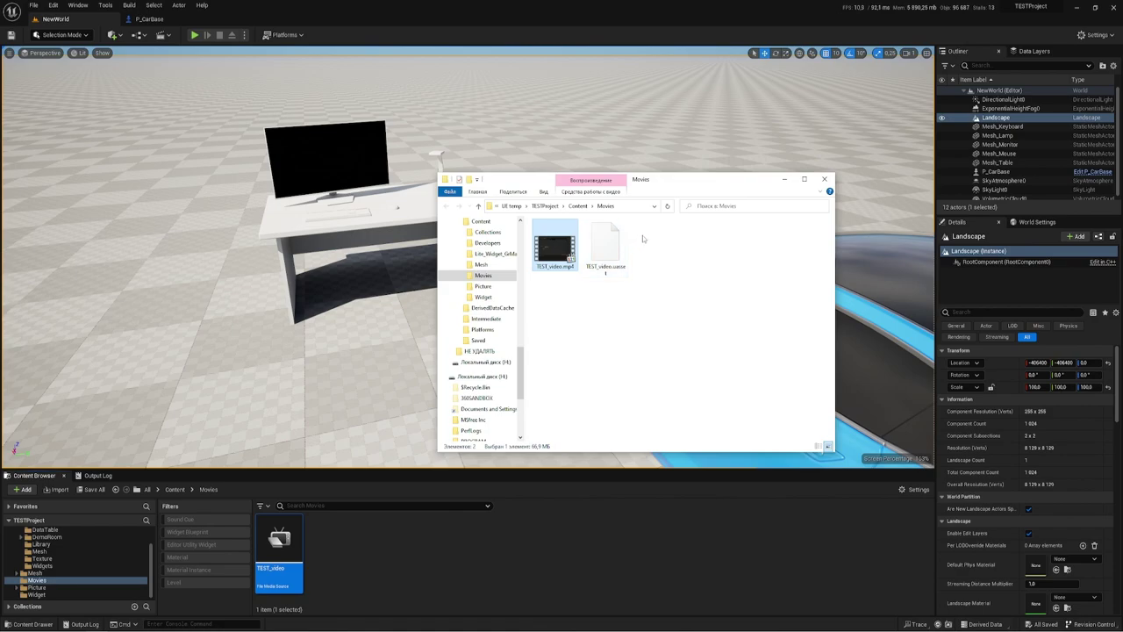
left_click_drag(643, 239, 584, 291)
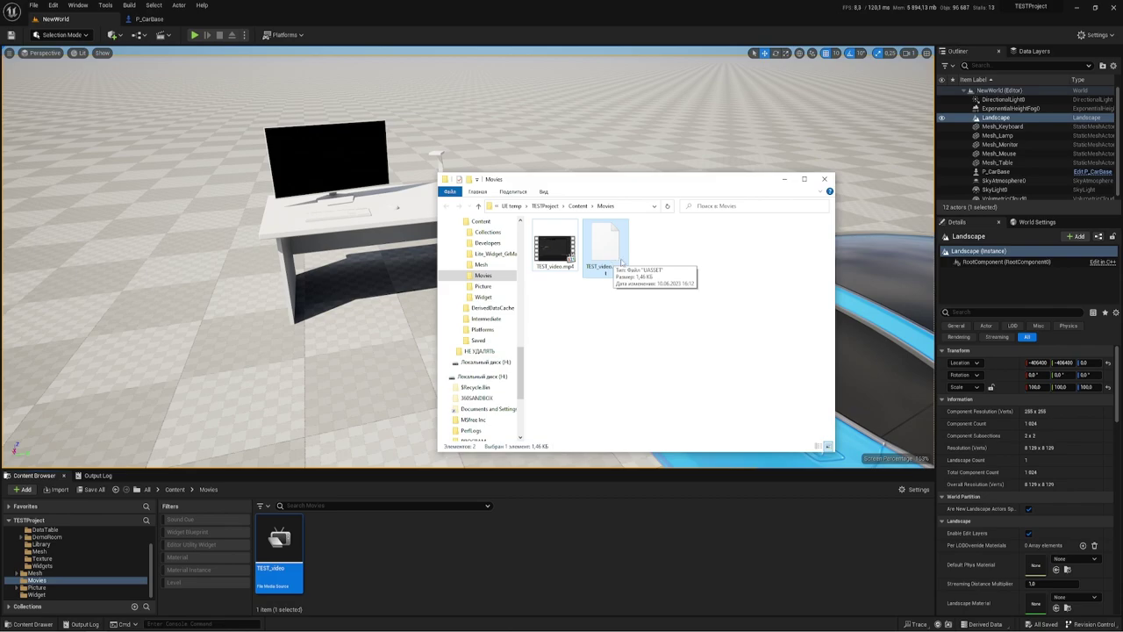
left_click(562, 244)
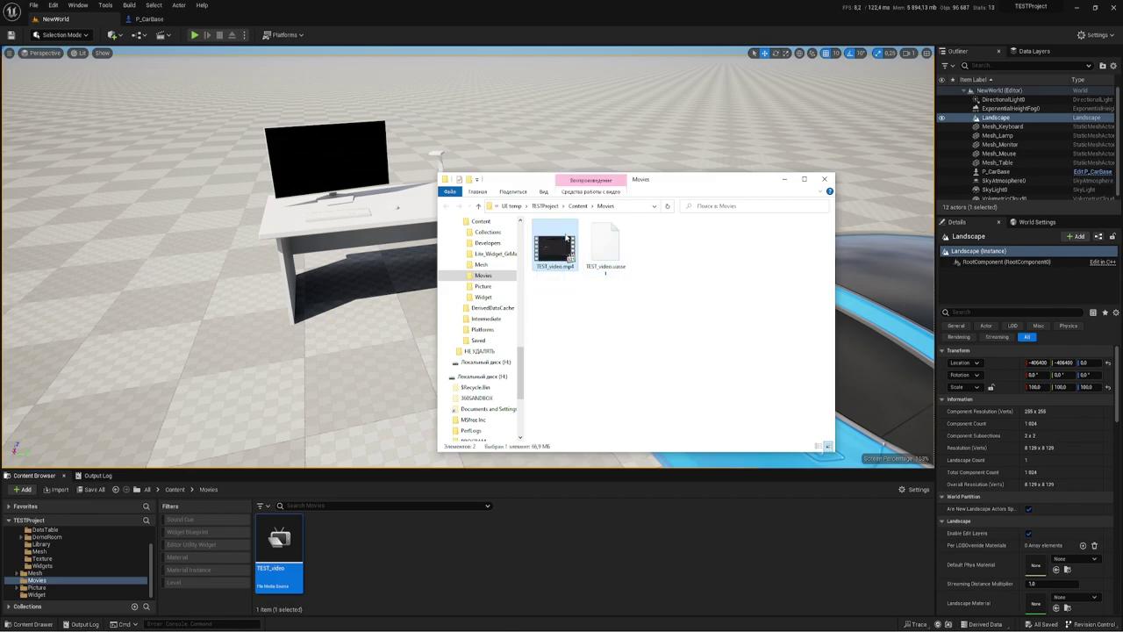
left_click(630, 164)
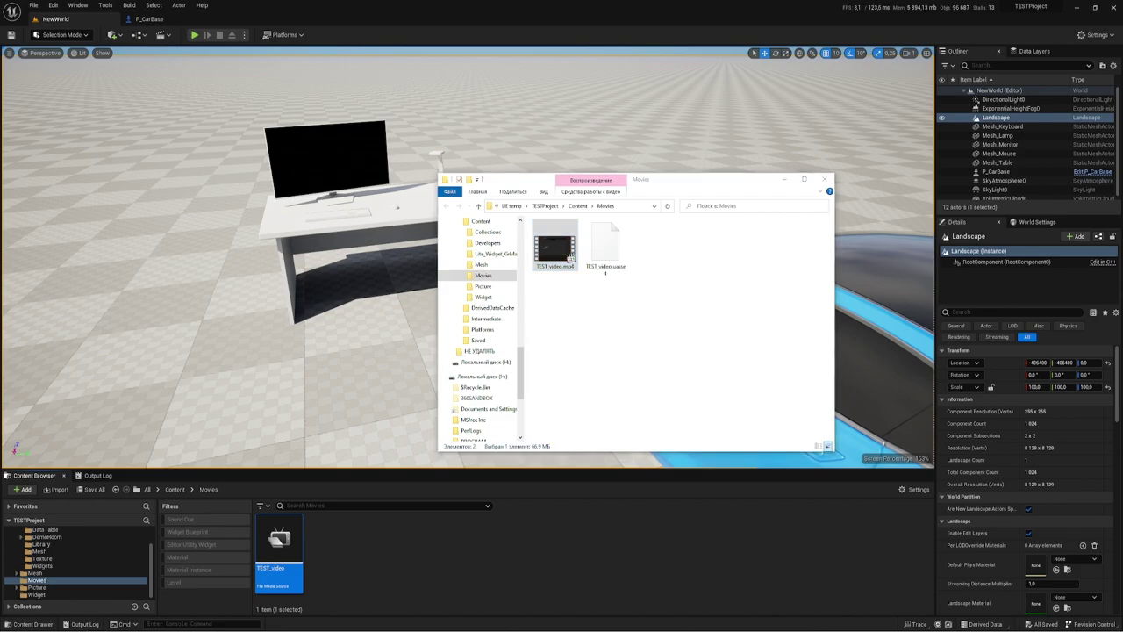
left_click(785, 180)
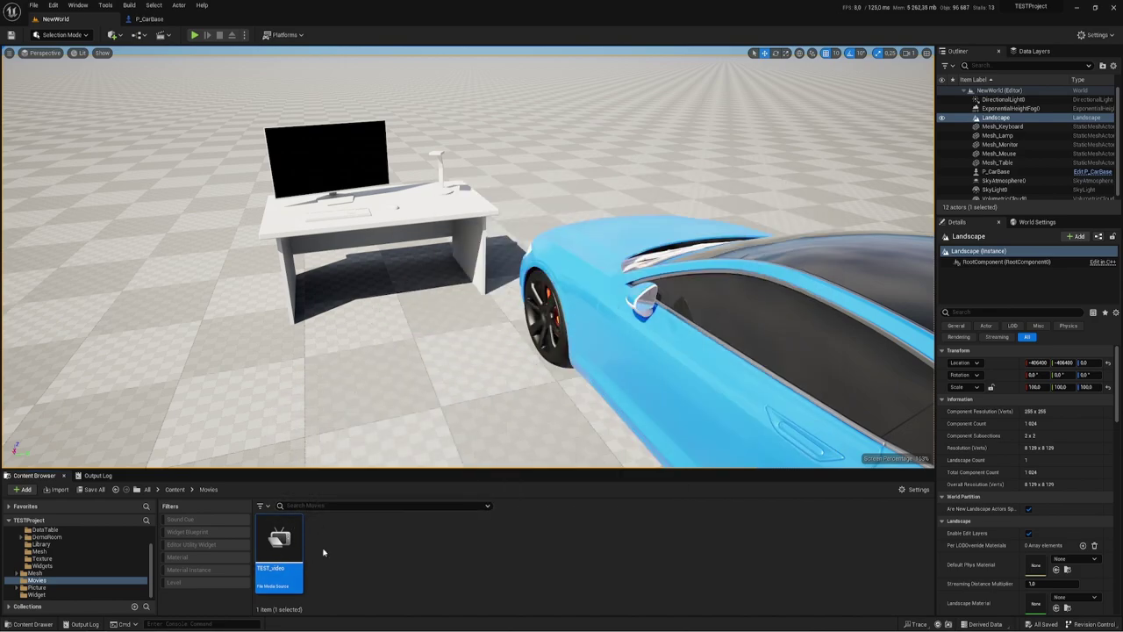
- Add a Media Player named MP_video with a linked MP_video_Video media texture in Movies
right_click(355, 533)
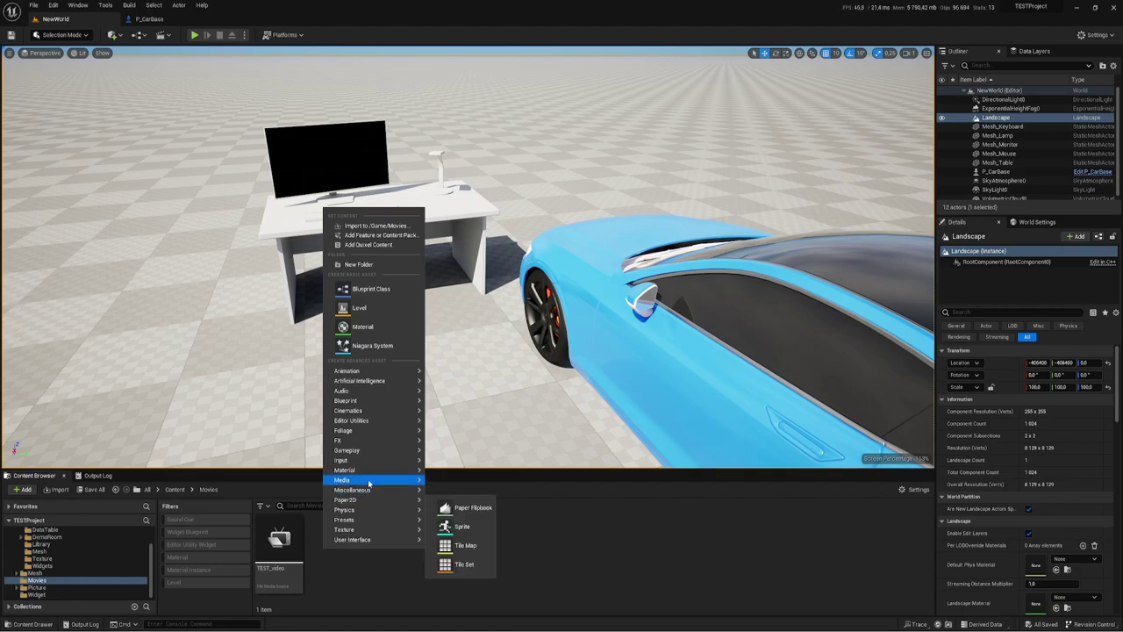
mouse_move(368, 481)
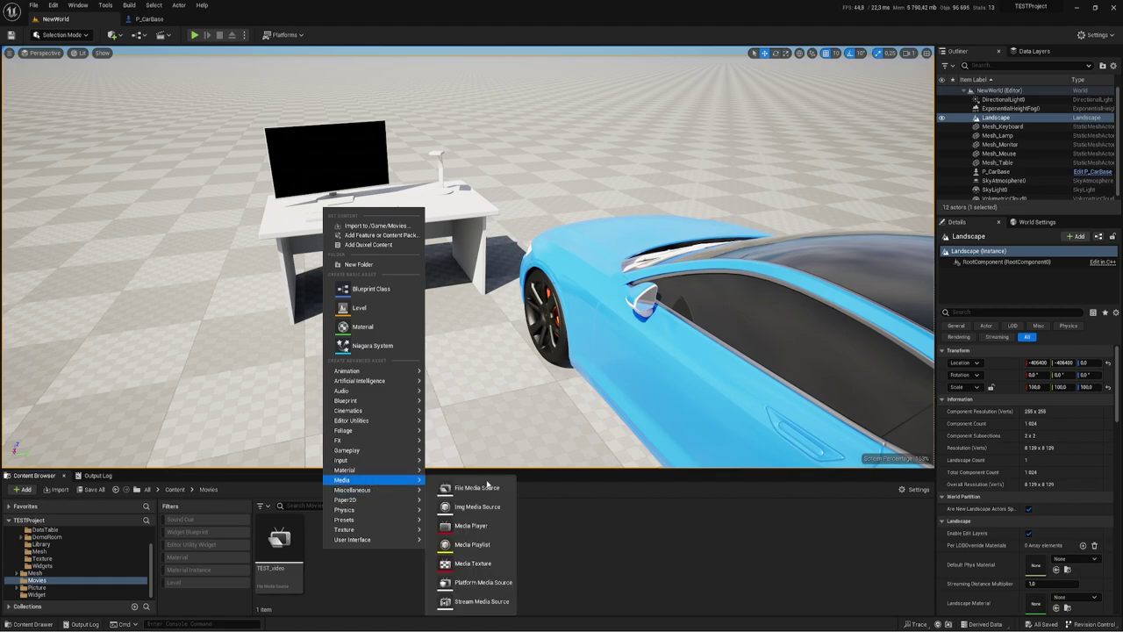
left_click(470, 525)
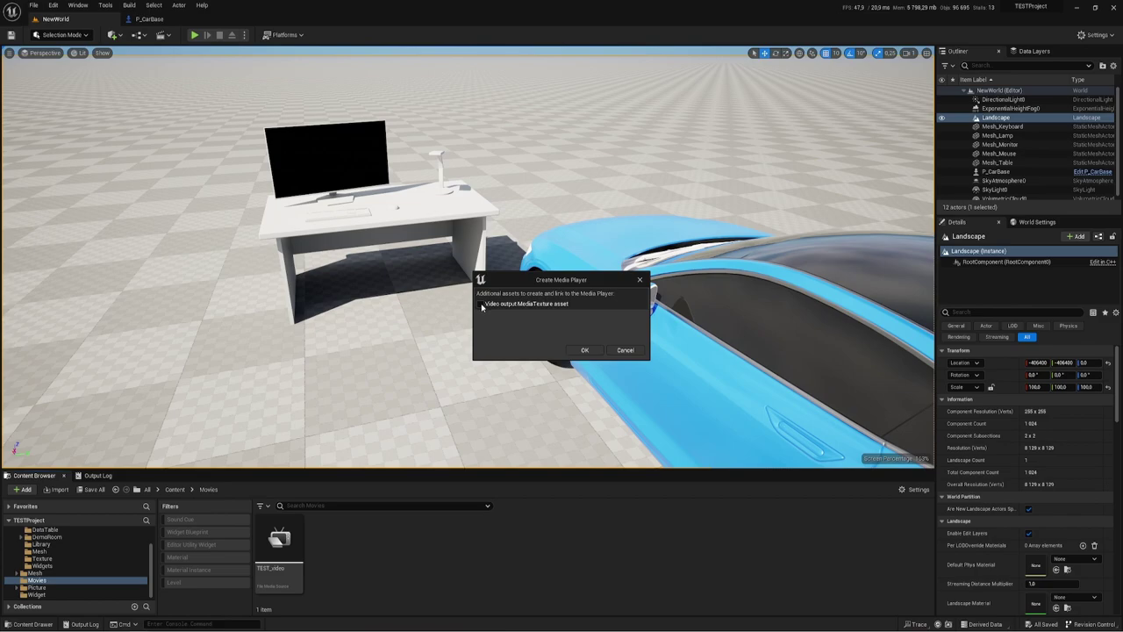
left_click(581, 349)
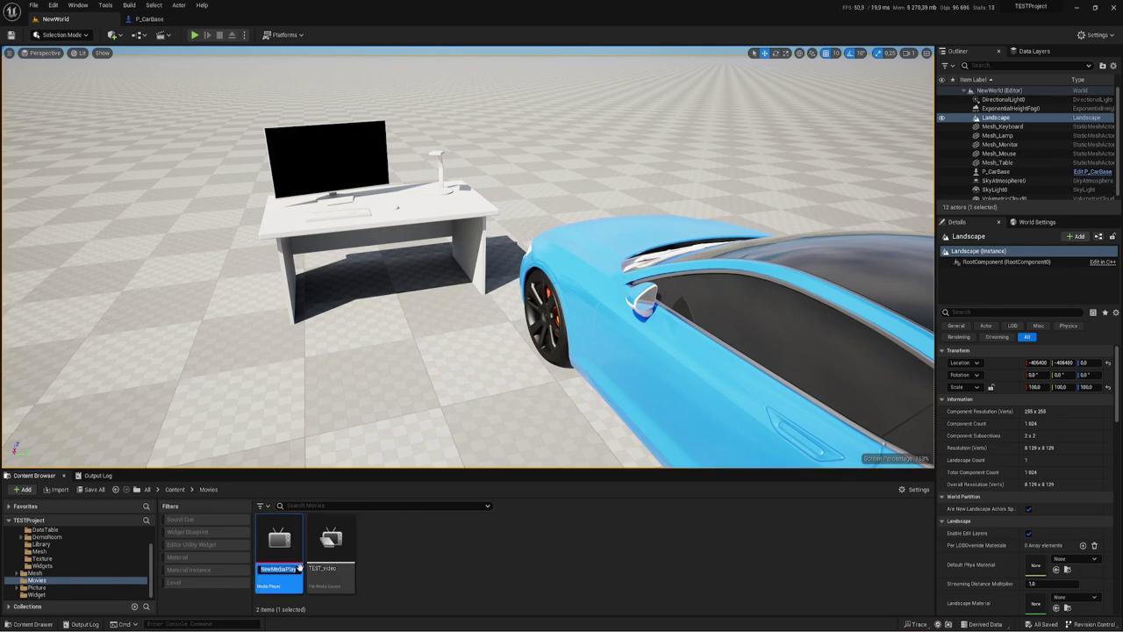
type("MP_video")
key("Return")
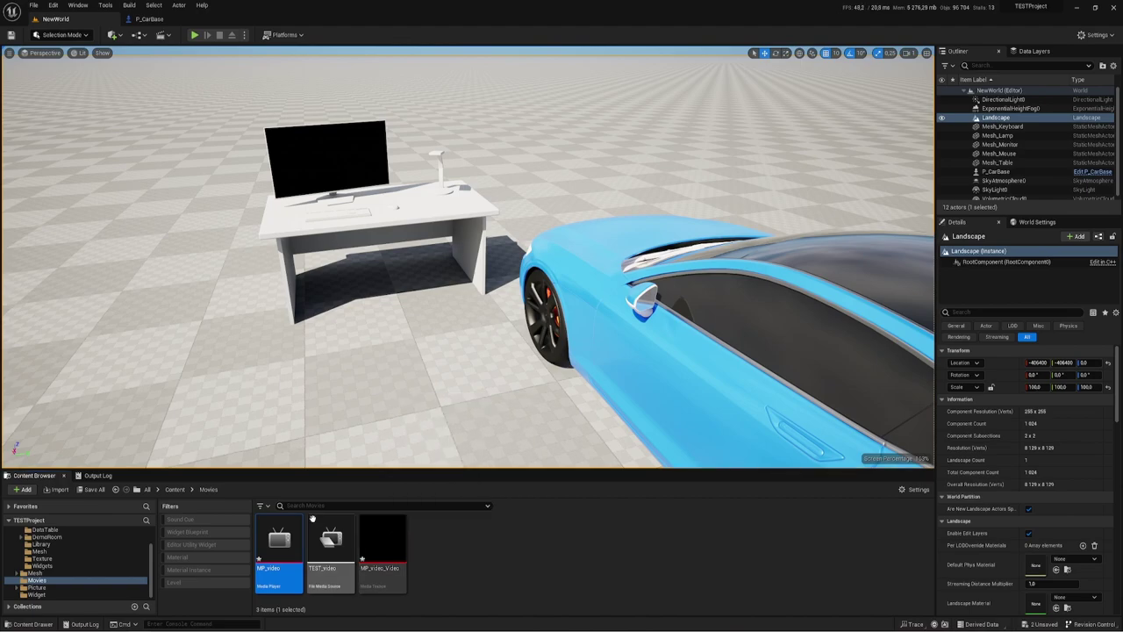
- Preview TEST_video in MP_video, then enable Loop and save the player
double_click(280, 537)
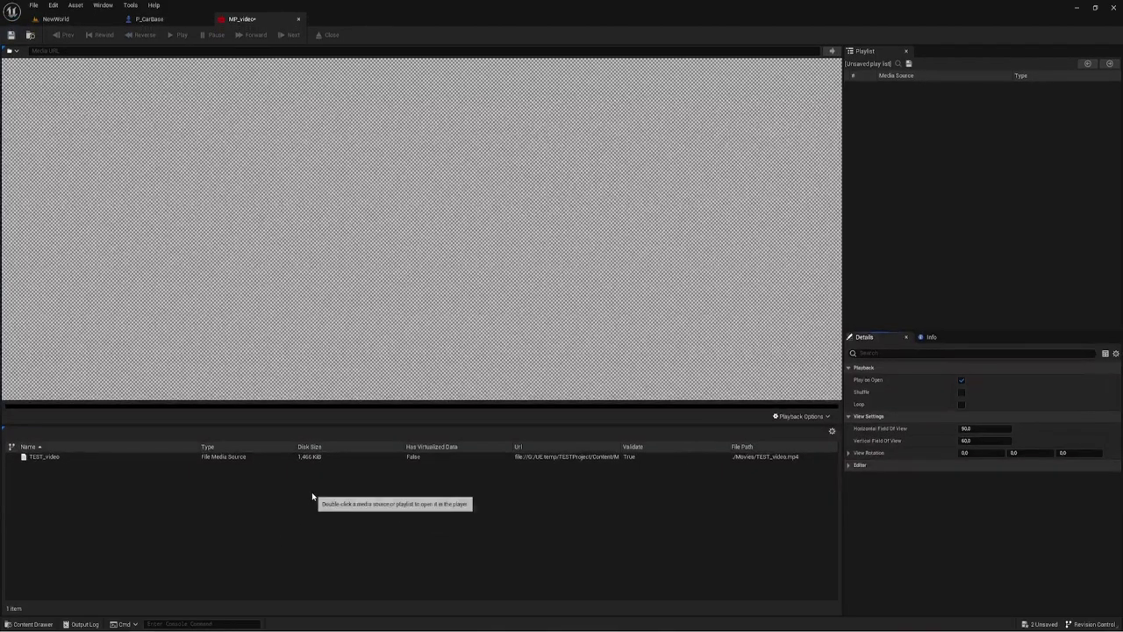
left_click(233, 458)
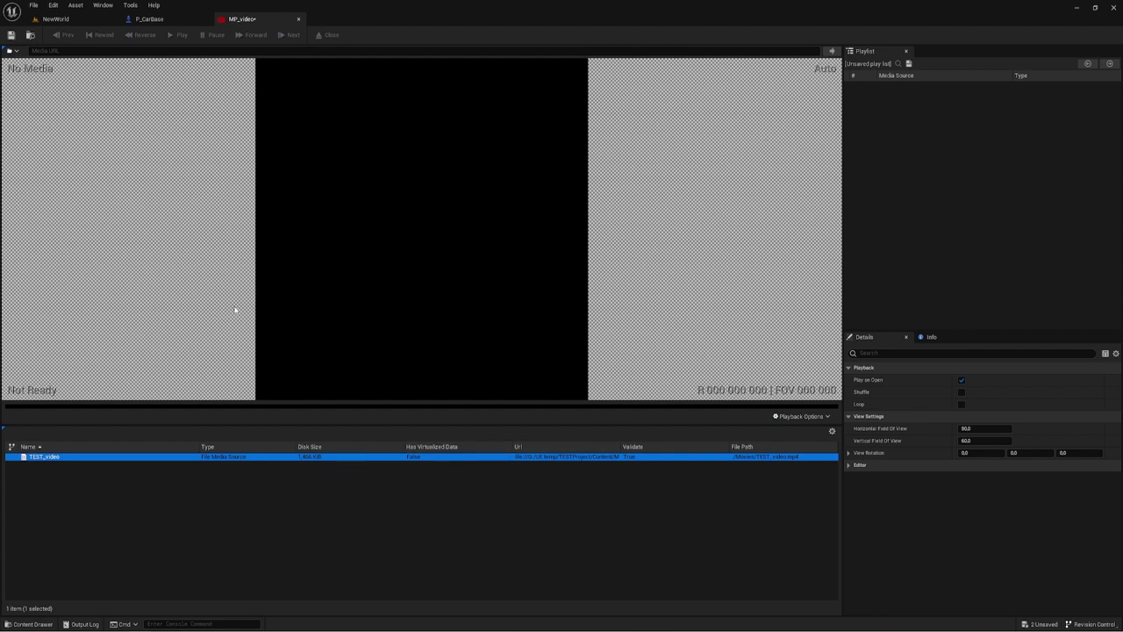
double_click(210, 457)
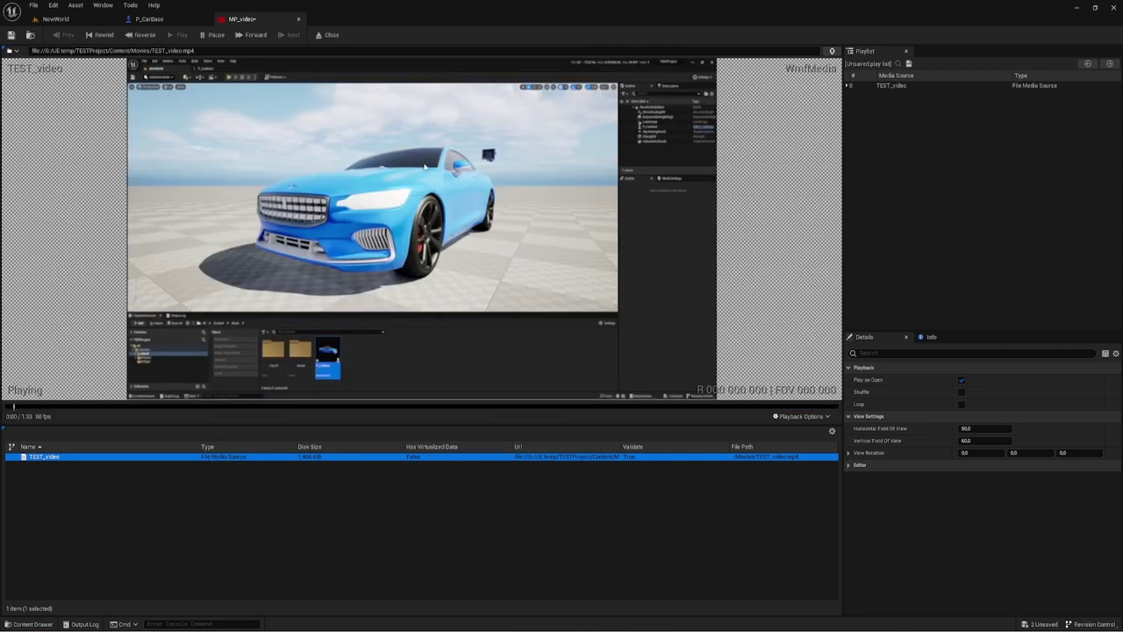
left_click(213, 35)
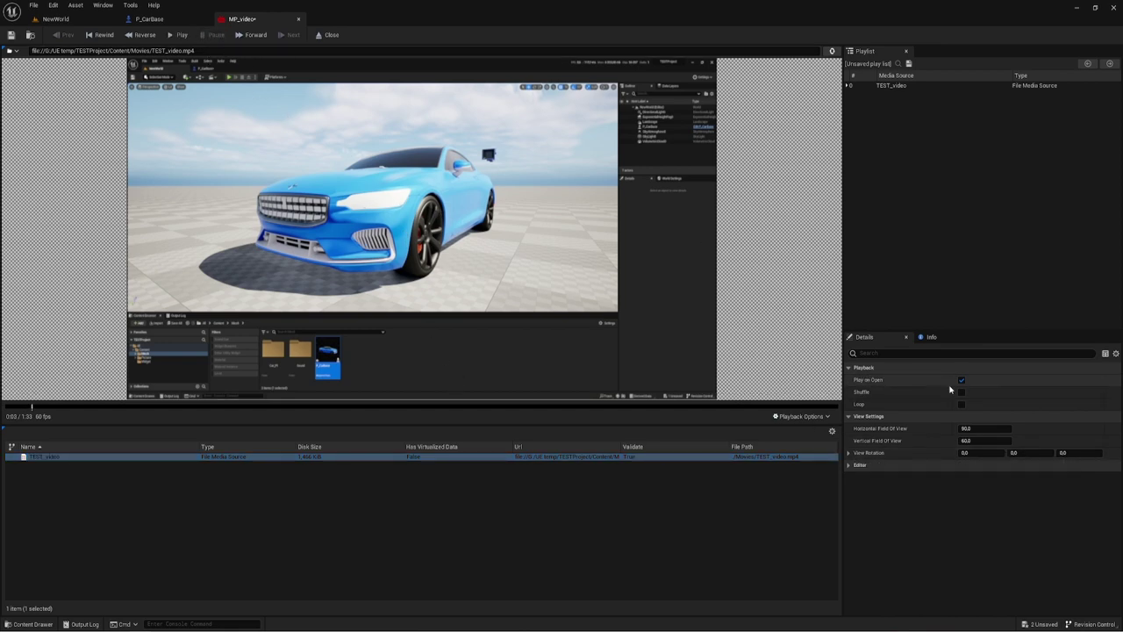
left_click(961, 404)
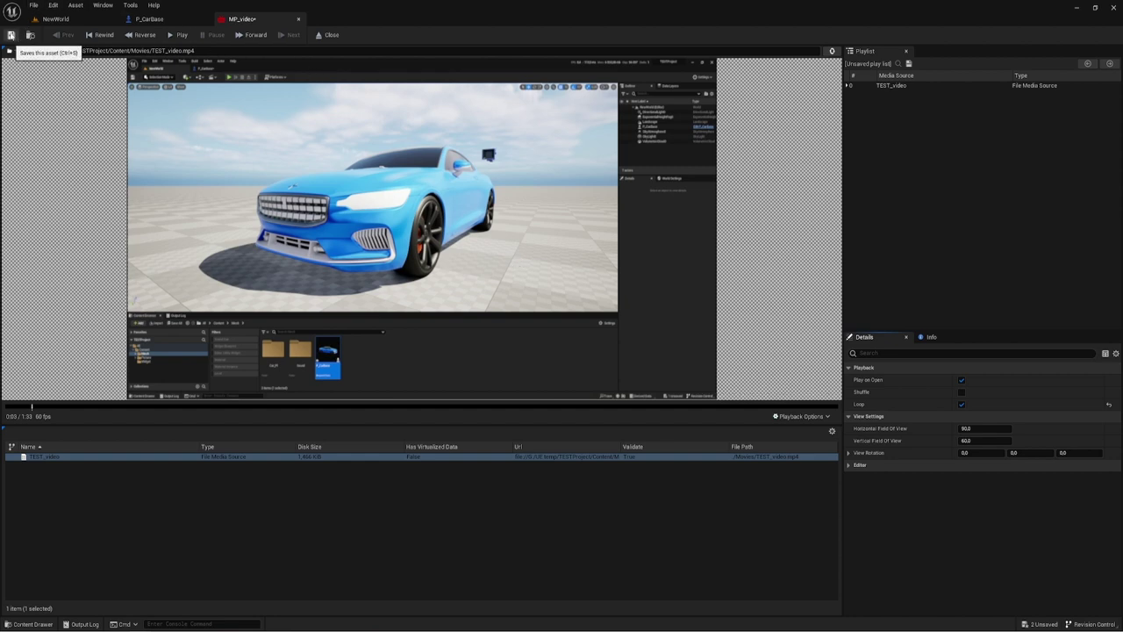
left_click(11, 35)
- Back in the level editor, create a material from the MP_video_Video media texture
left_click(299, 19)
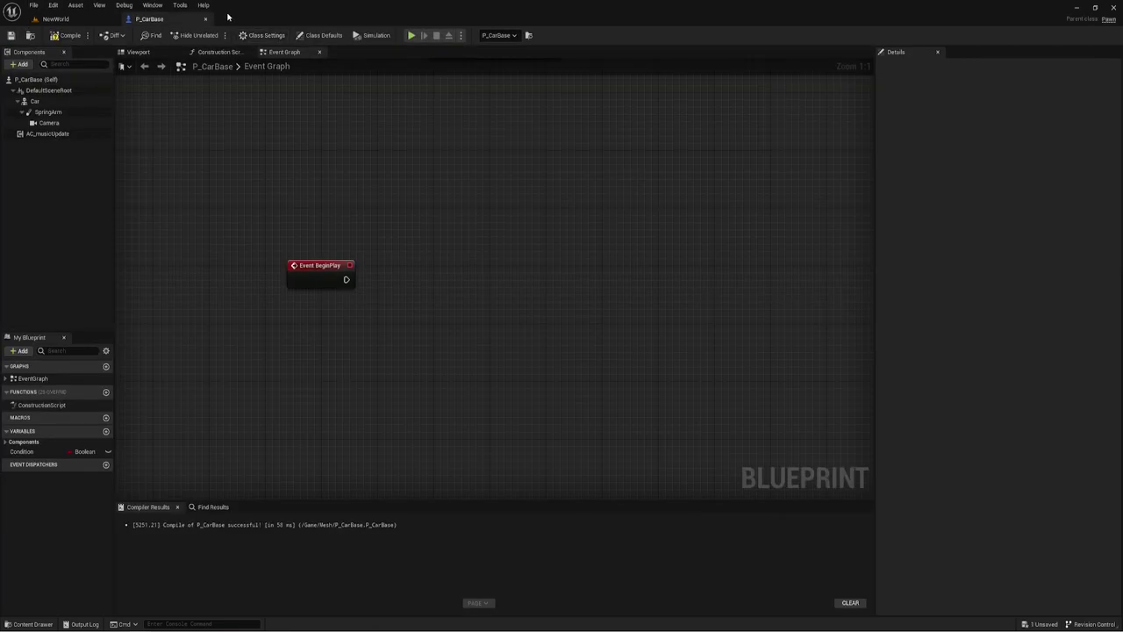
left_click(74, 21)
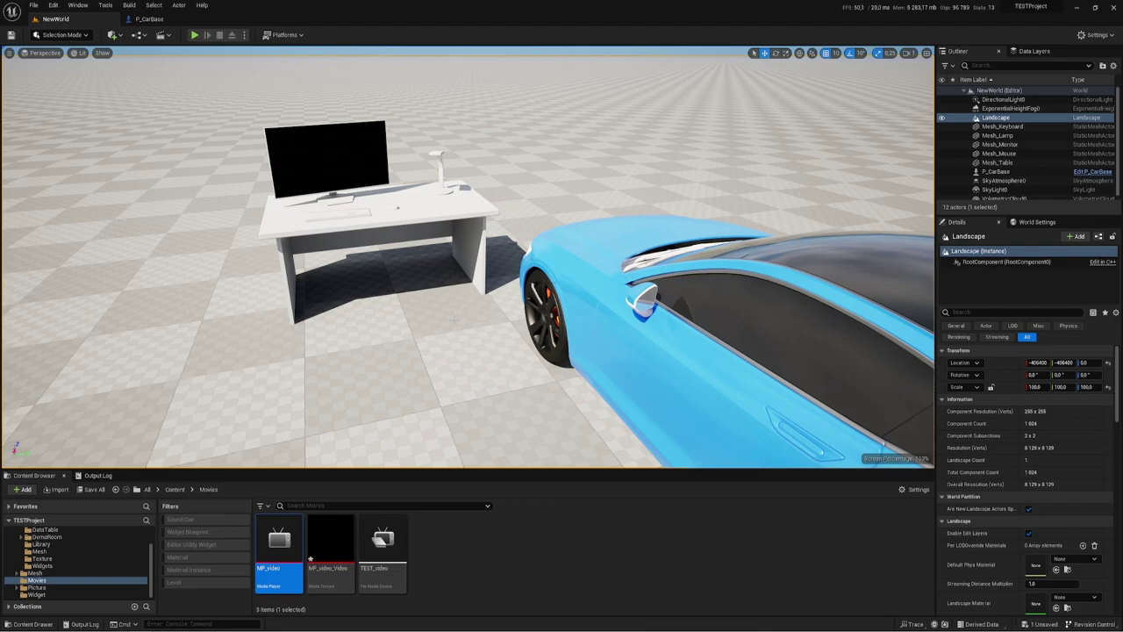
left_click(442, 532)
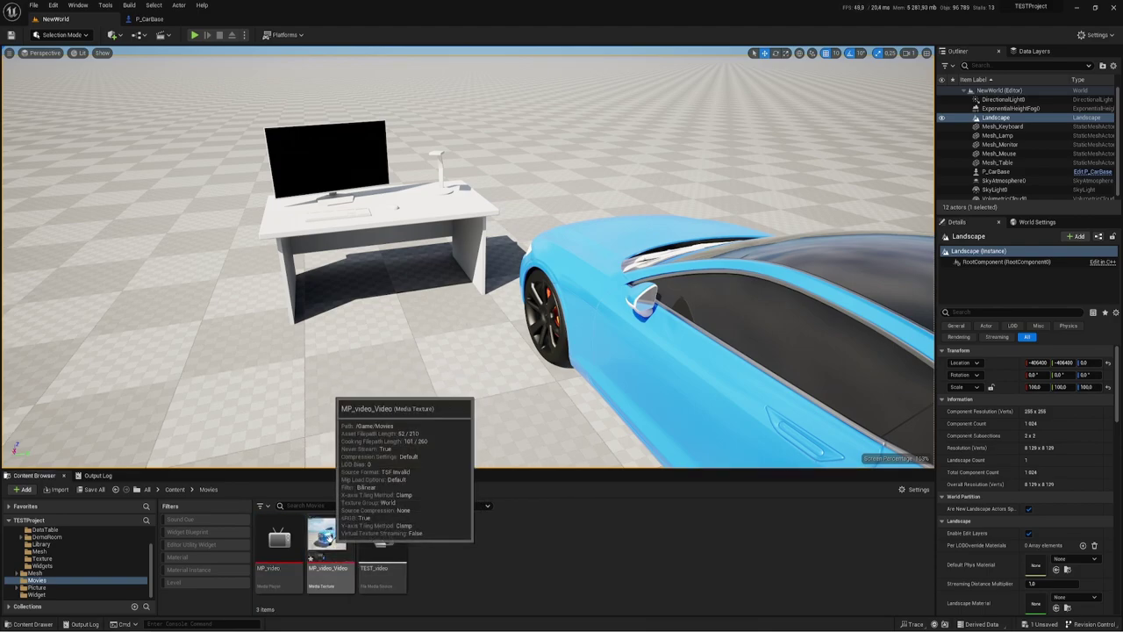
right_click(330, 538)
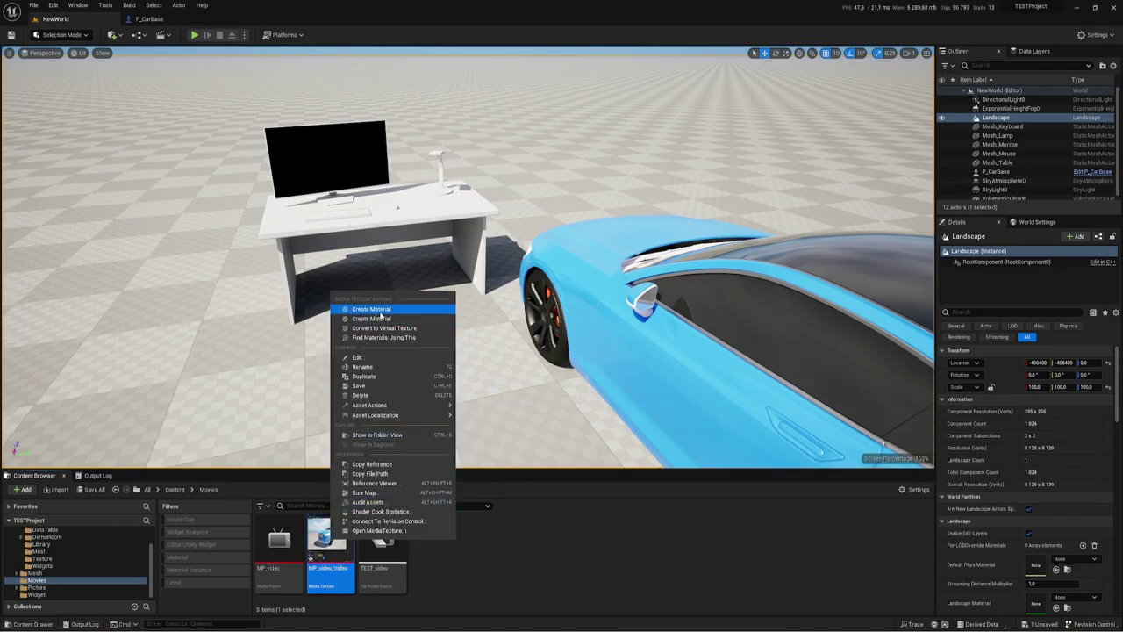
left_click(380, 311)
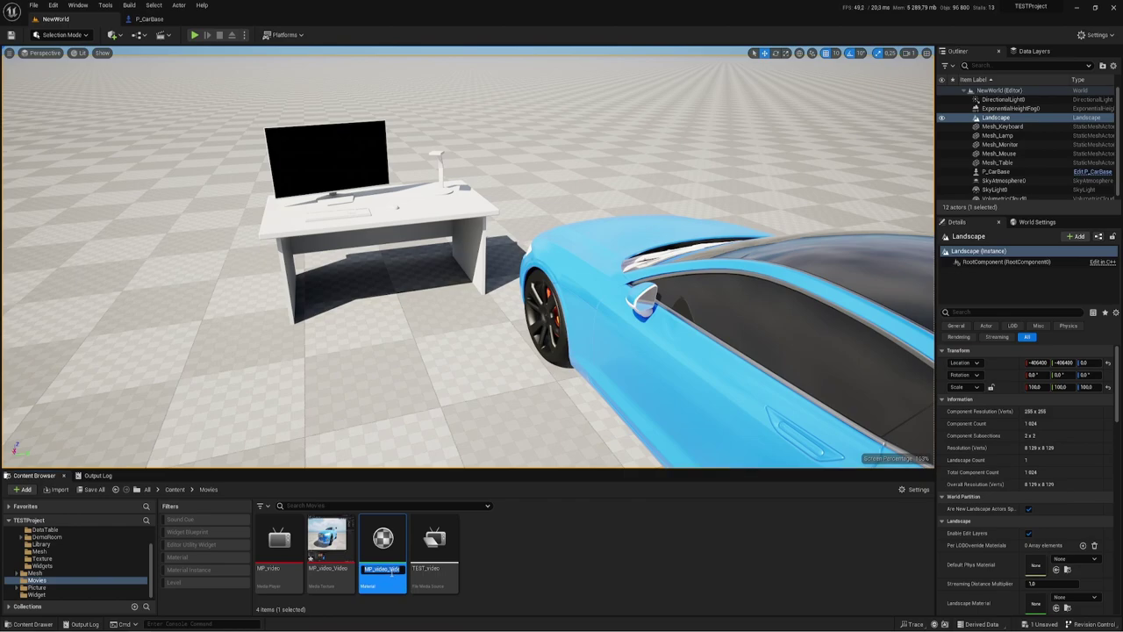
- Name the new material MP_video_Video_Mat and open it in the material editor
left_click(392, 571)
double_click(392, 571)
left_click(367, 570)
key("Return")
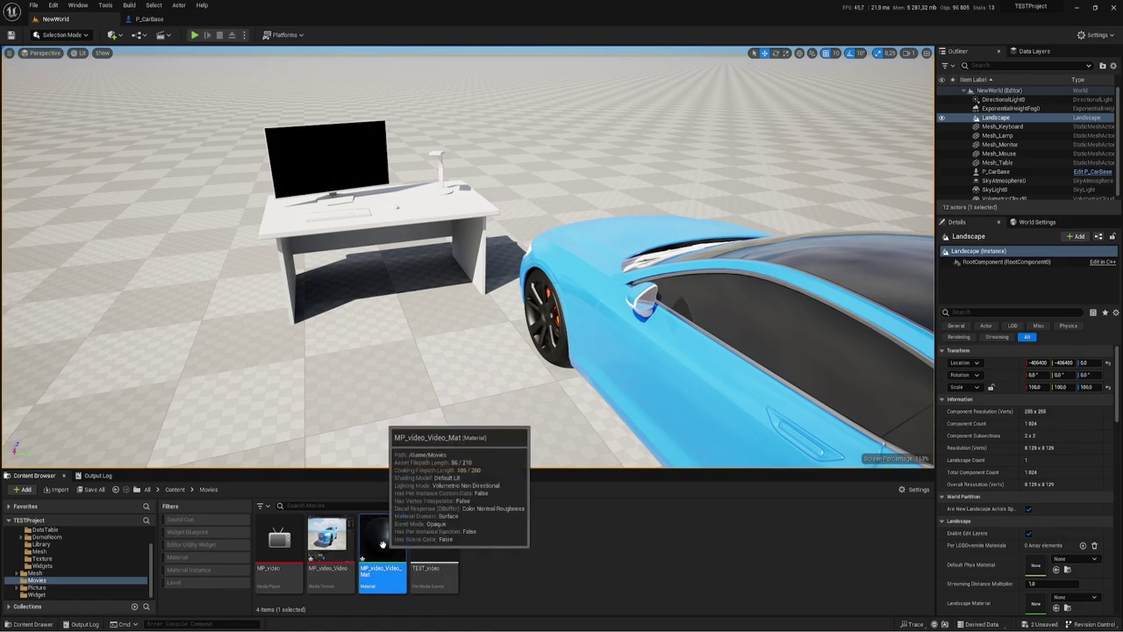
double_click(383, 544)
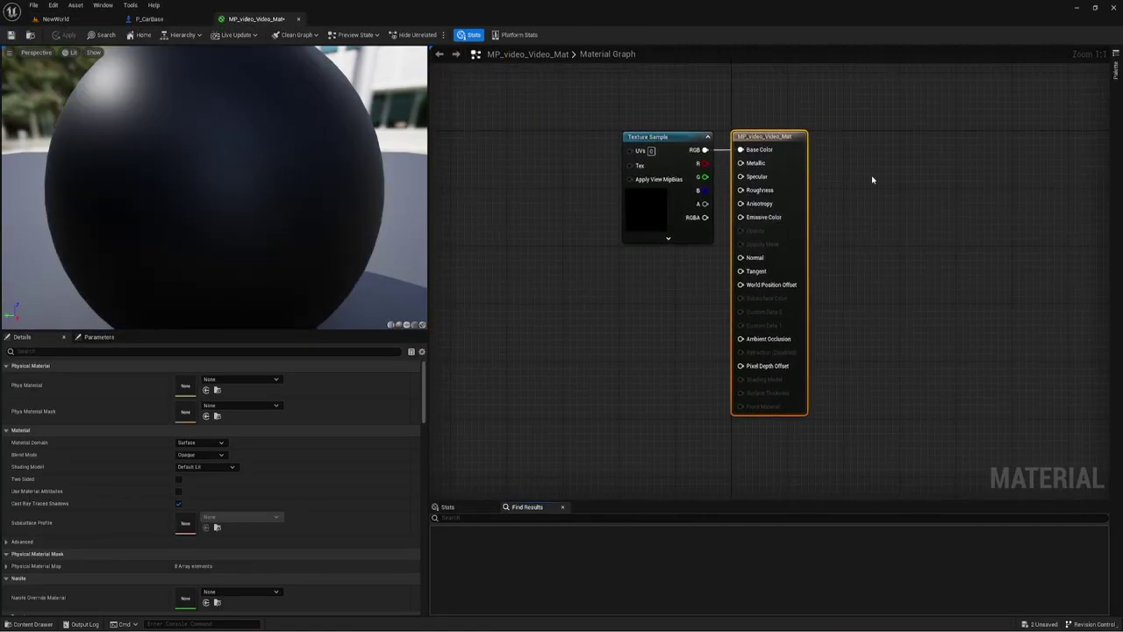
- Rearrange the material graph, moving the output node right to make room
right_click_drag(872, 180, 690, 198)
mouse_move(628, 176)
left_mouse_down()
mouse_move(711, 176)
mouse_move(663, 176)
left_mouse_up()
right_click_drag(697, 138, 738, 140)
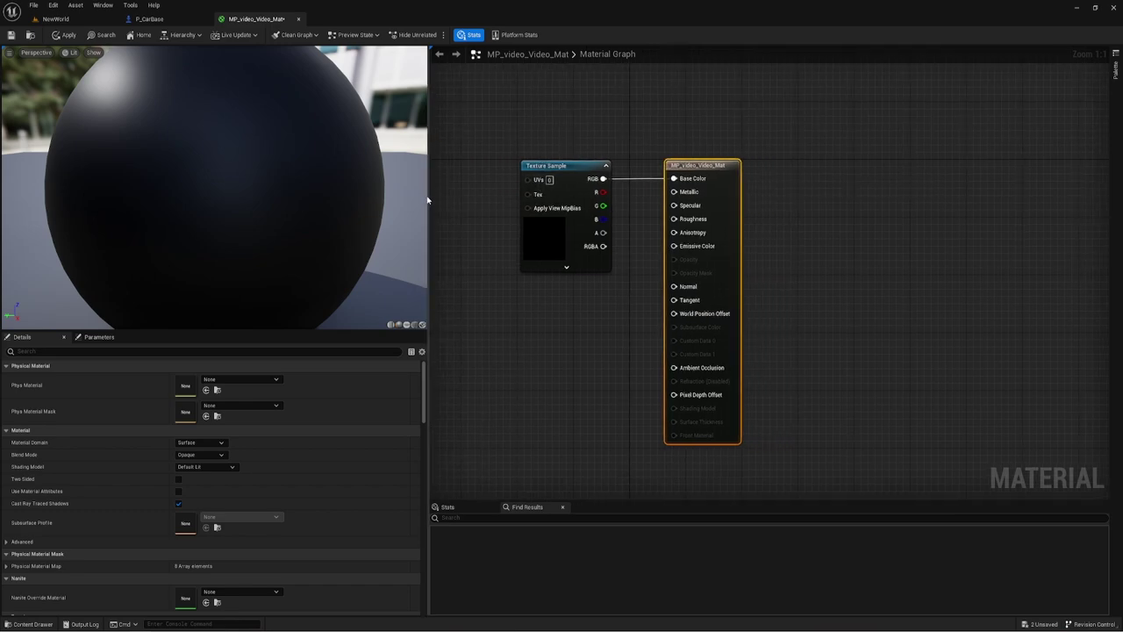
left_click_drag(422, 198, 361, 197)
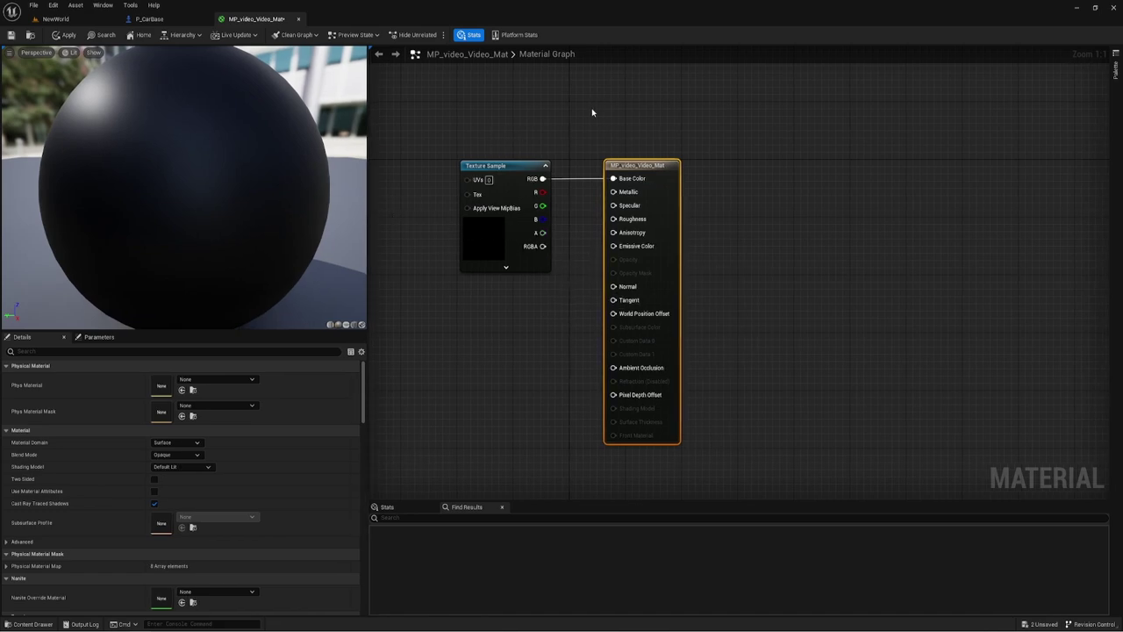
left_click_drag(593, 113, 737, 458)
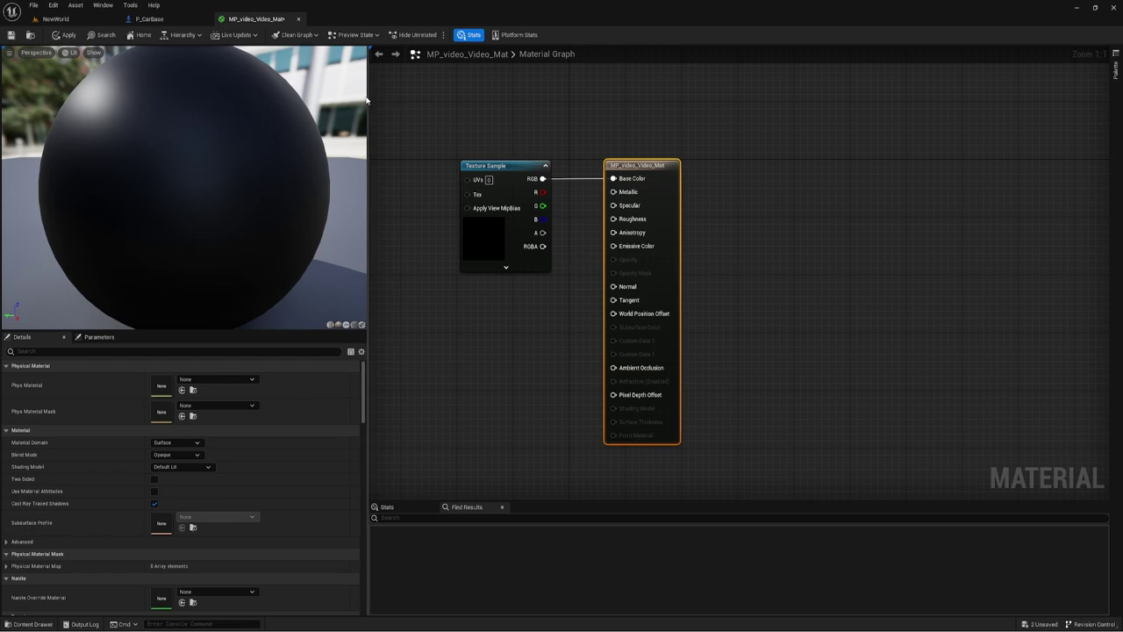
left_click_drag(649, 163, 790, 164)
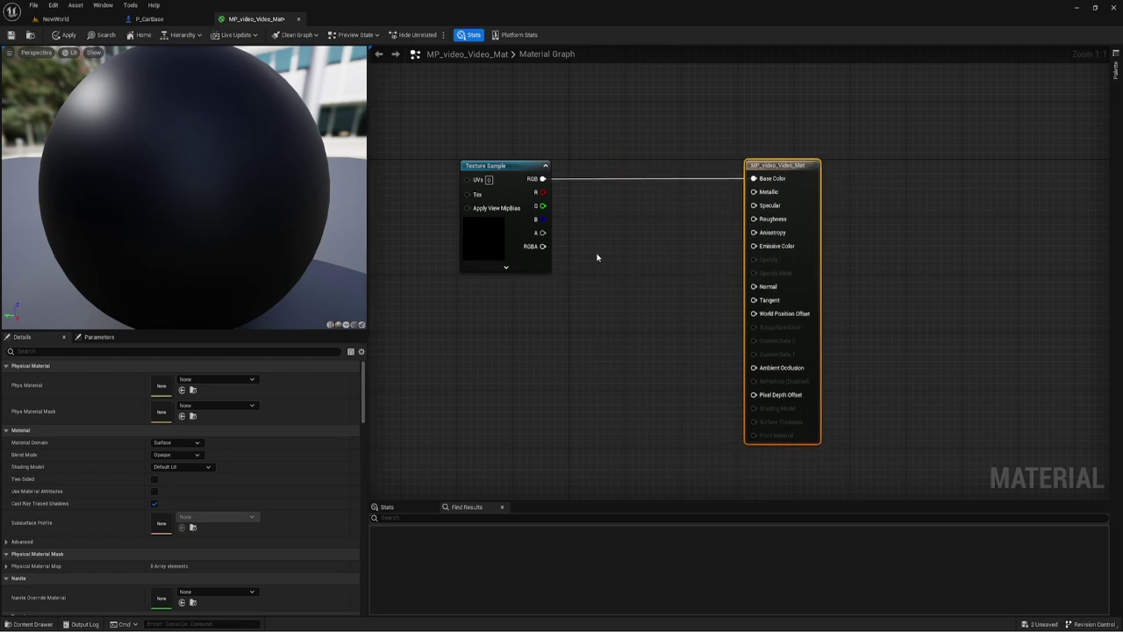
- Route texture RGB through a Multiply by 2.0 into Emissive Color, then save the material
left_click(632, 235)
left_click_drag(674, 250, 757, 248)
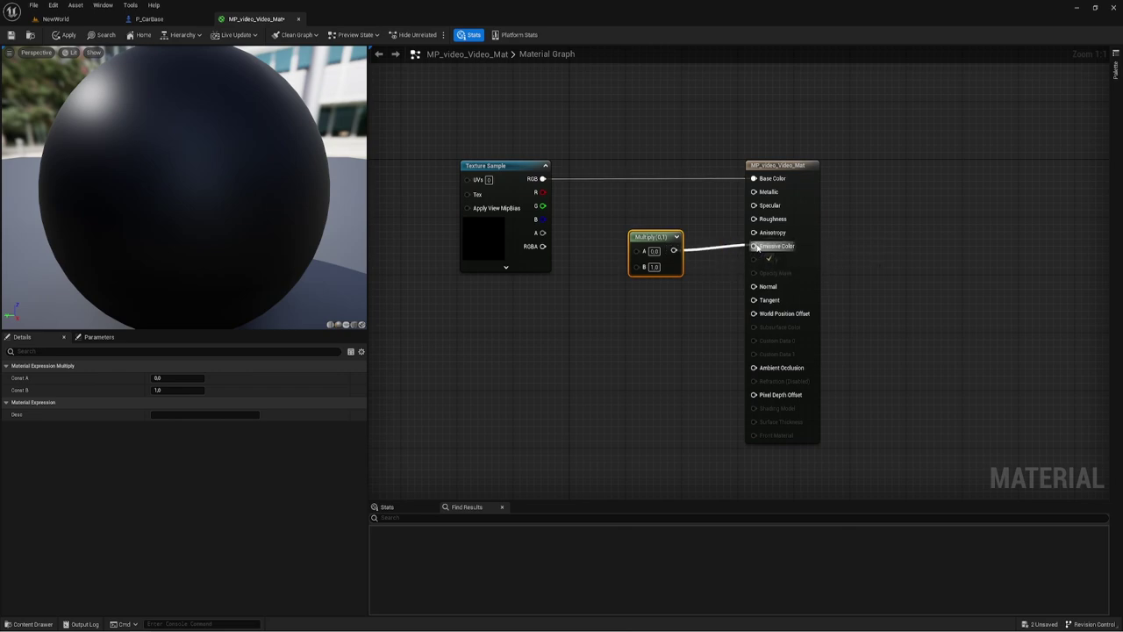
left_click_drag(635, 251, 542, 179)
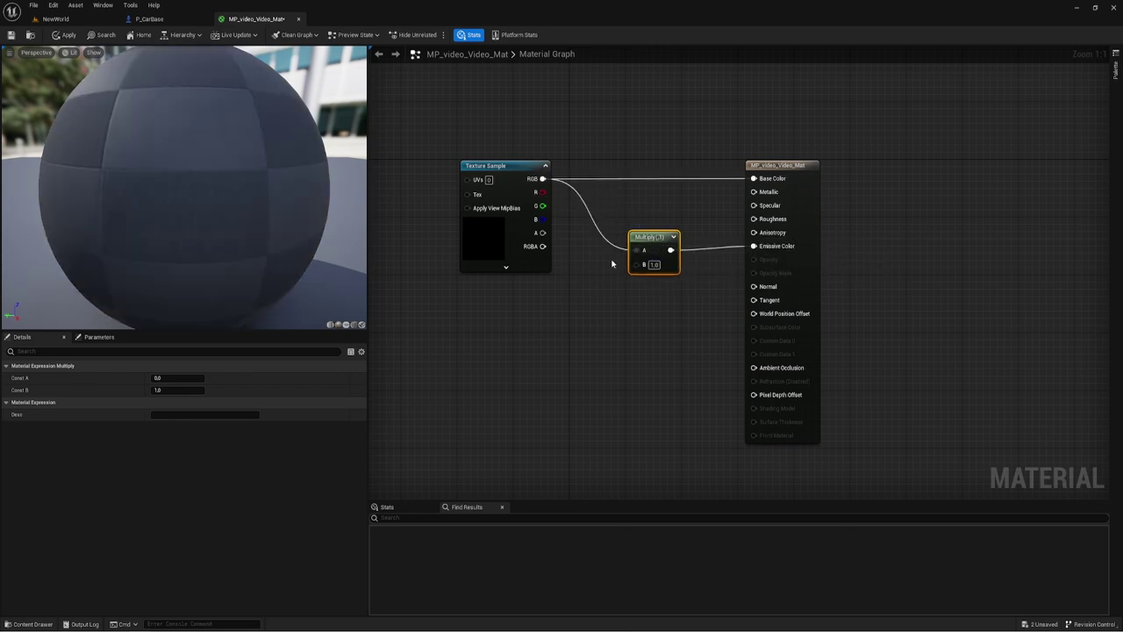
left_click(654, 264)
type("2")
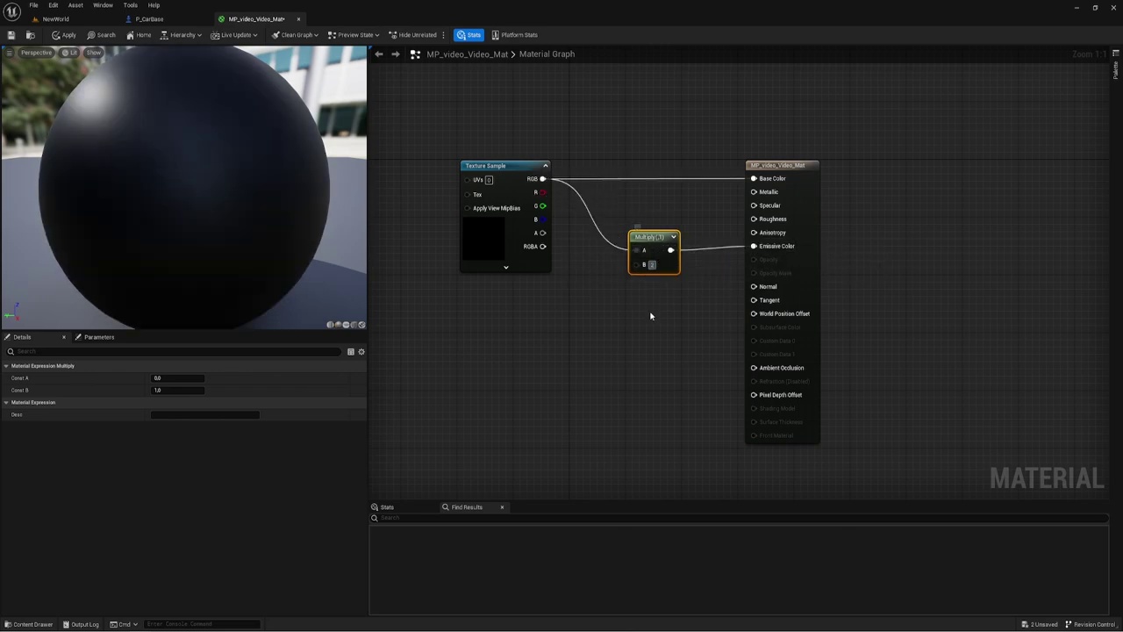
left_click(652, 313)
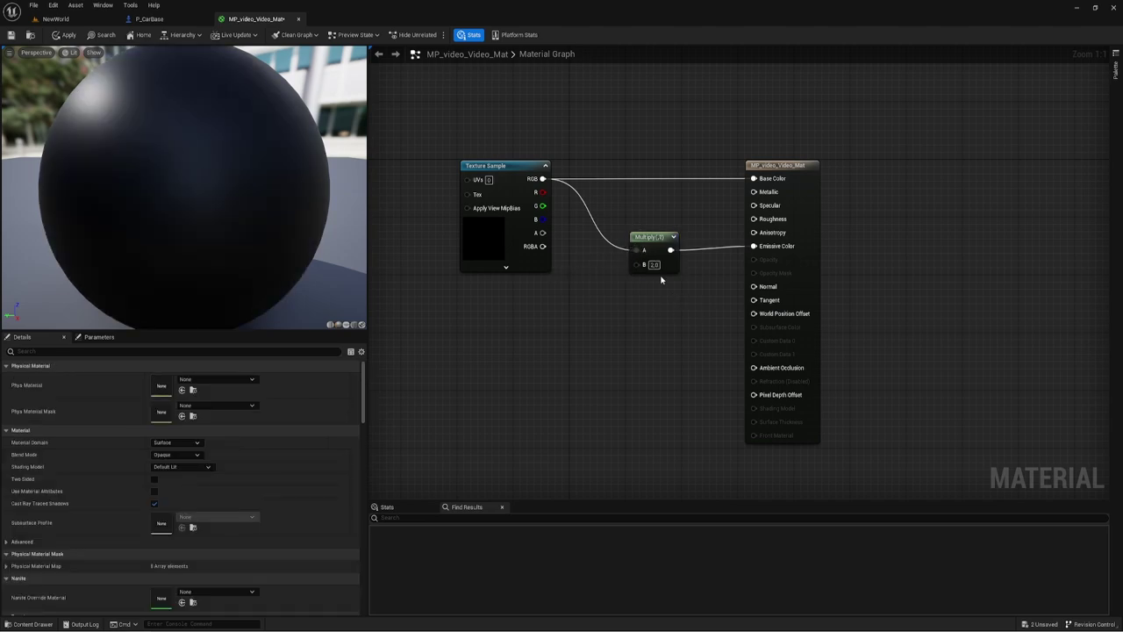
left_click(10, 34)
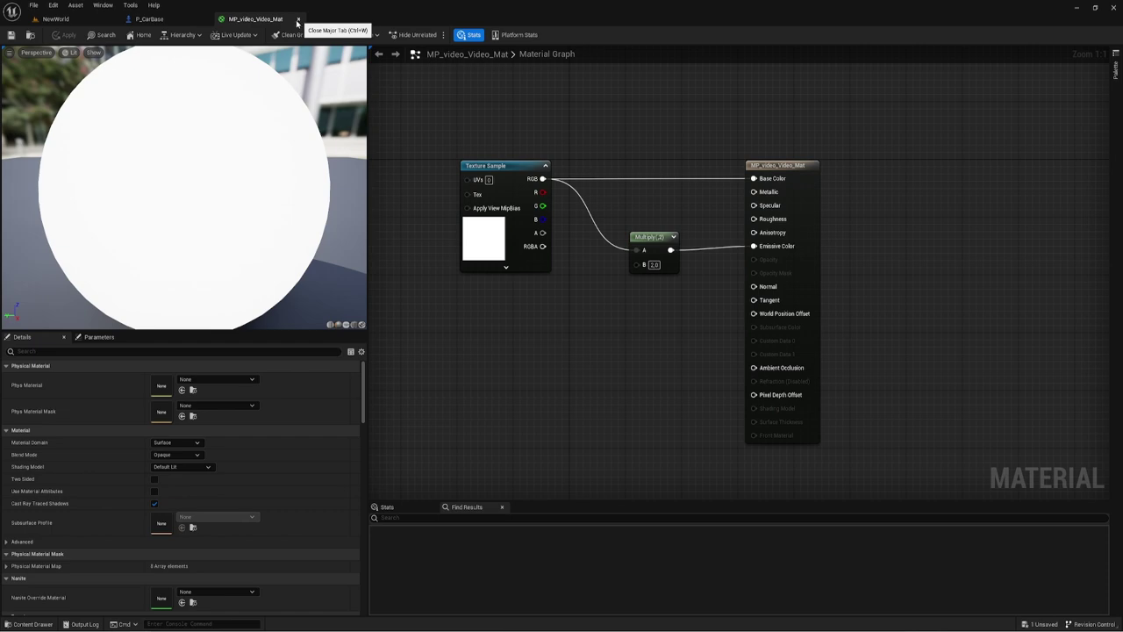
left_click(55, 19)
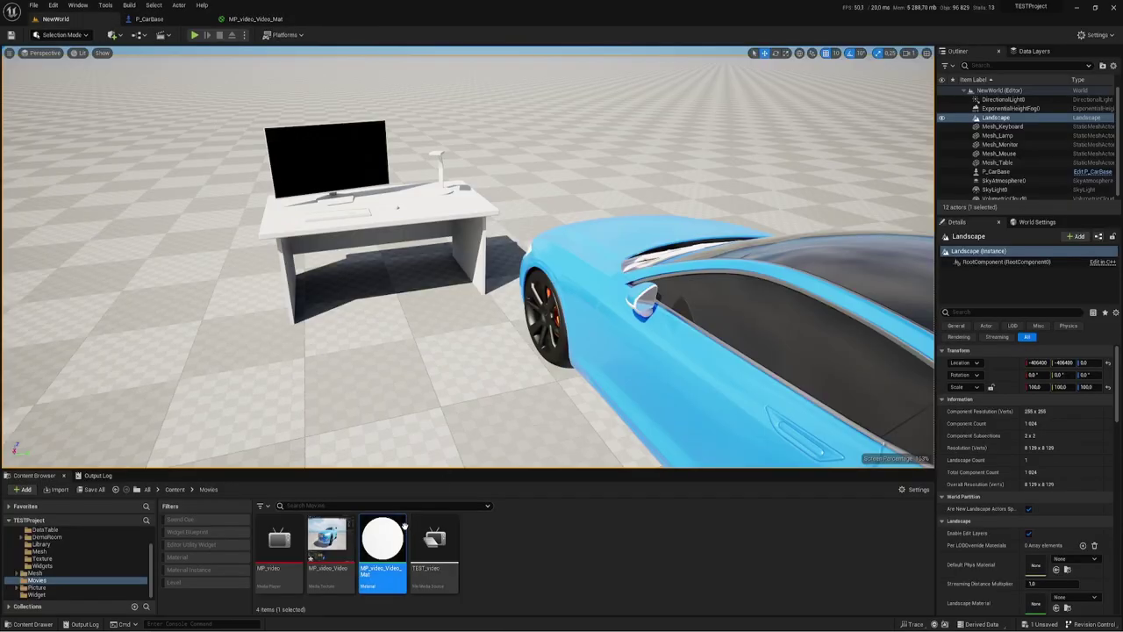
- Create another material from MP_video_Video named MP_video_Video_Mat1_UI and open it
right_click(333, 534)
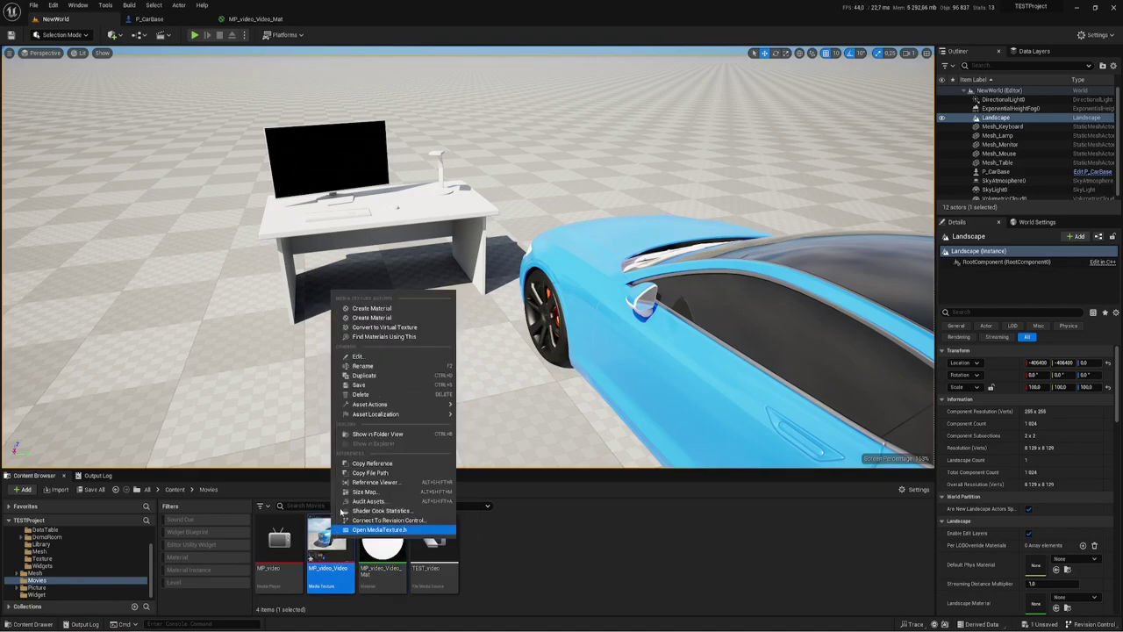
left_click(369, 308)
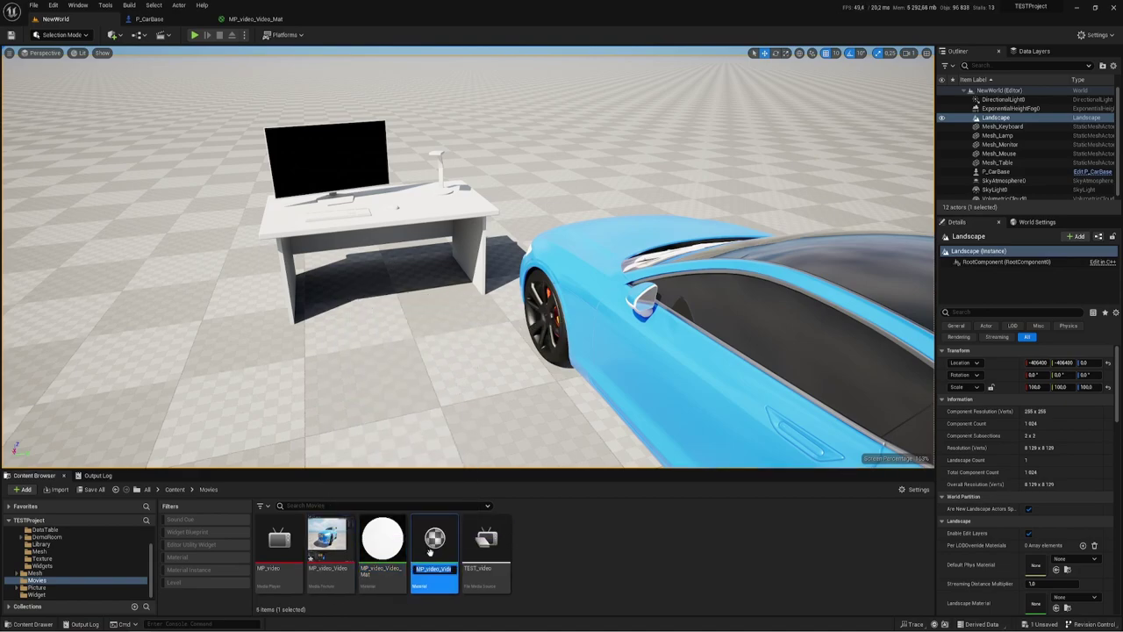
left_click(448, 570)
key("End")
key("BackSpace")
type("UI")
key("Return")
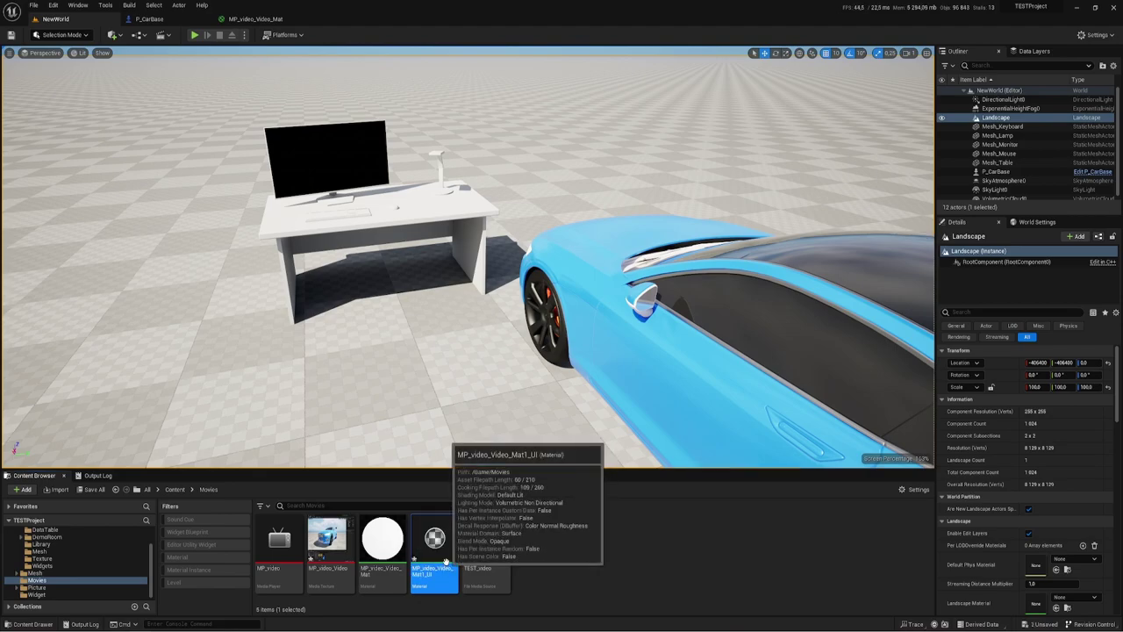
double_click(443, 557)
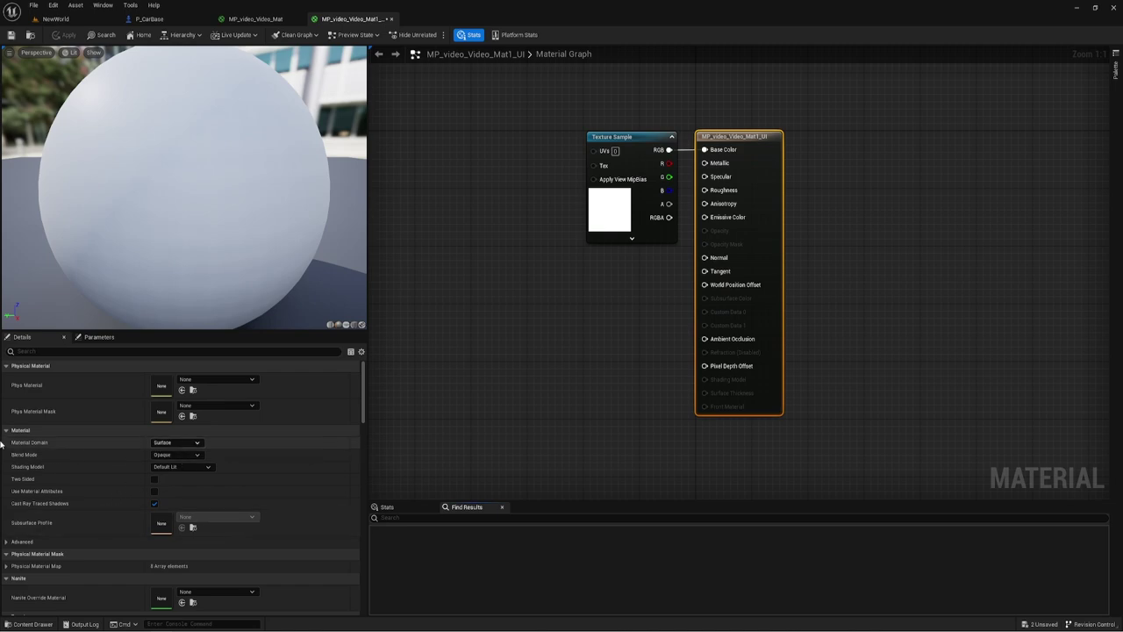
- Set Material Domain to User Interface, connect texture RGB to Final Color, save and close
left_click(176, 443)
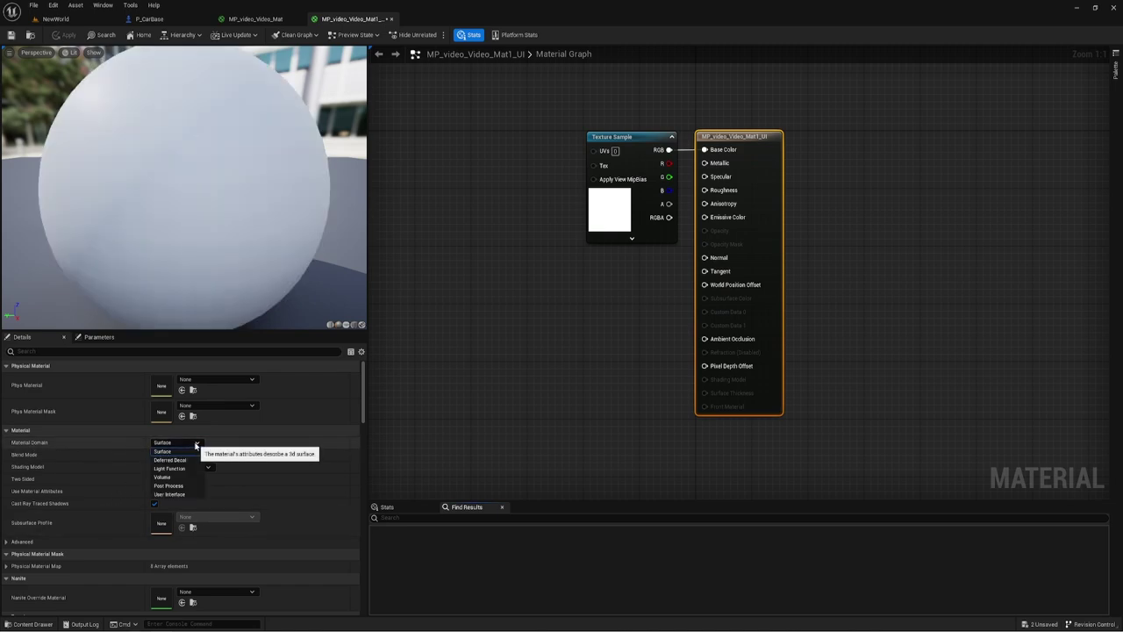
left_click(169, 494)
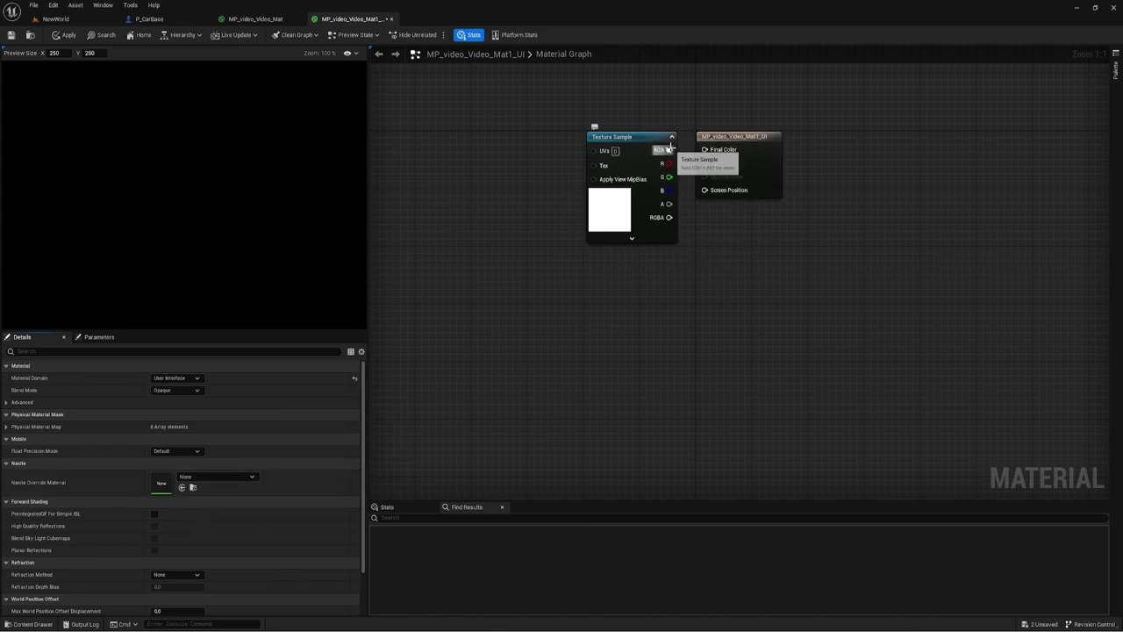
left_click_drag(669, 149, 705, 149)
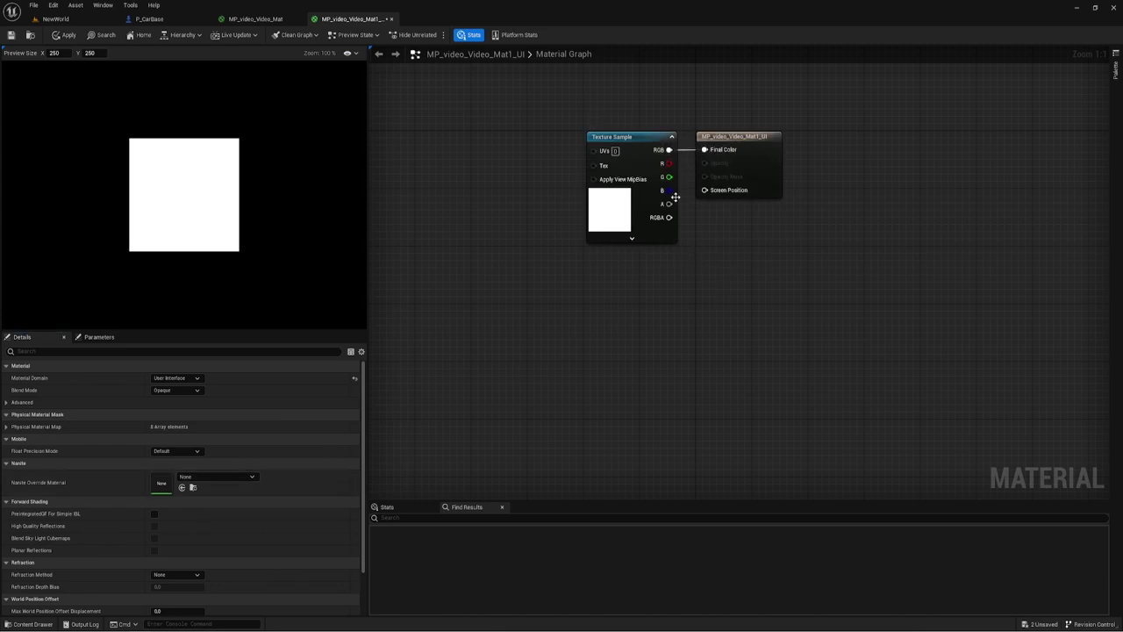
left_click(11, 34)
left_click(392, 19)
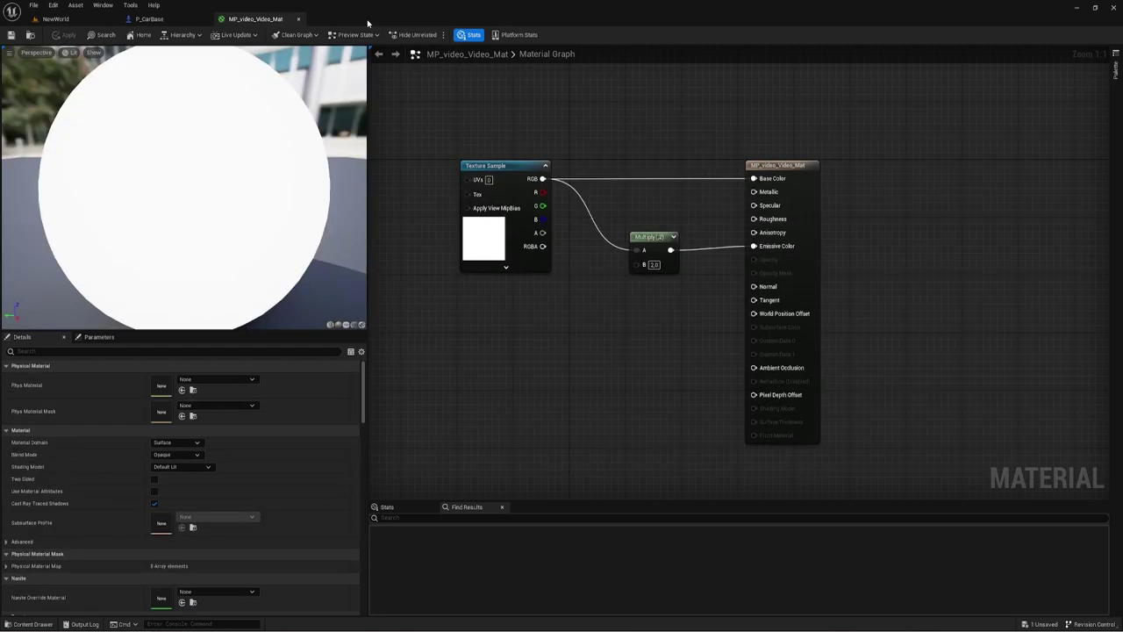
- Back in NewWorld, assign MP_video_Video_Mat to Mesh_Monitor's Element 1 material slot
left_click(298, 18)
left_click(93, 21)
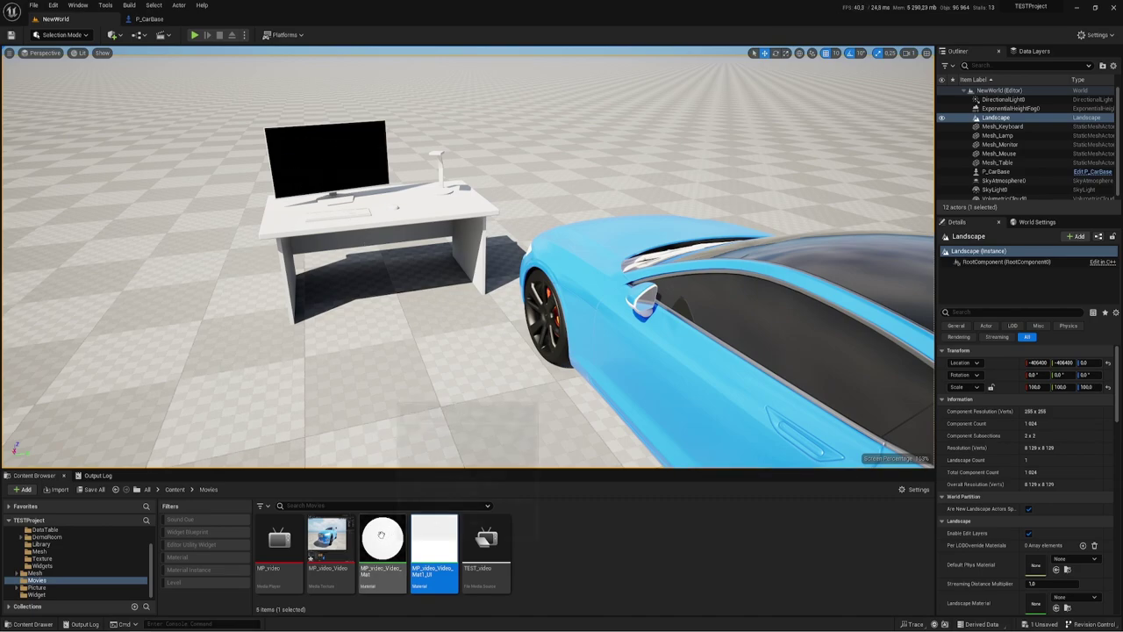
mouse_move(381, 535)
left_mouse_down()
mouse_move(321, 154)
mouse_move(334, 557)
mouse_move(351, 561)
left_mouse_up()
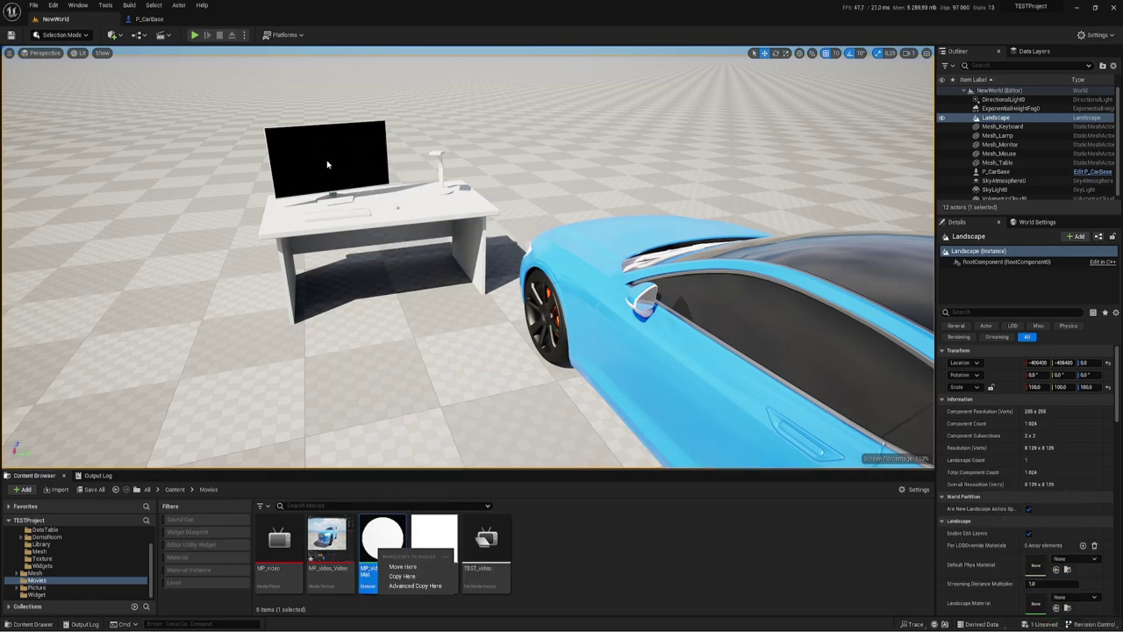
left_click(330, 166)
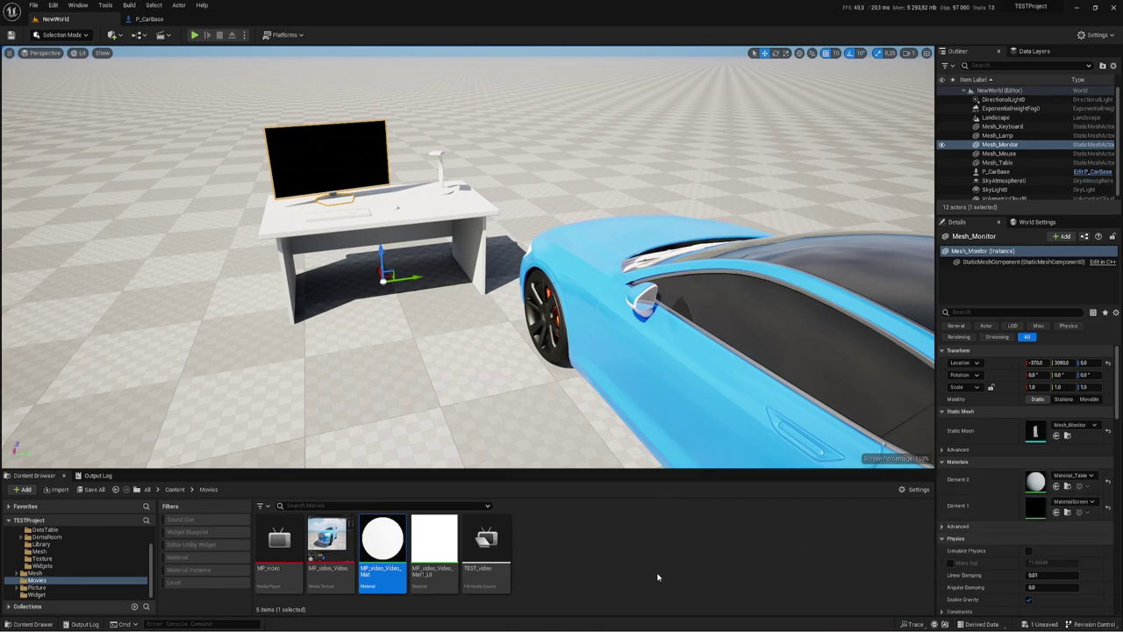
mouse_move(383, 540)
left_mouse_down()
mouse_move(983, 590)
mouse_move(1045, 511)
left_mouse_up()
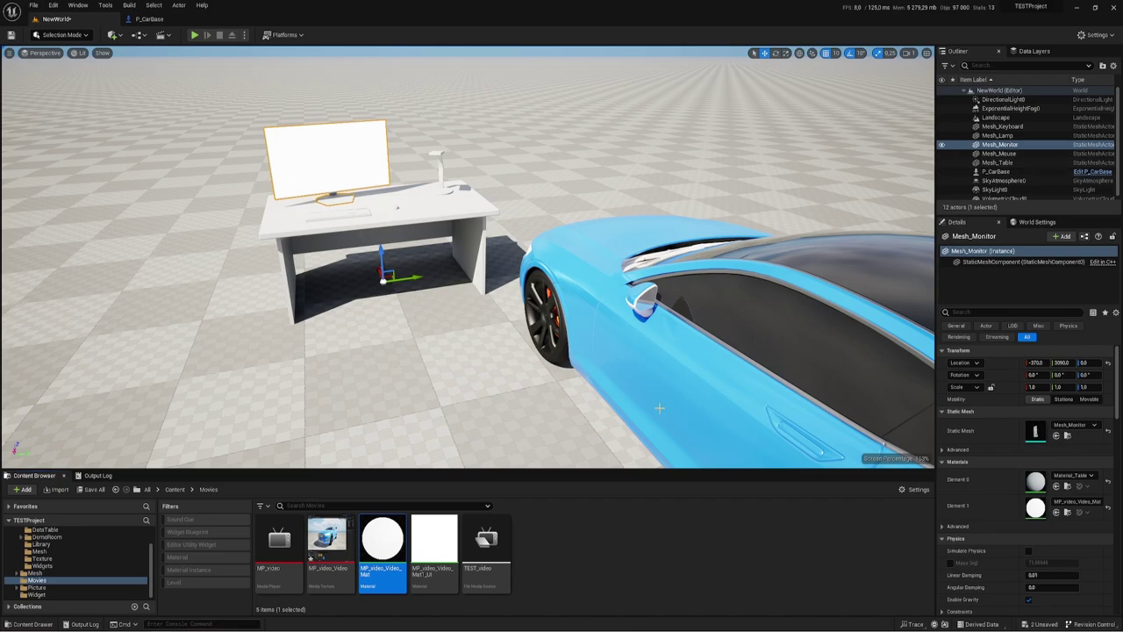
- Create a User Widget blueprint named NewWidgetBlueprint in the Movies folder
right_click(555, 538)
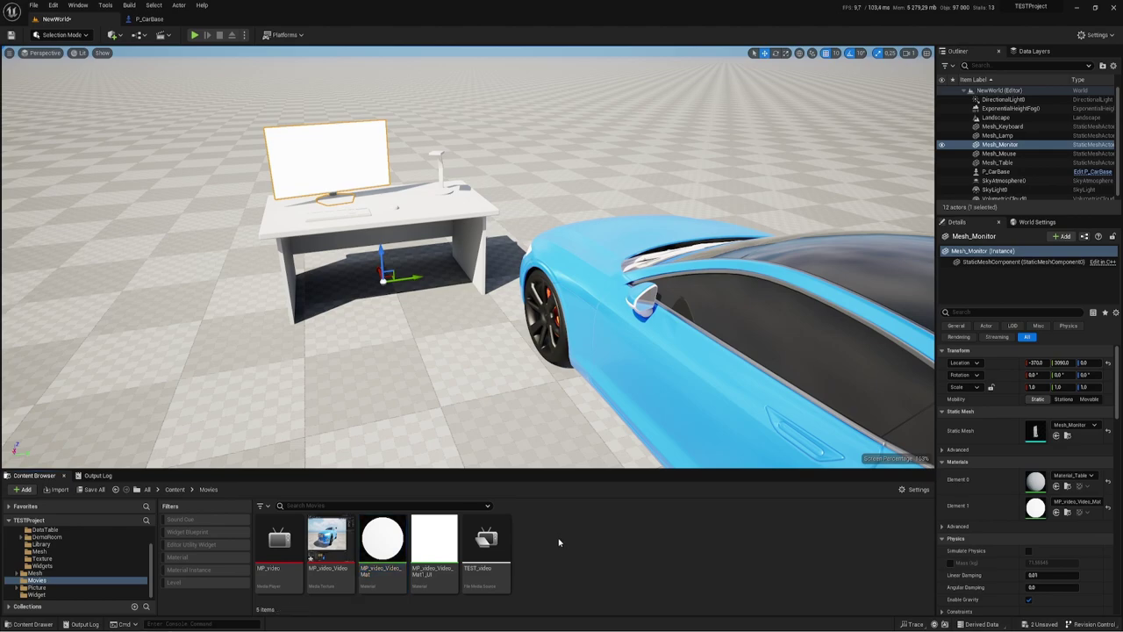
mouse_move(590, 524)
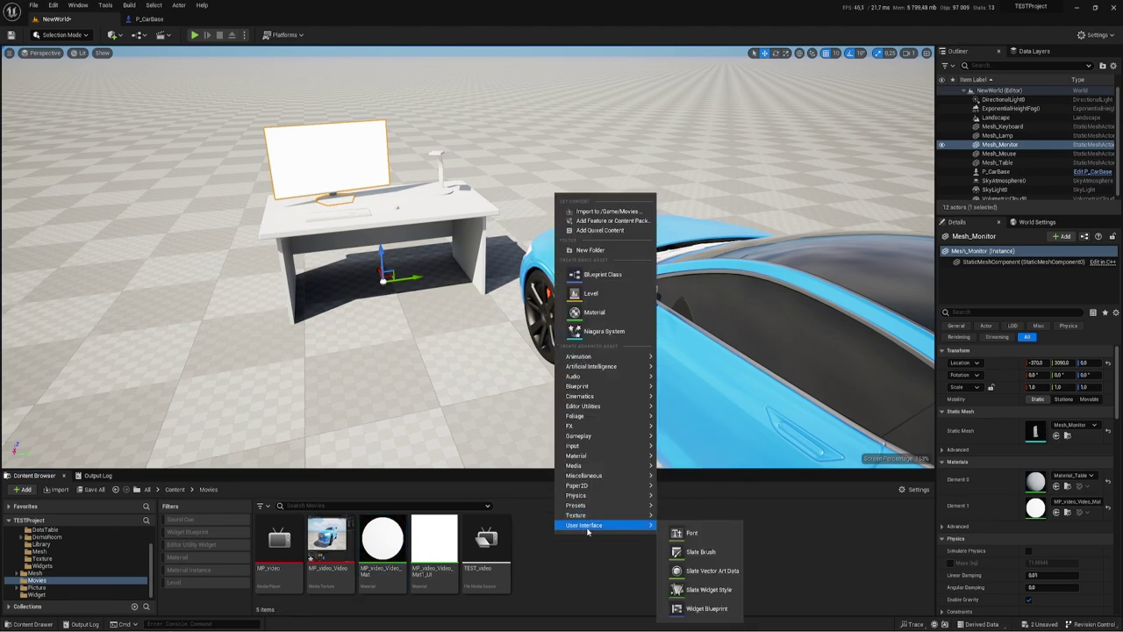
left_click(707, 608)
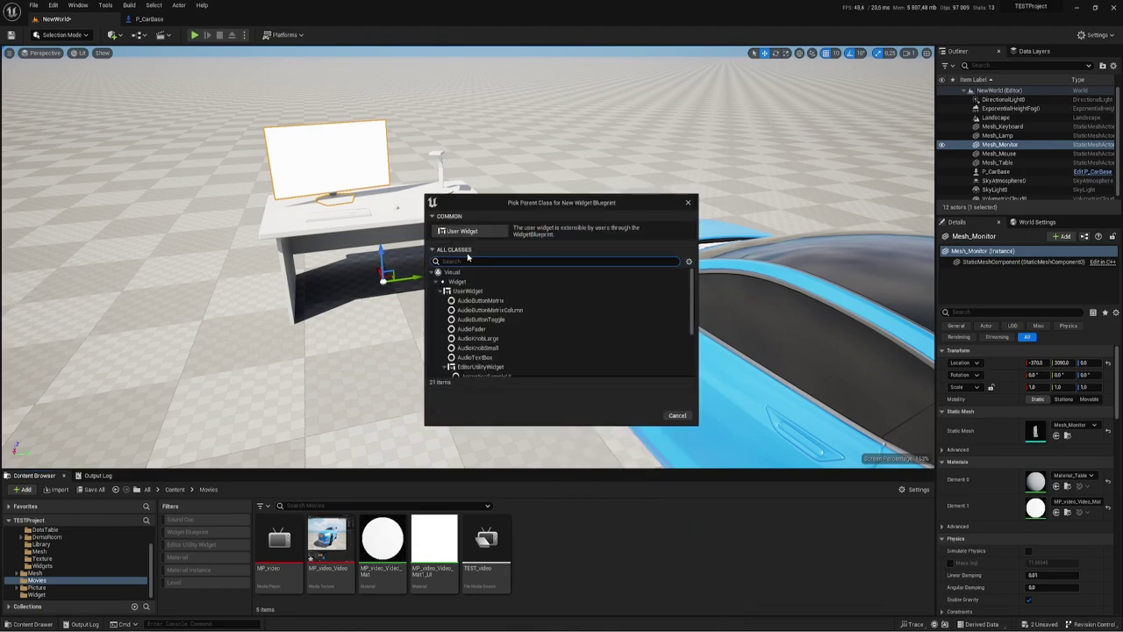
left_click(474, 232)
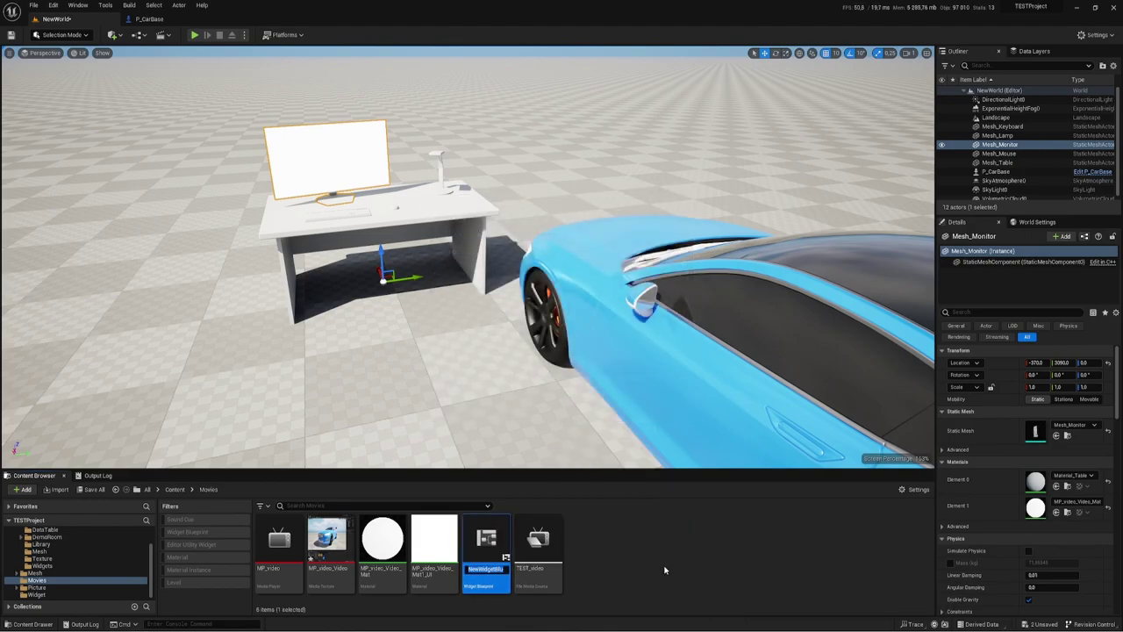
key("Return")
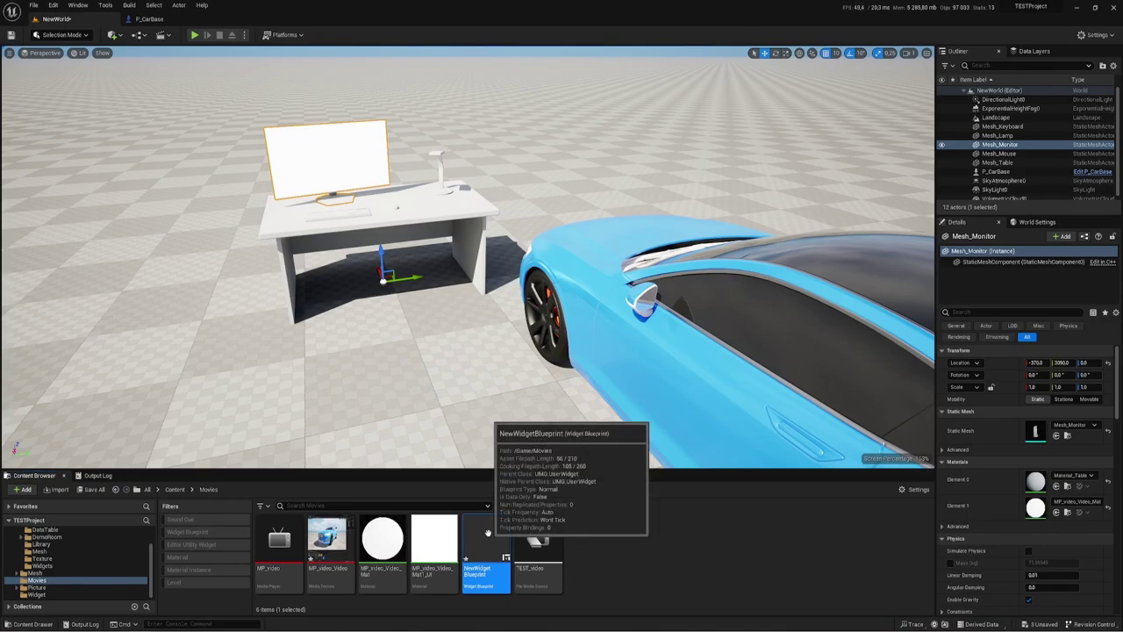
- In NewWidgetBlueprint, add a Canvas Panel root and an Overlay anchored top-right
double_click(488, 532)
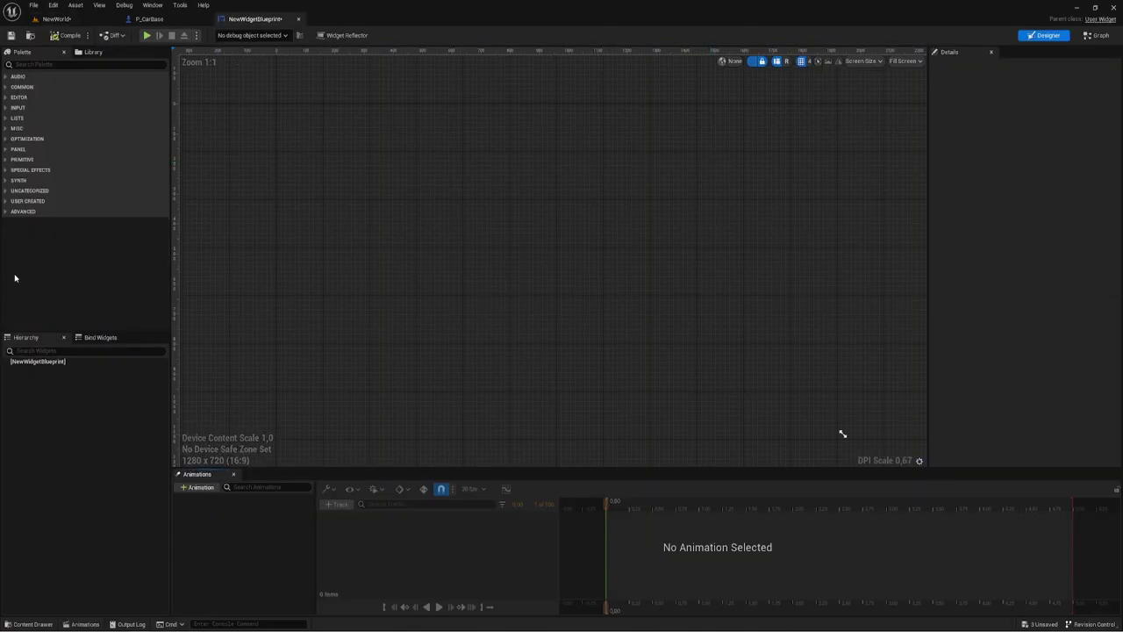
left_click(5, 150)
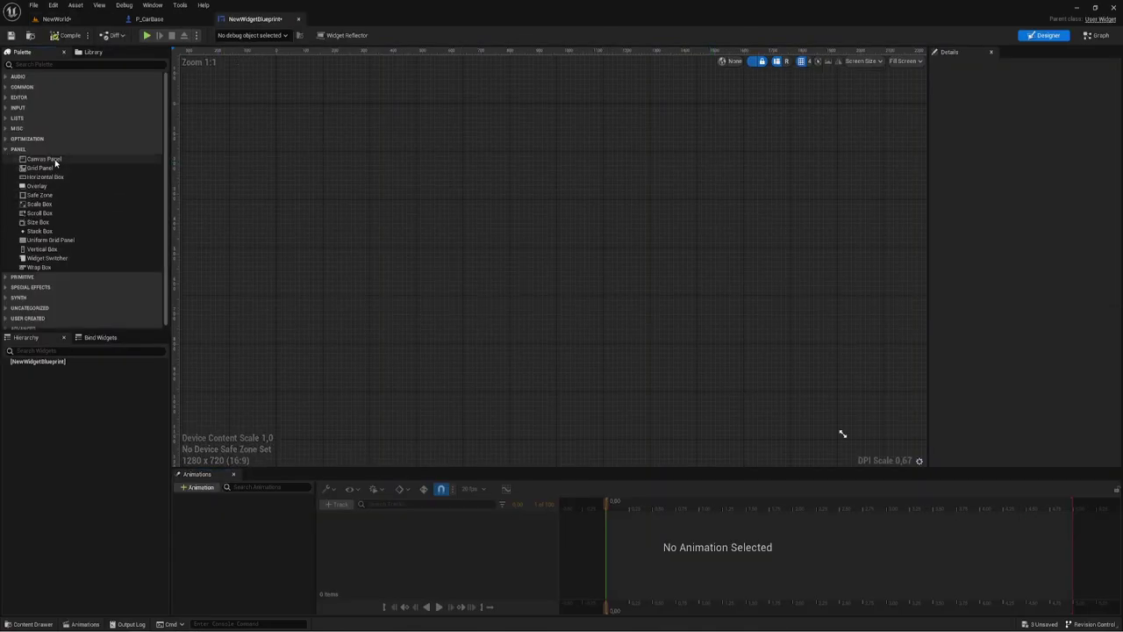
left_click_drag(49, 159, 35, 362)
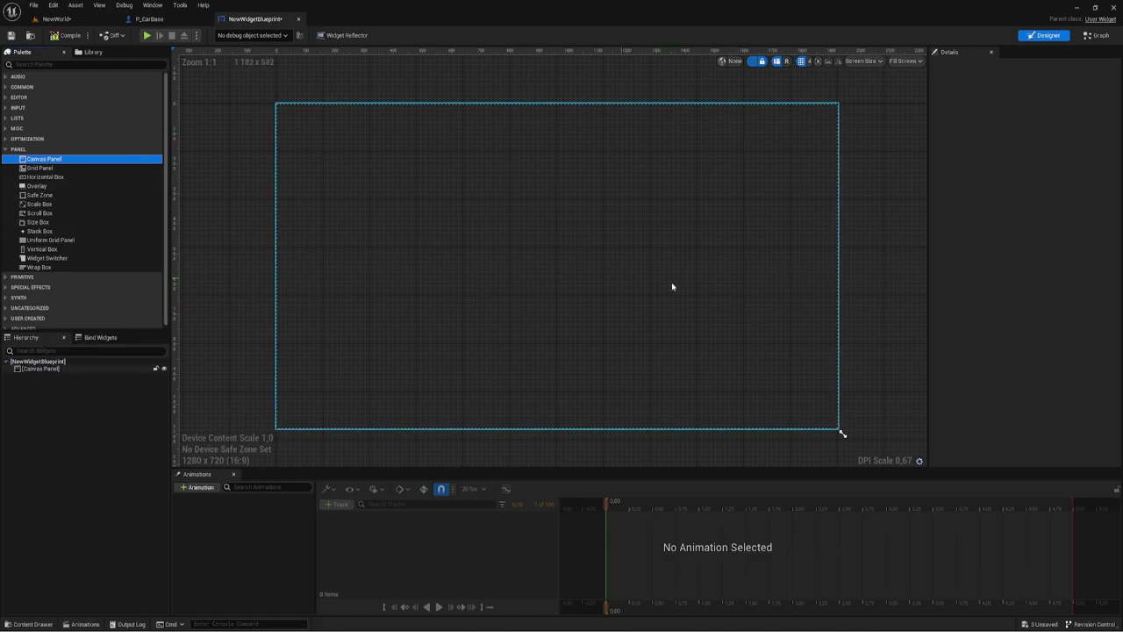
mouse_move(37, 186)
left_mouse_down()
mouse_move(628, 139)
mouse_move(816, 230)
left_mouse_up()
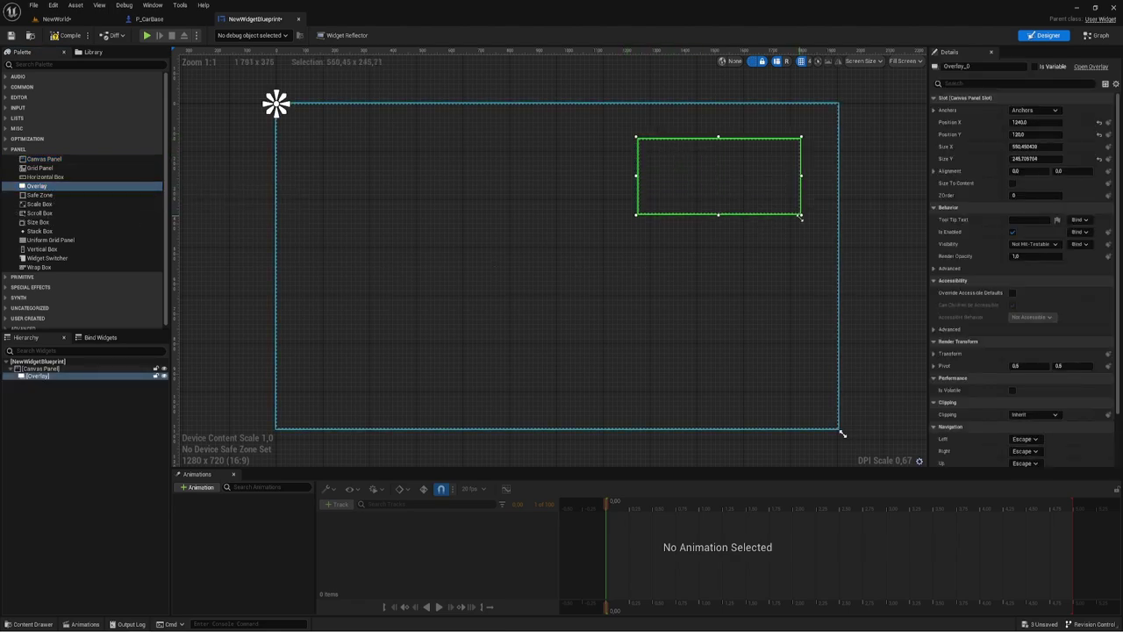
left_click(1055, 111)
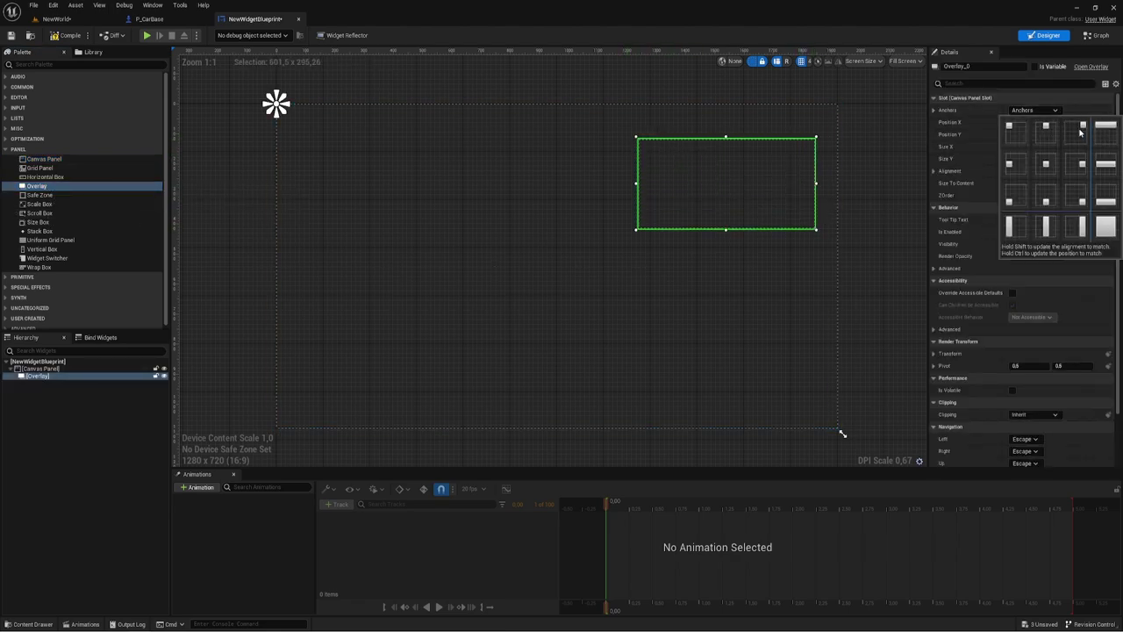
left_click(1082, 127)
left_click_drag(769, 206, 775, 186)
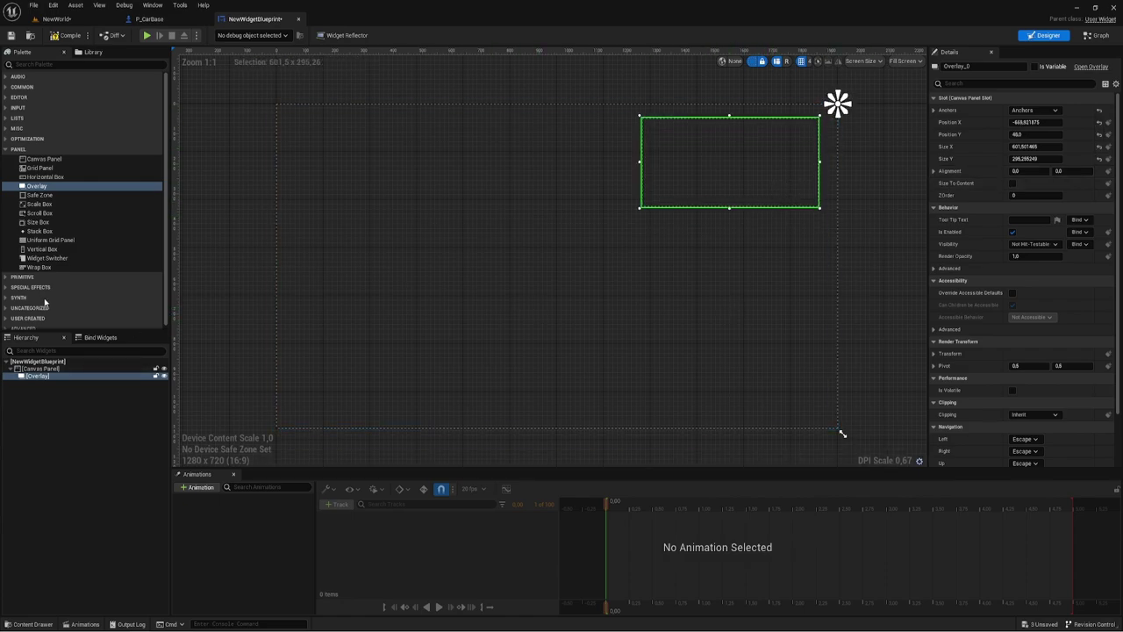
- Place an Image inside the overlay with fill horizontal and vertical alignment
left_click(26, 65)
type("cage")
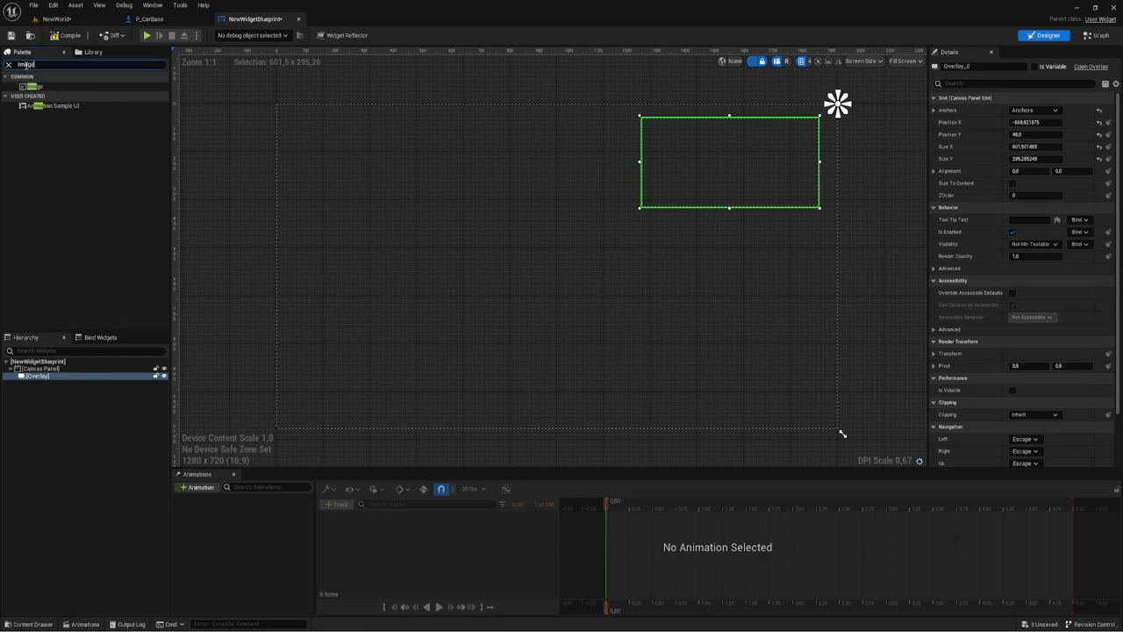
mouse_move(33, 86)
left_mouse_down()
mouse_move(787, 170)
mouse_move(760, 168)
left_mouse_up()
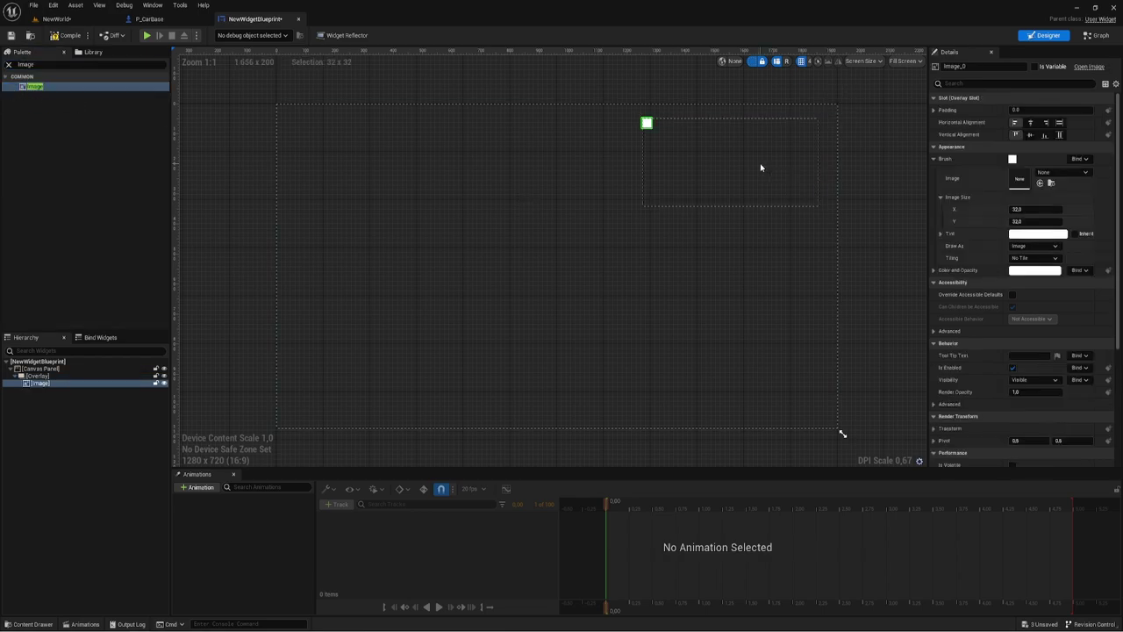
left_click(1059, 123)
left_click(1060, 134)
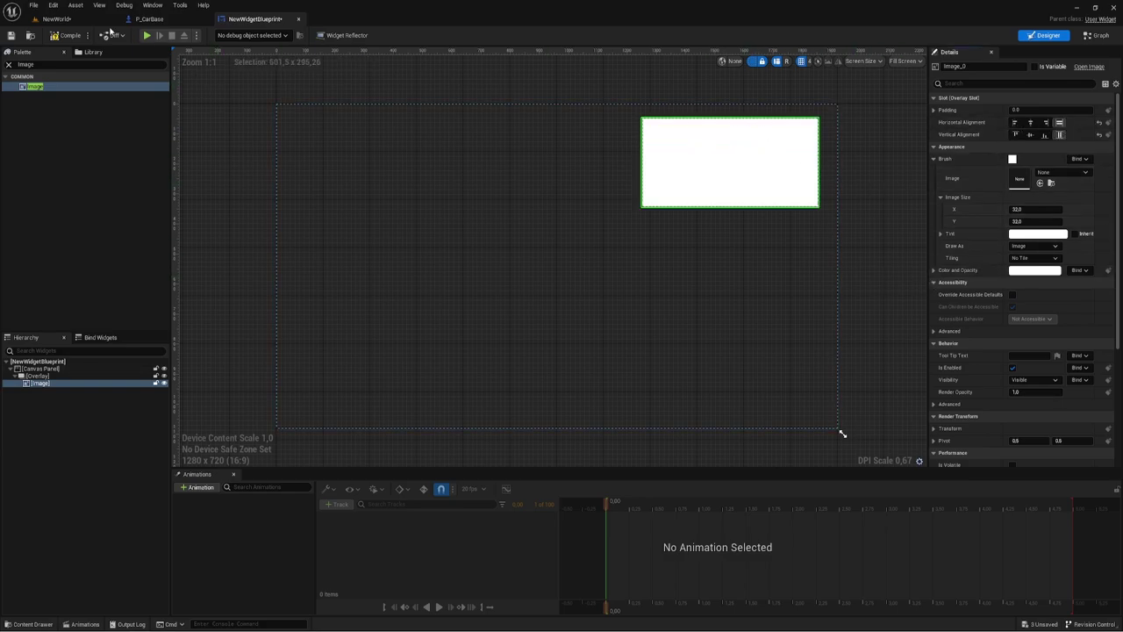
left_click(77, 21)
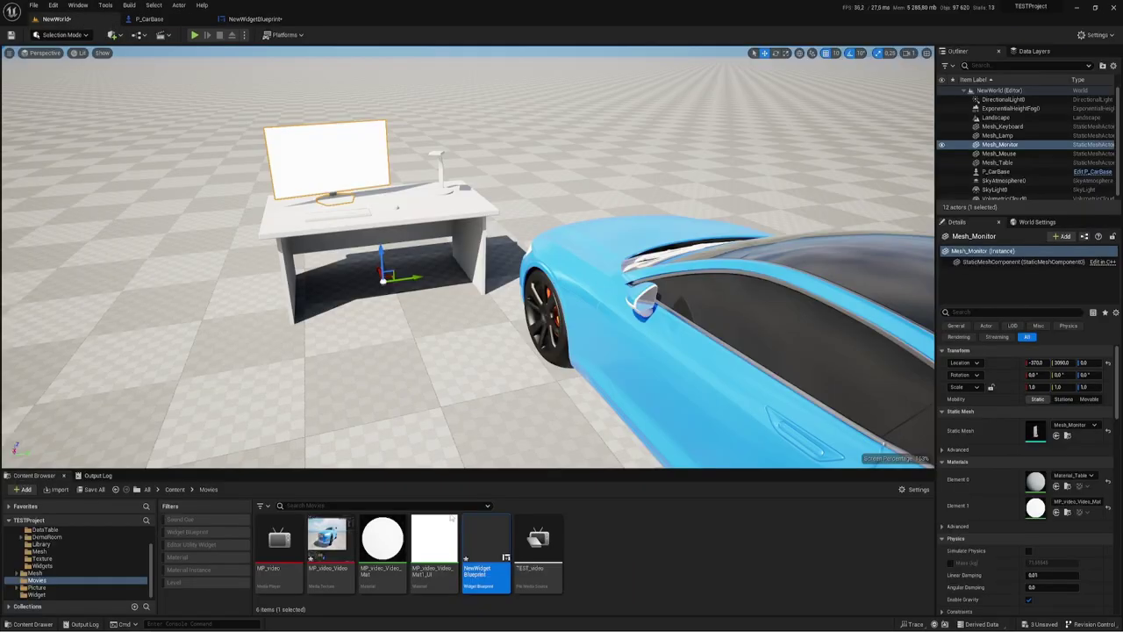
- Set the widget Image's brush to the MP_video_Video_Mat1_UI material
left_click(438, 583)
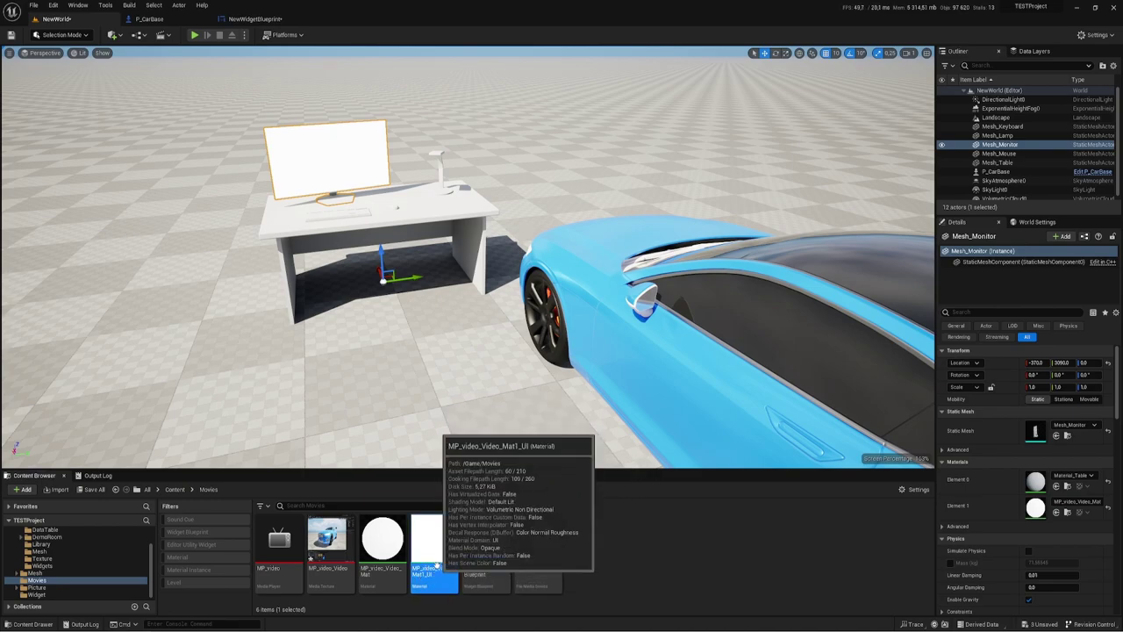
left_click(260, 19)
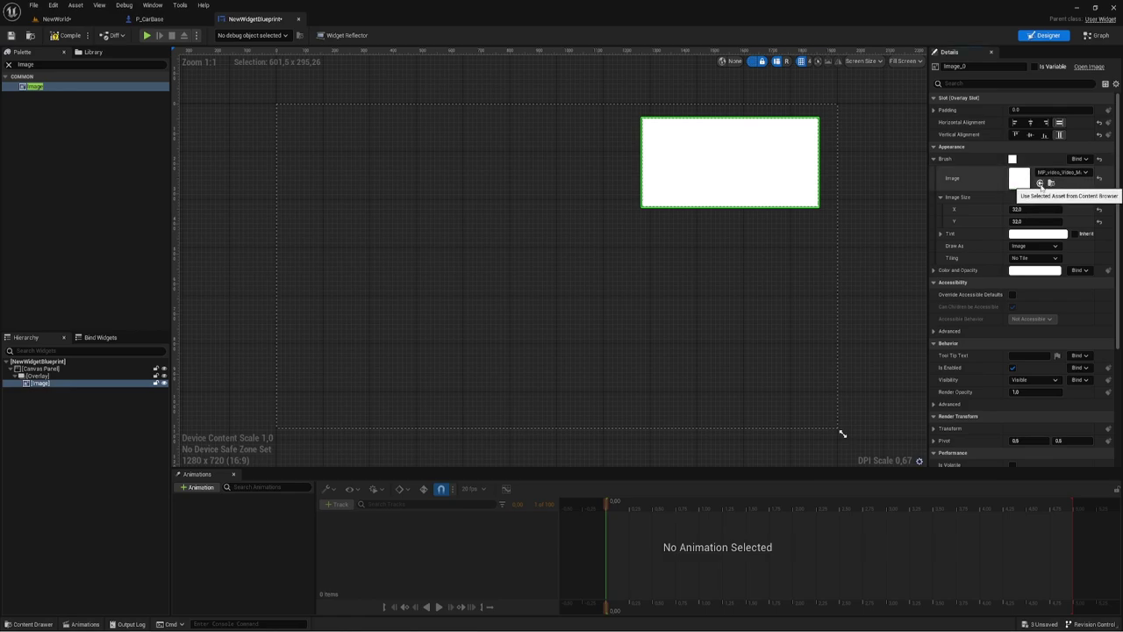
left_click(1041, 184)
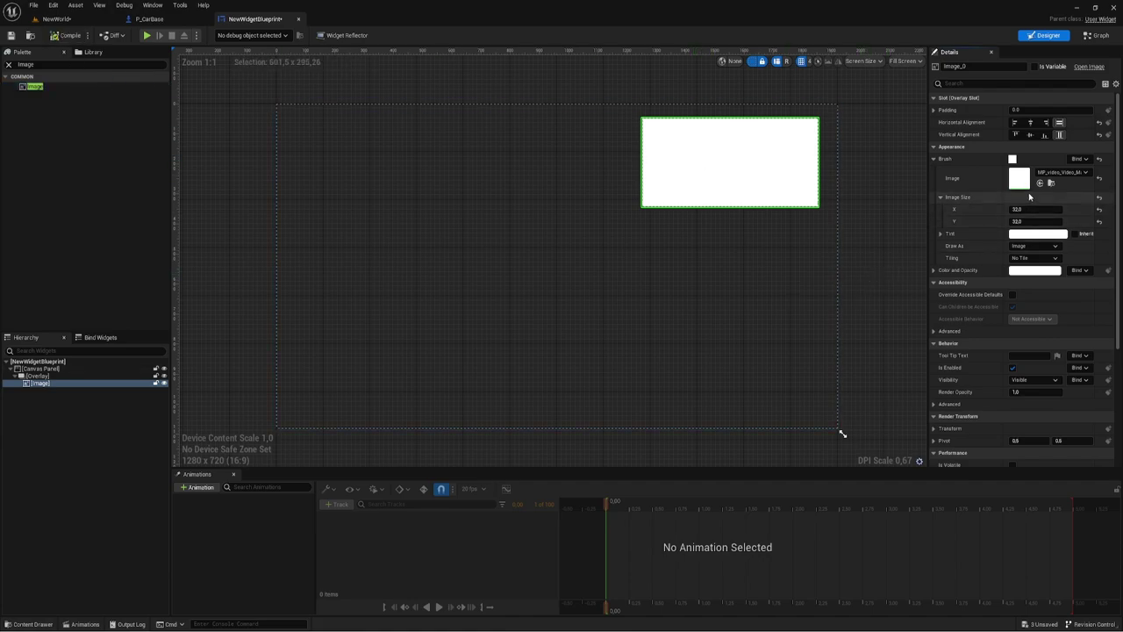
- Delete the unused Event Pre Construct and Event Tick nodes from the widget's event graph
left_click(1095, 36)
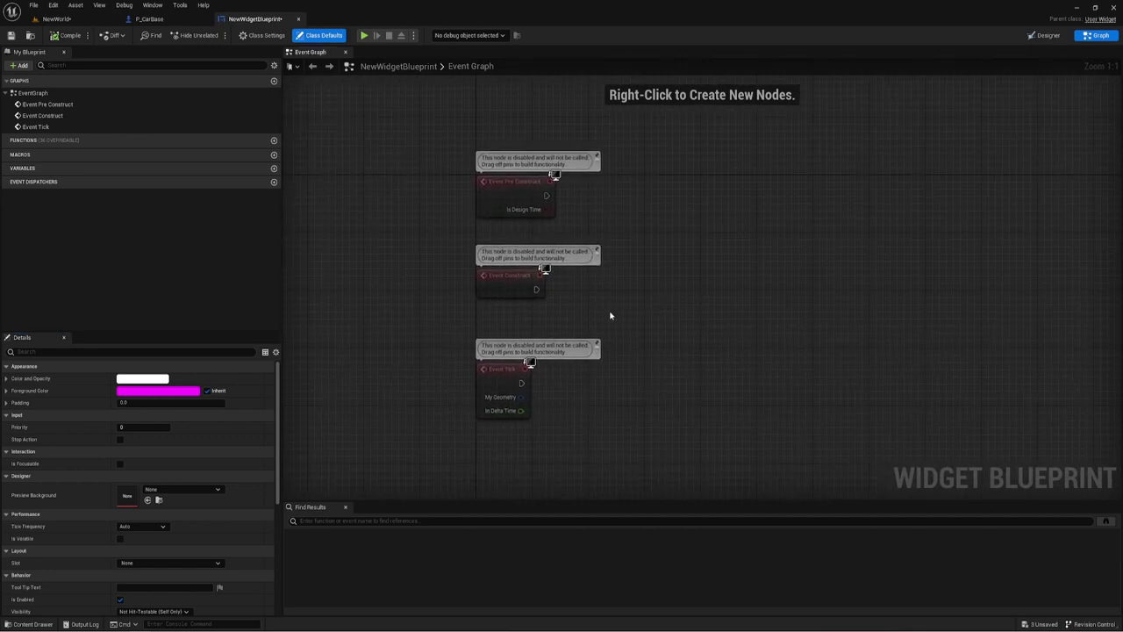
left_click_drag(538, 237, 459, 171)
key("Delete")
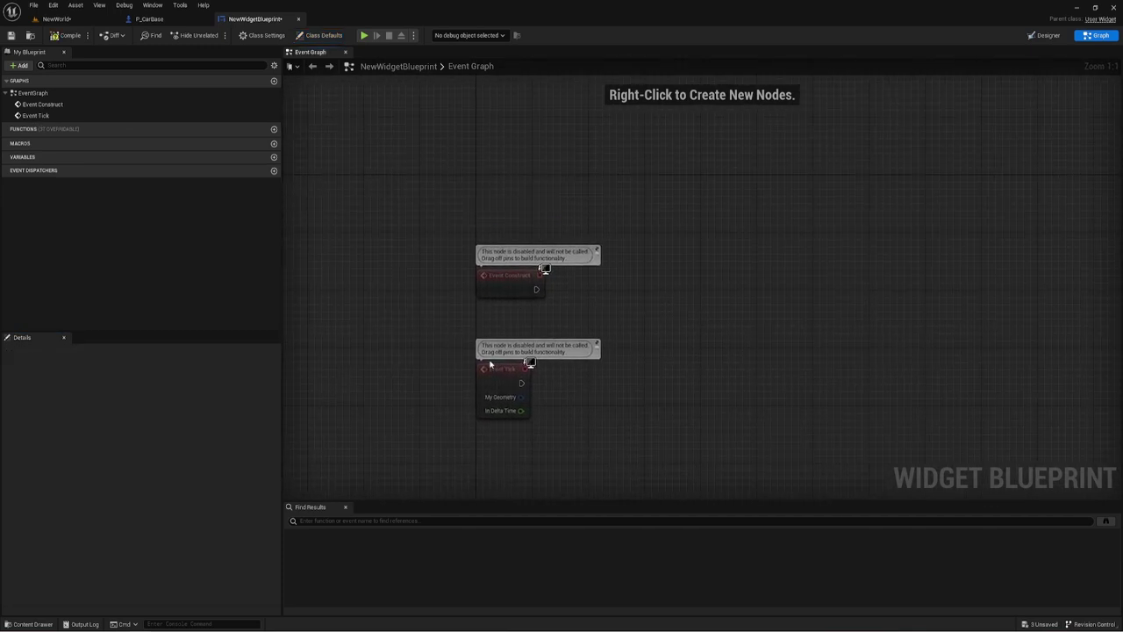
left_click_drag(465, 333, 595, 441)
key("Delete")
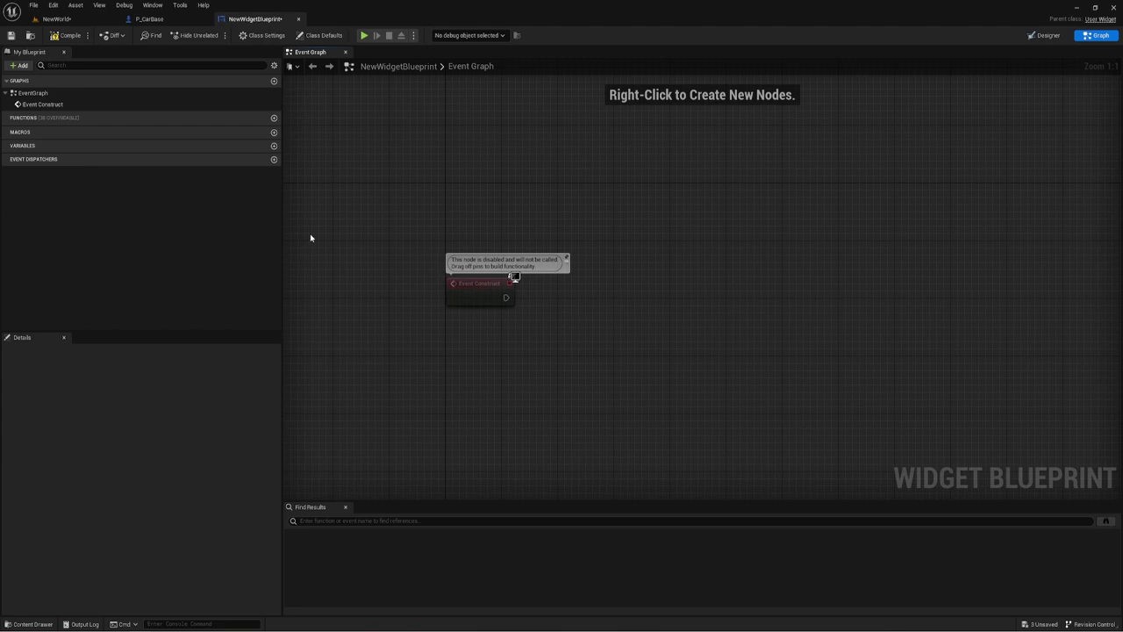
- Add a variable named MPVideo of type Media Player
left_click(274, 146)
type("MPVide")
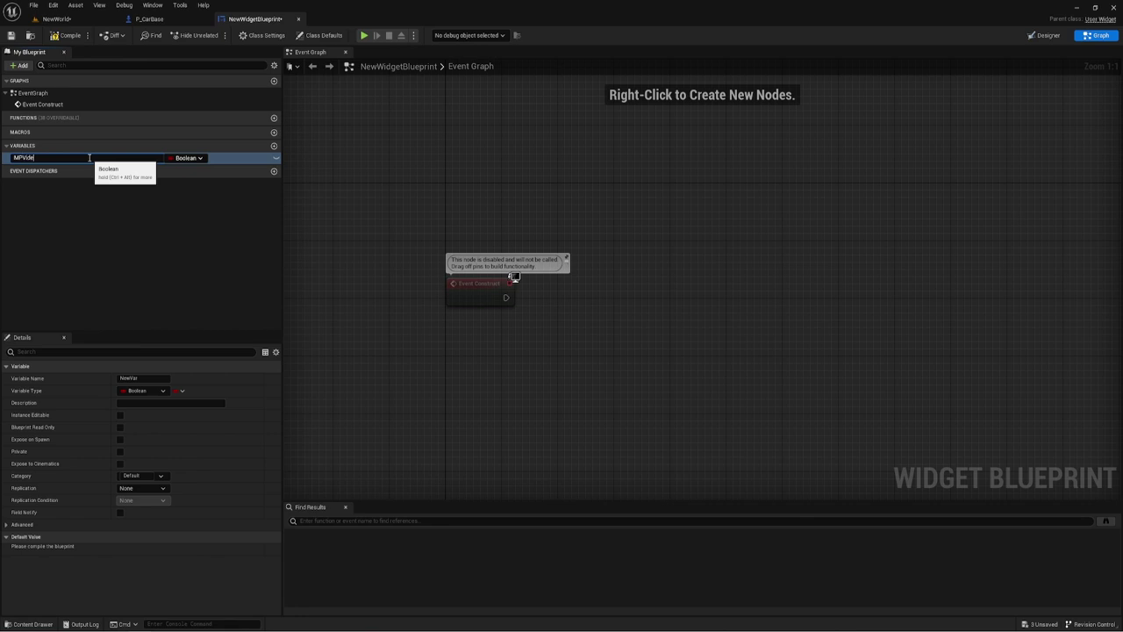
type("o")
key("Return")
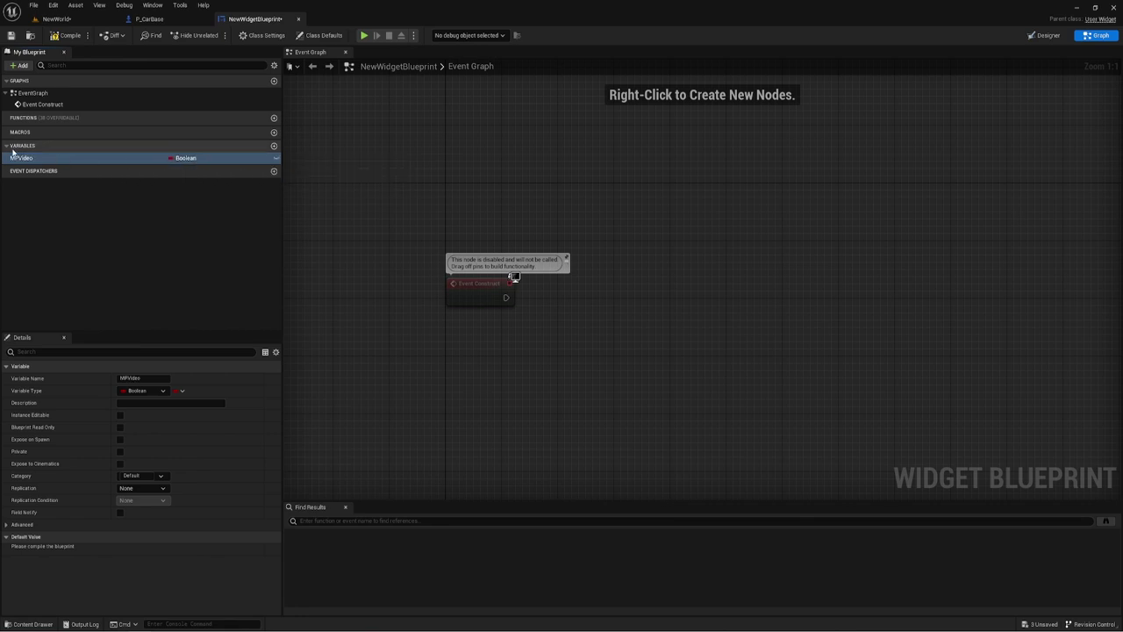
left_click(202, 158)
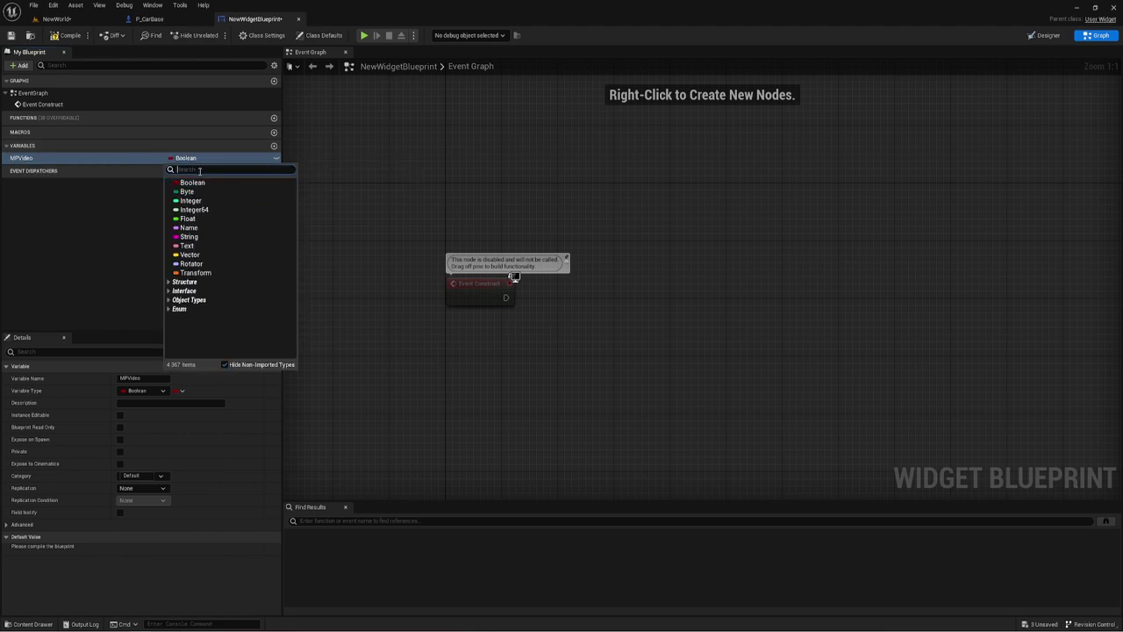
type("Media")
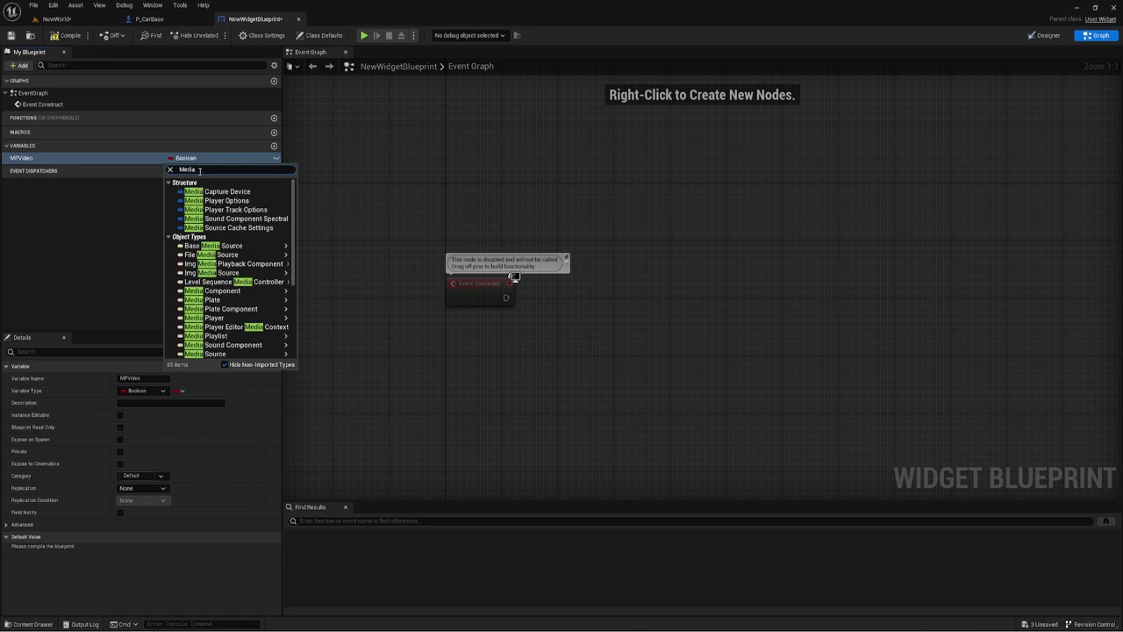
left_click(222, 321)
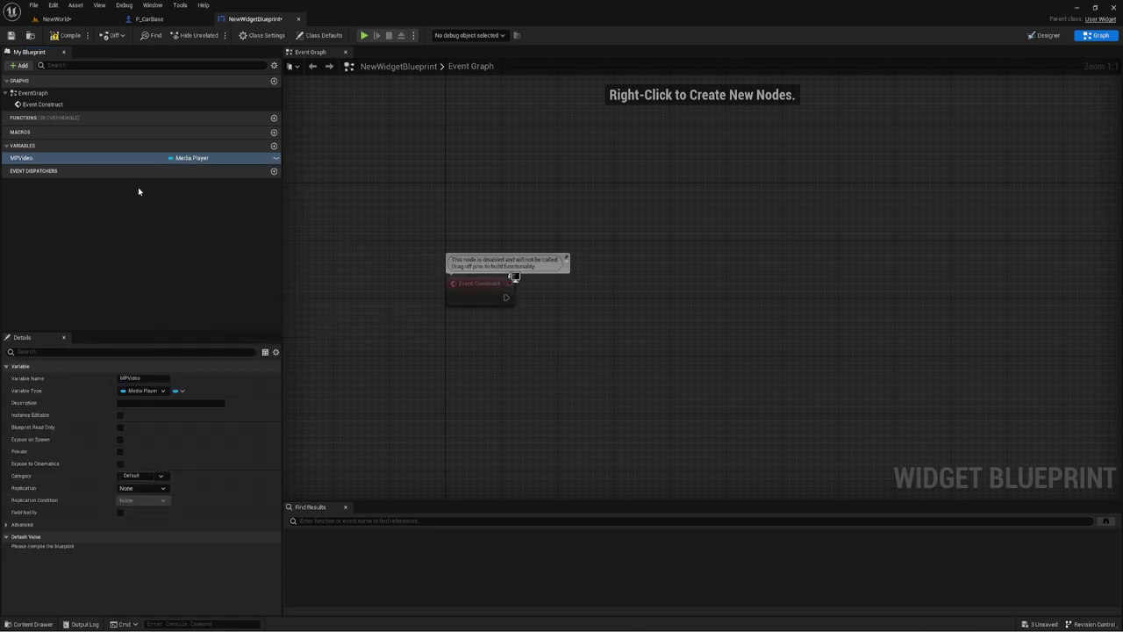
- Place an MPVideo getter in the graph, compile, and default MPVideo to MP_video
left_click_drag(24, 158, 511, 351, "ctrl")
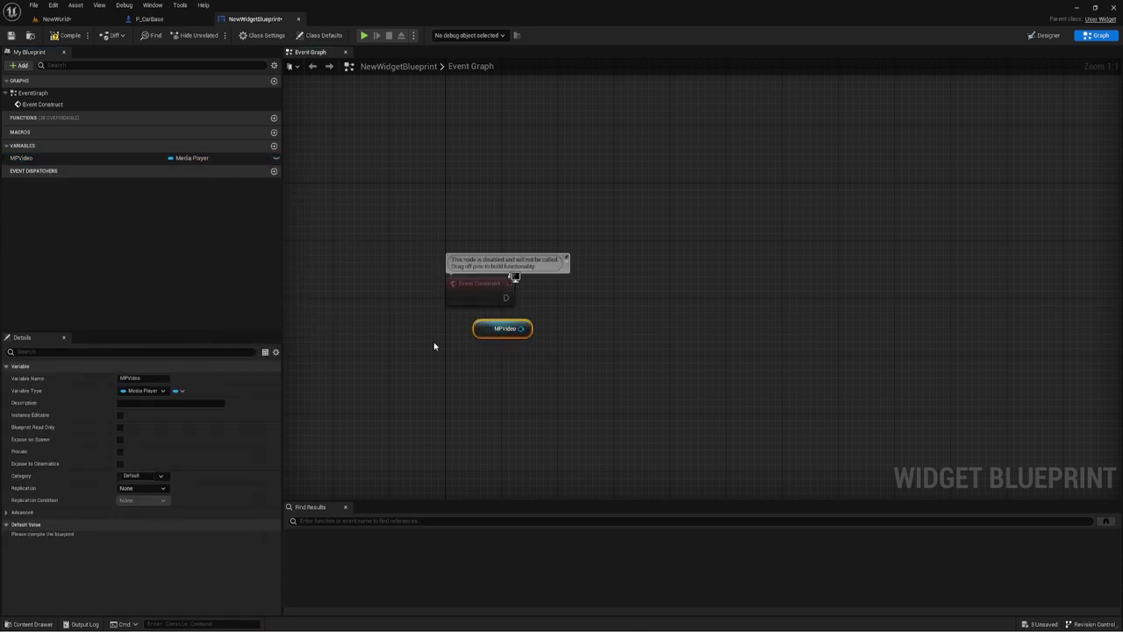
left_click(69, 36)
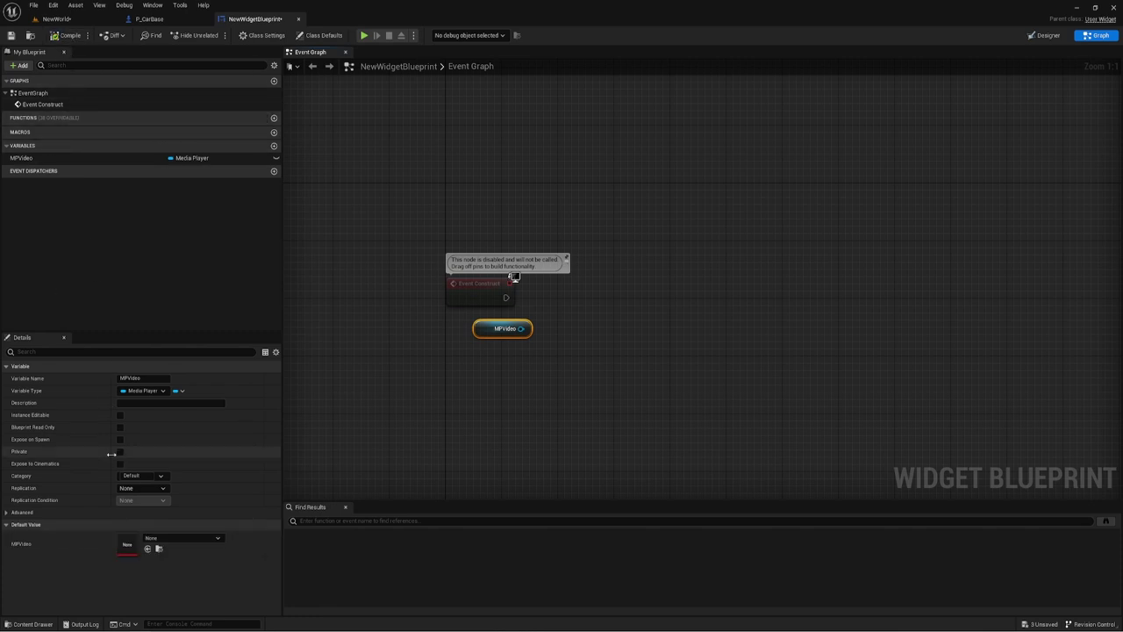
left_click(182, 538)
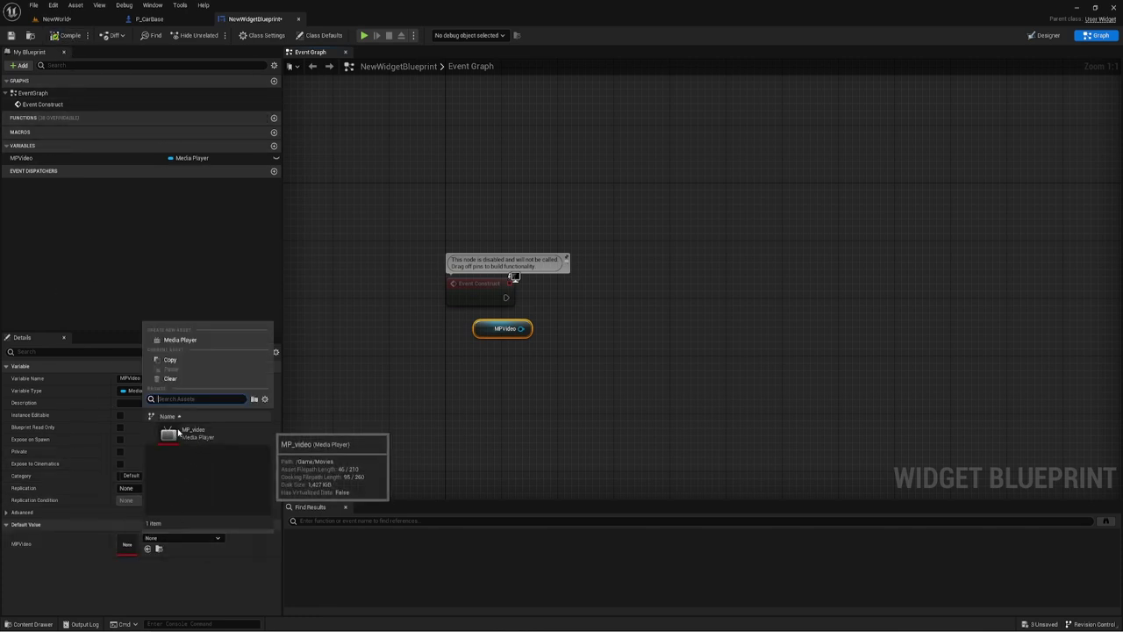
left_click(207, 438)
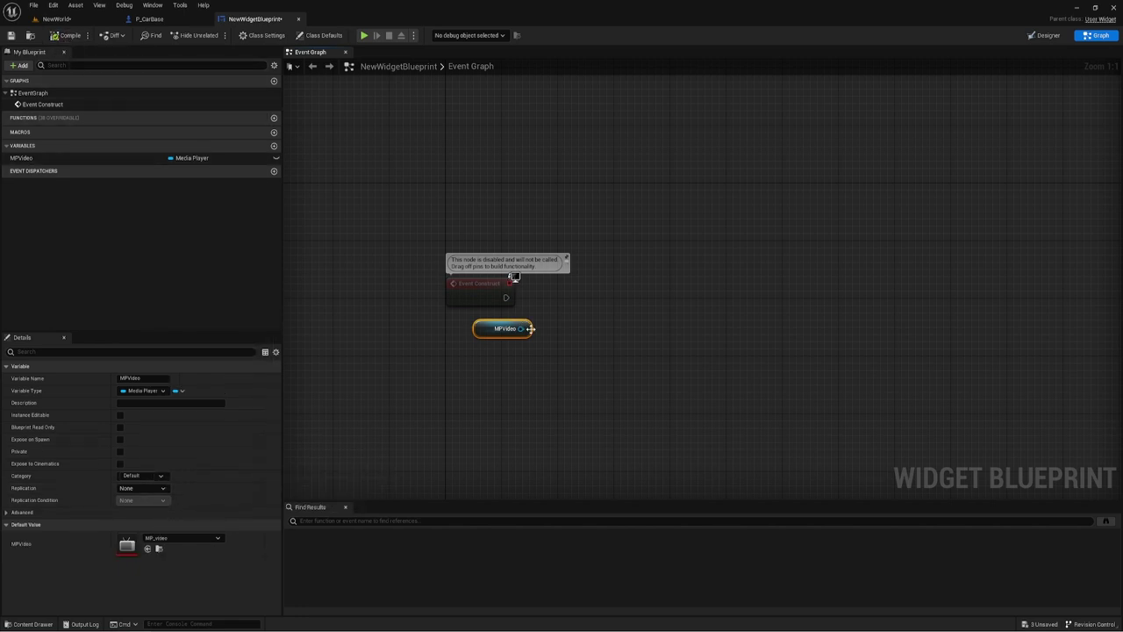
left_click_drag(521, 328, 597, 254)
- Run Open Source on MPVideo from Event Construct with TEST_video as the media source
type("open sou")
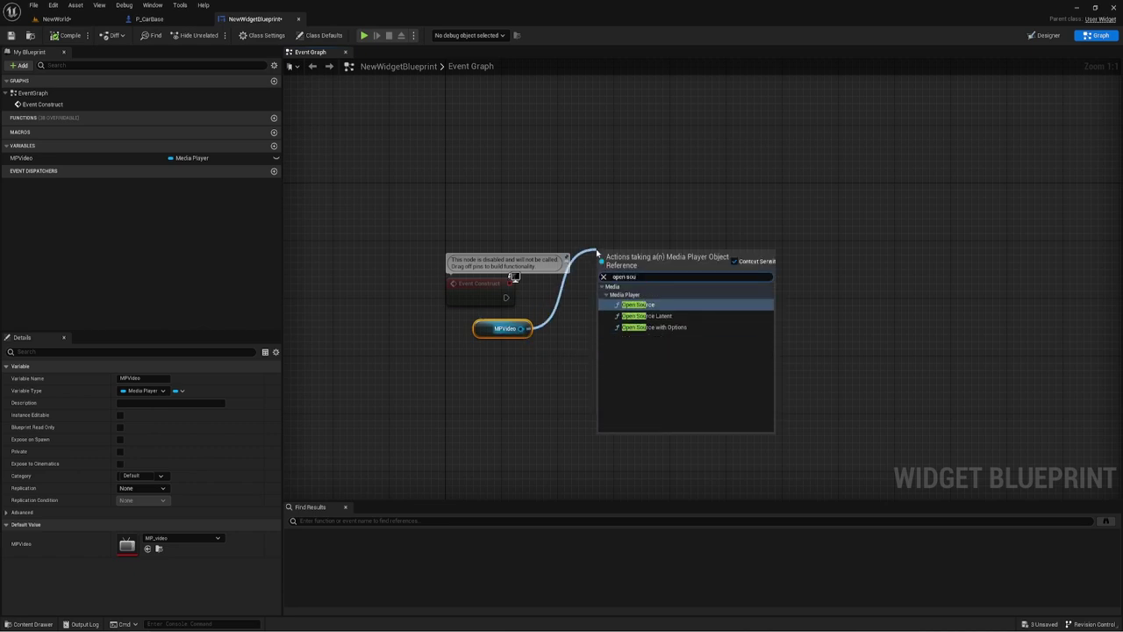
left_click(639, 305)
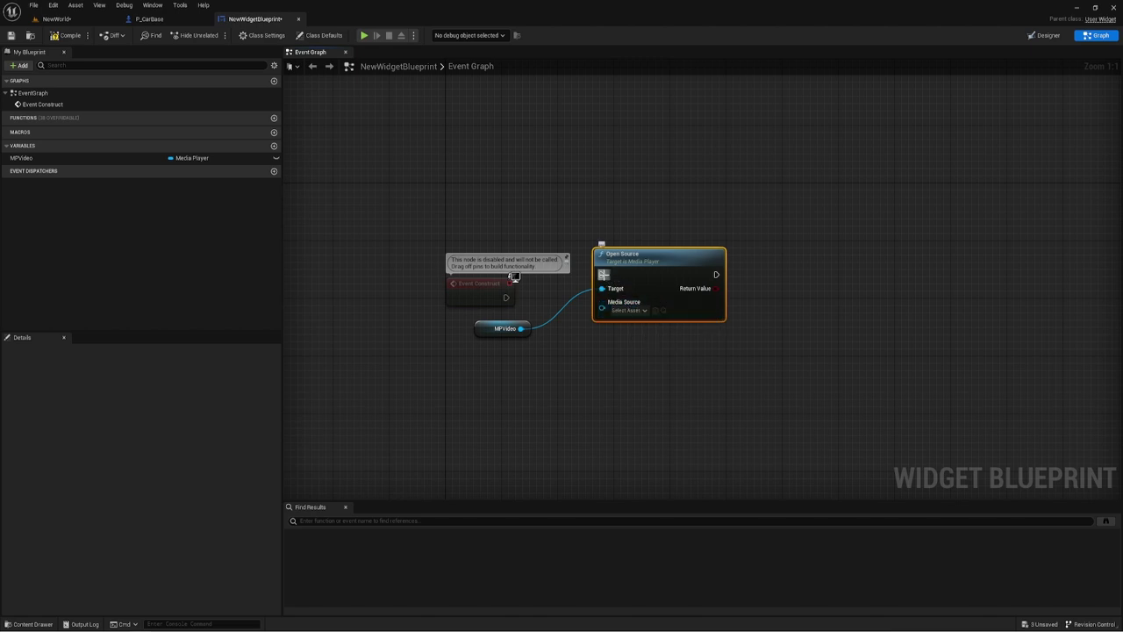
mouse_move(602, 275)
left_mouse_down()
mouse_move(504, 300)
mouse_move(605, 291)
left_mouse_up()
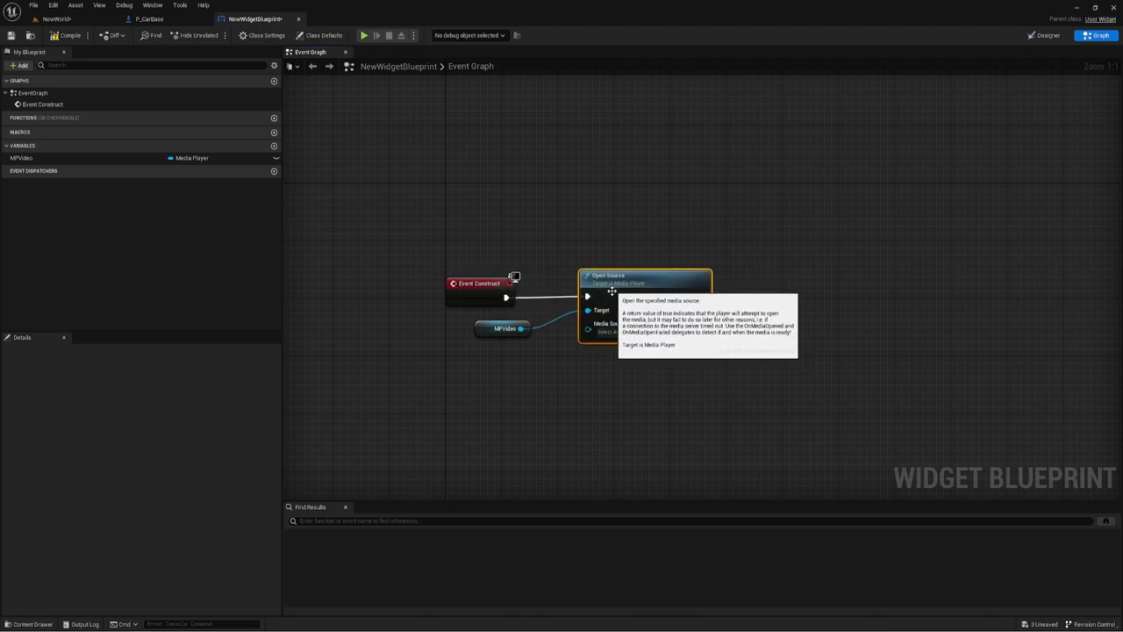
left_click(616, 332)
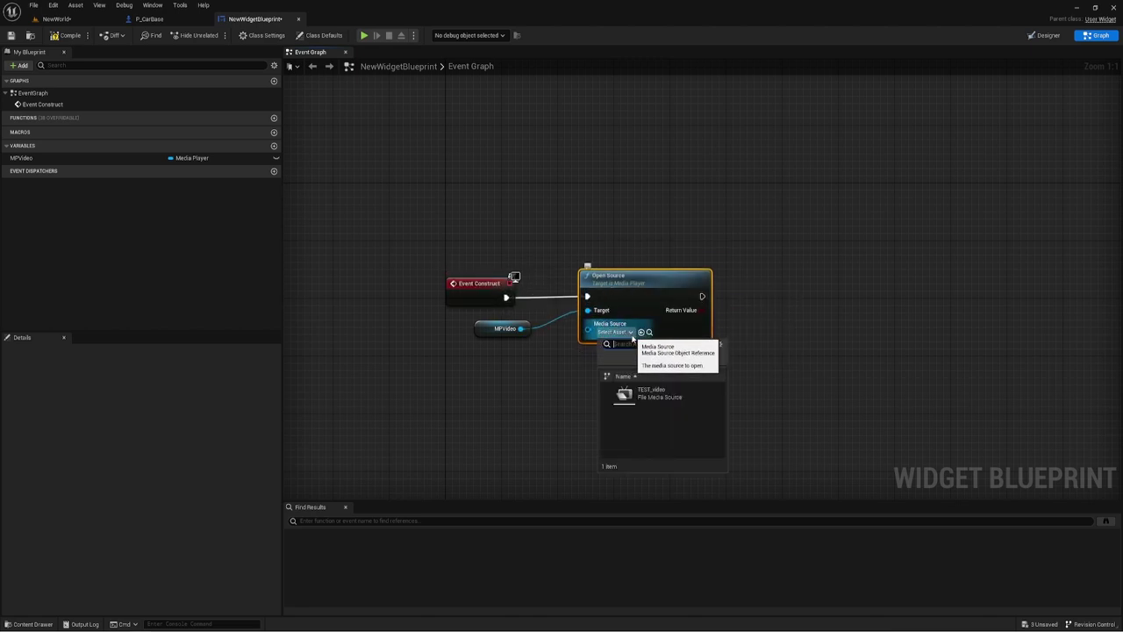
left_click(657, 399)
- Select the Open Source and MPVideo nodes, then move to P_CarBase's event graph
left_click_drag(567, 207, 765, 421)
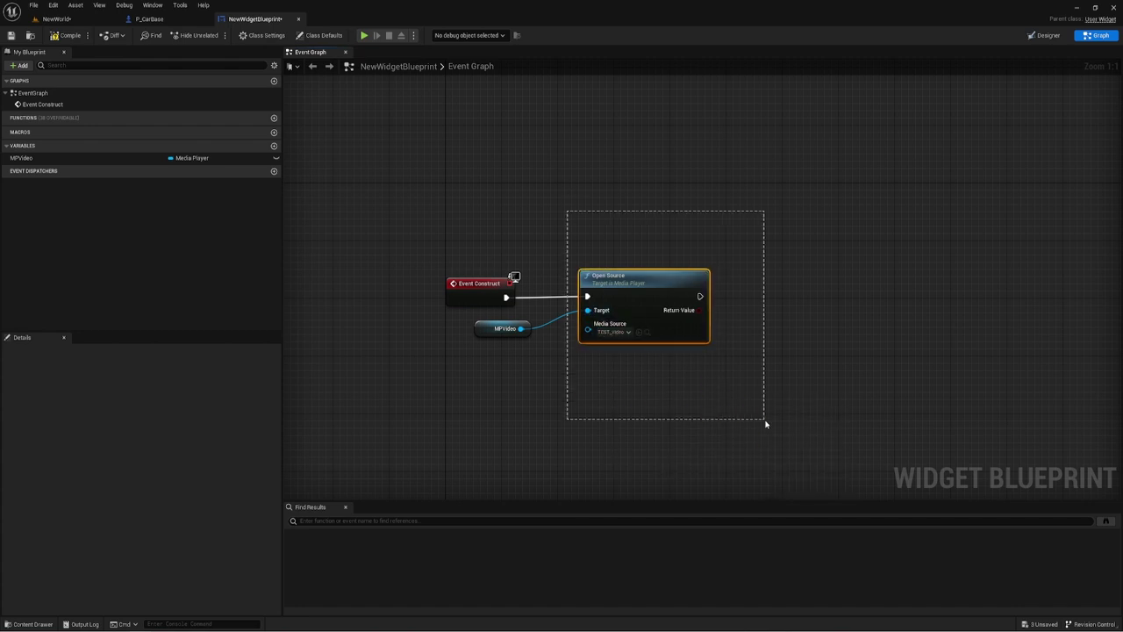
mouse_move(389, 349)
left_mouse_down()
mouse_move(678, 352)
mouse_move(549, 369)
left_mouse_up()
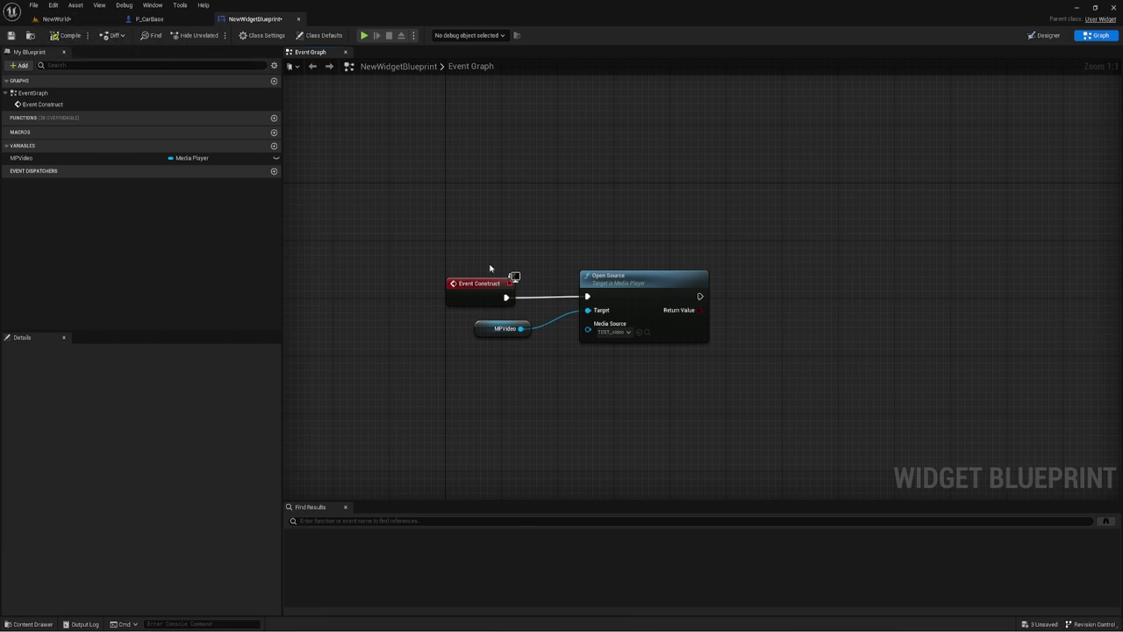
left_click_drag(521, 247, 660, 387)
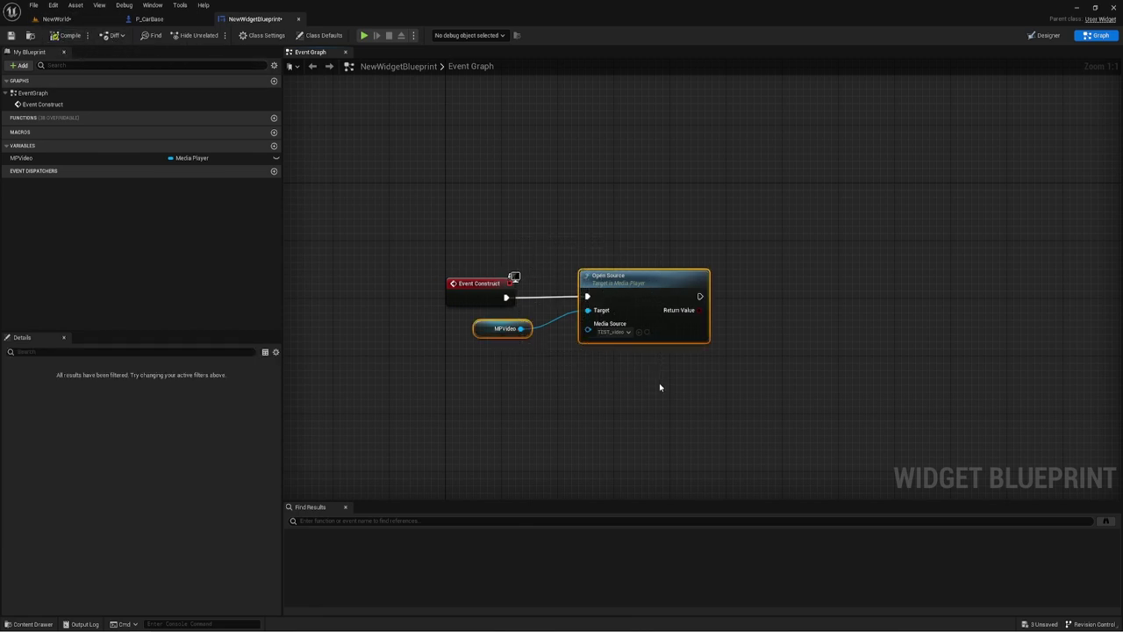
left_click_drag(532, 226, 656, 372)
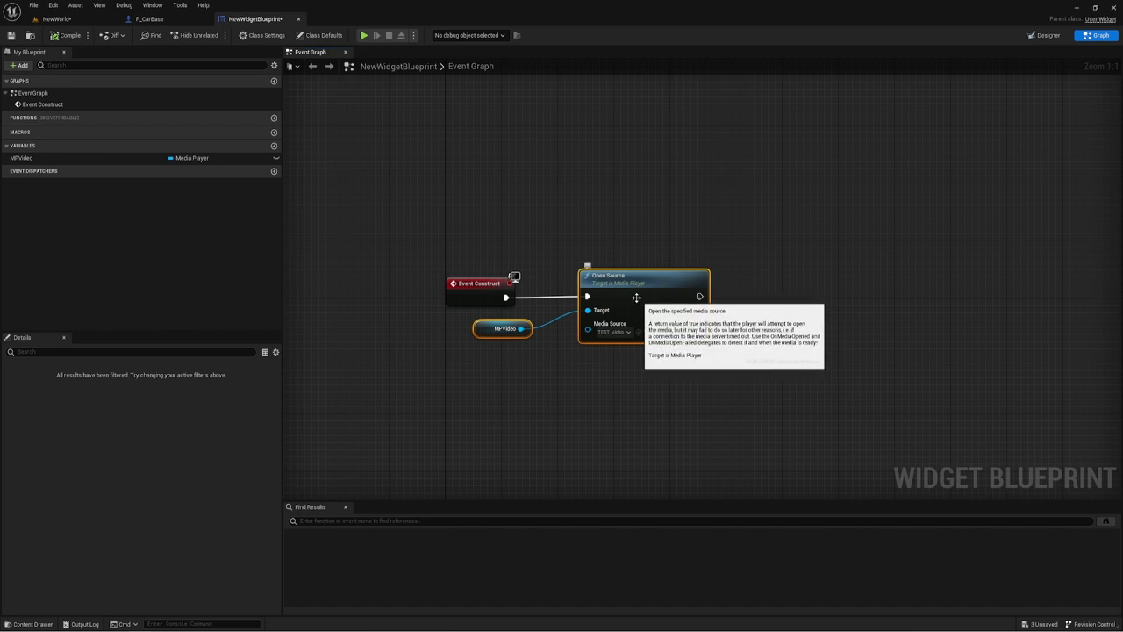
left_click_drag(532, 255, 646, 382)
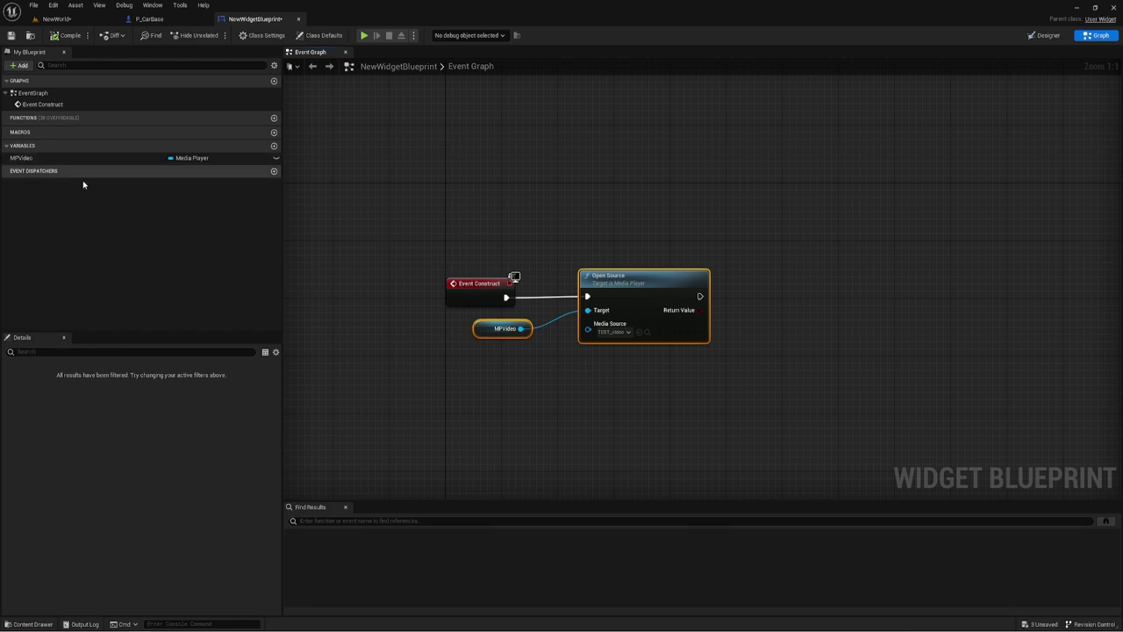
left_click_drag(528, 219, 614, 373)
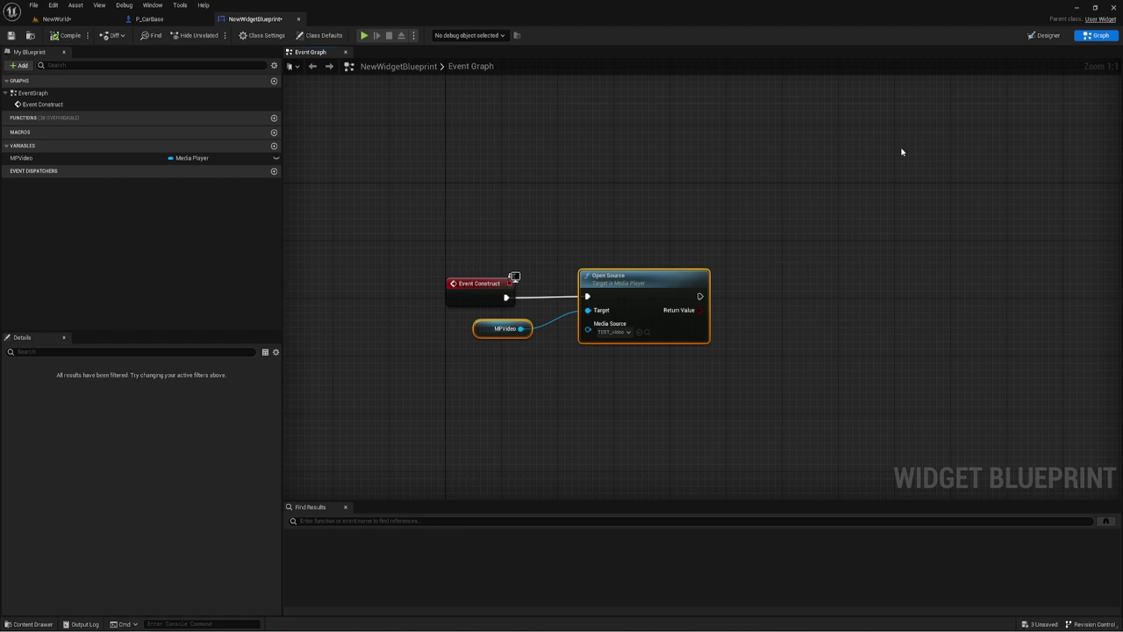
left_click(104, 19)
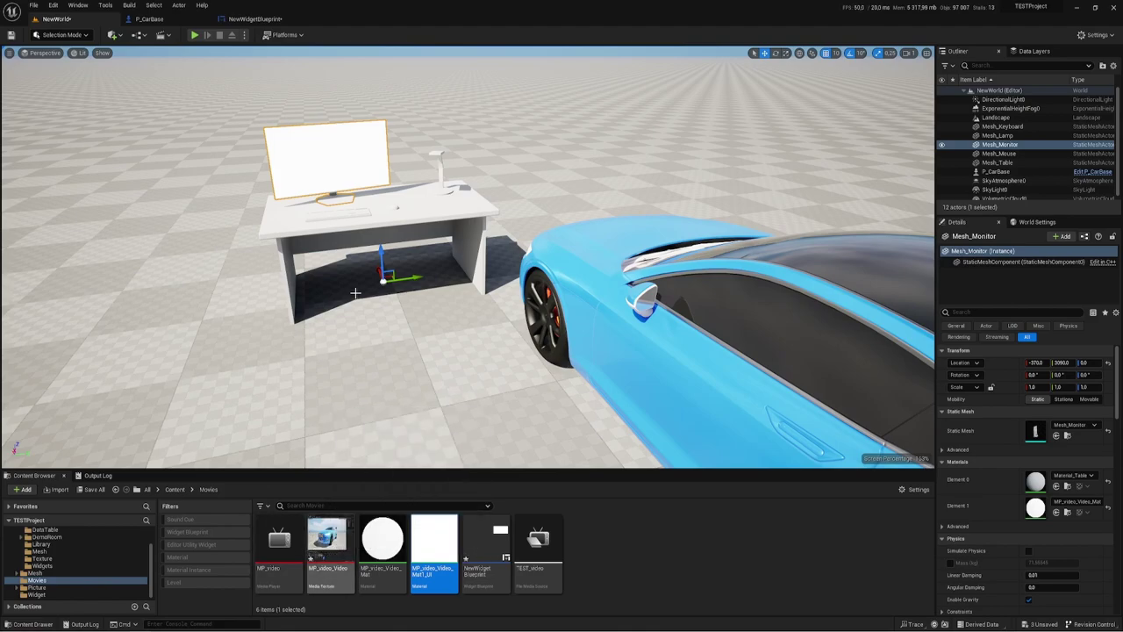
left_click(255, 18)
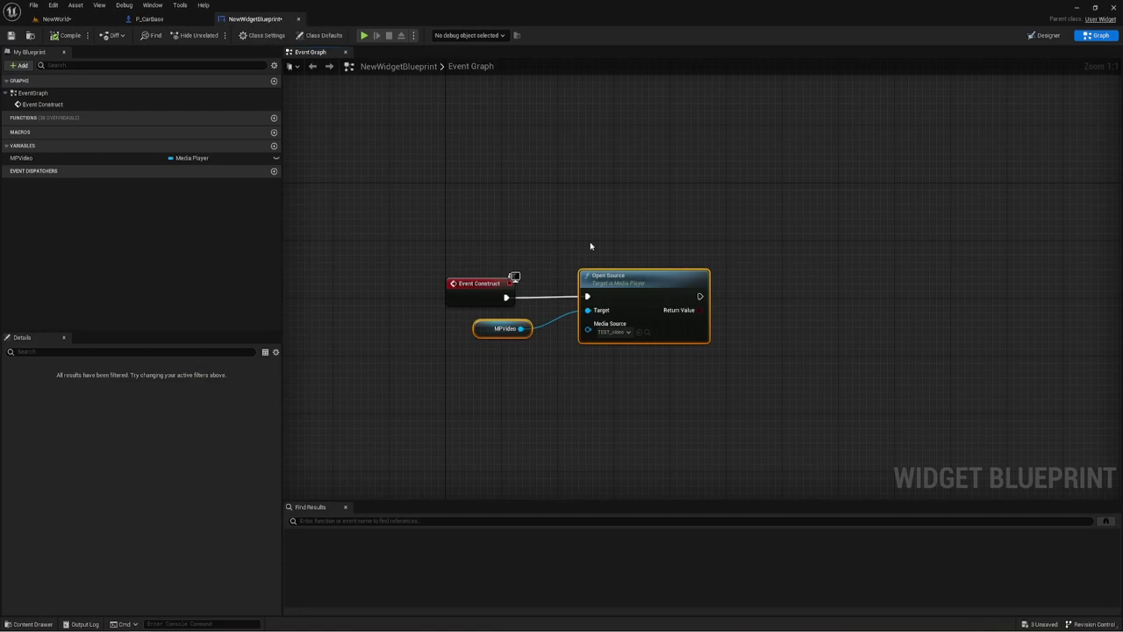
left_click(131, 19)
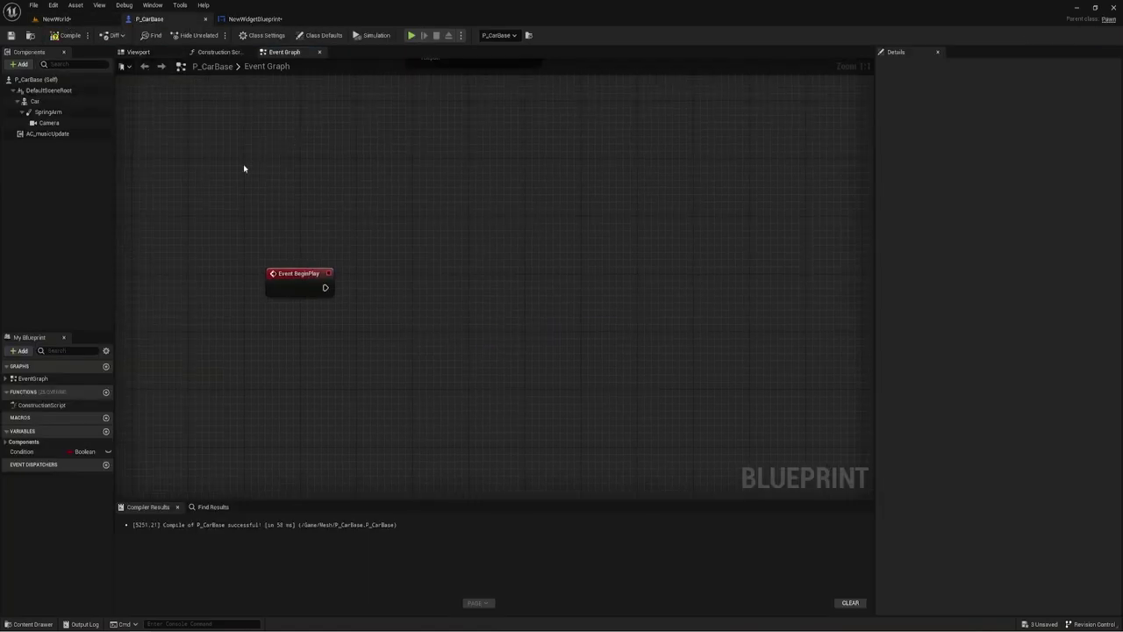
- Add Create Widget and Add to Viewport nodes after Event BeginPlay in P_CarBase
left_click_drag(324, 288, 379, 291)
type("create")
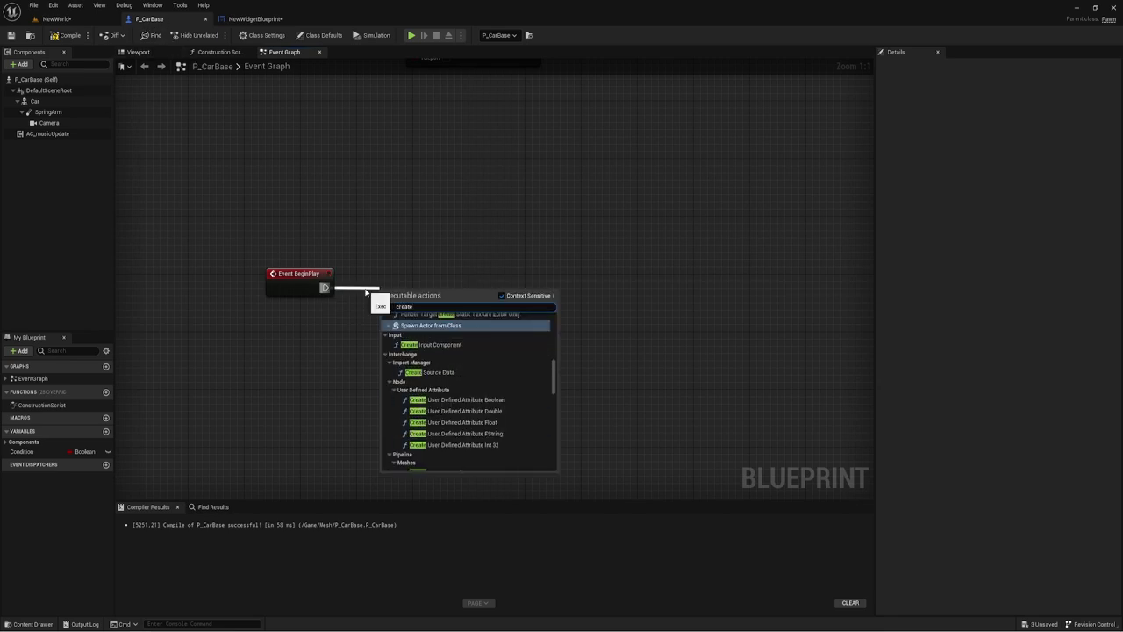
type(" wid")
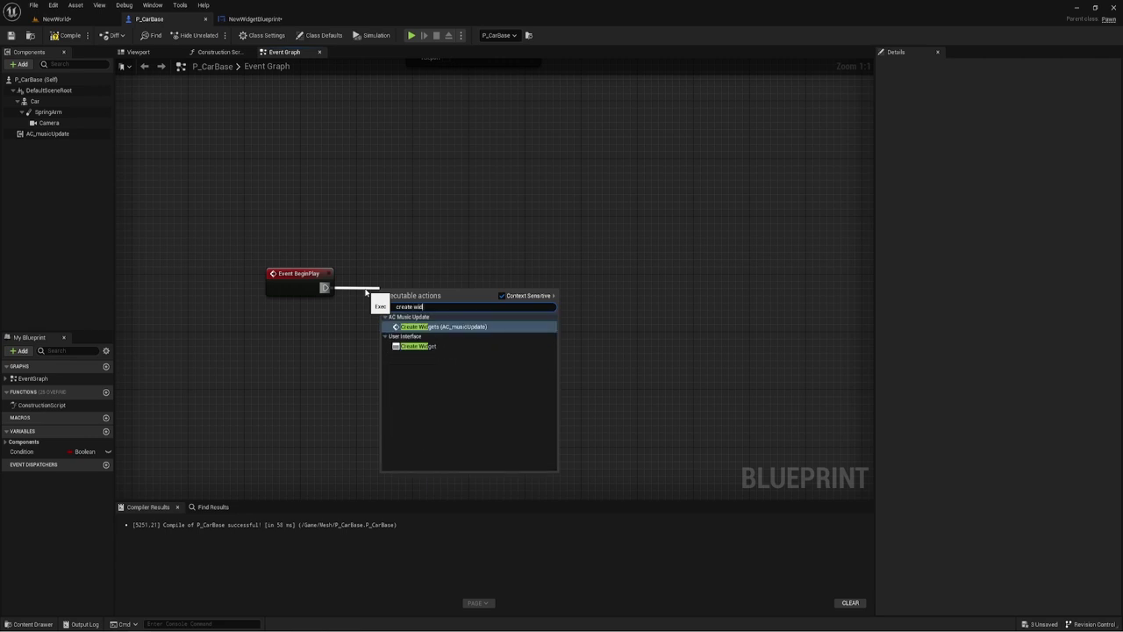
left_click(418, 346)
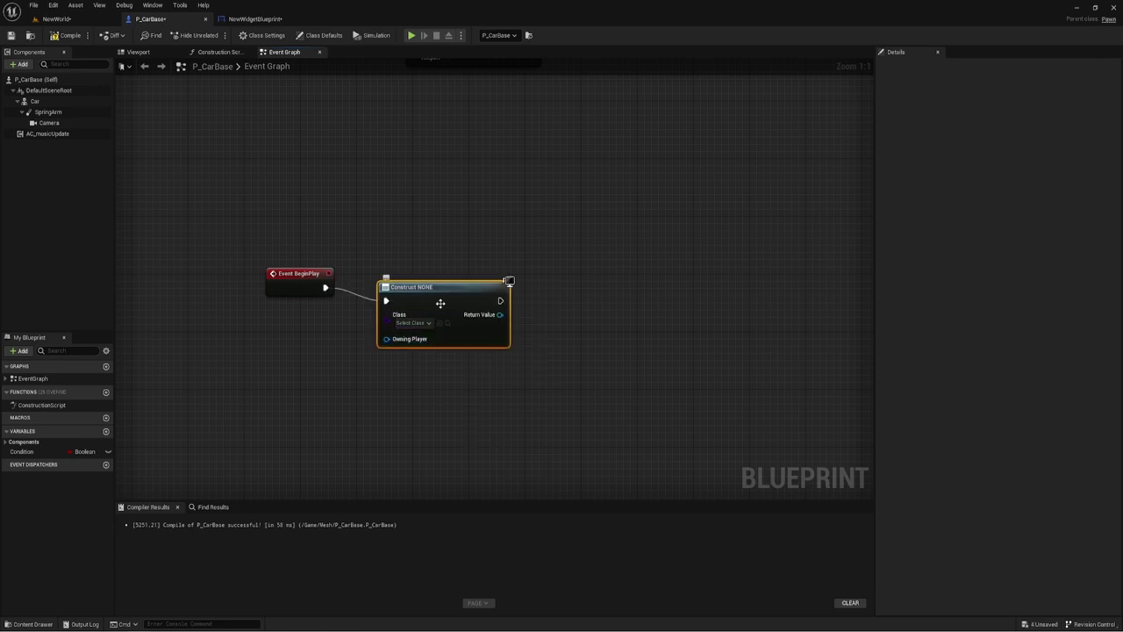
mouse_move(444, 298)
left_mouse_down()
mouse_move(410, 289)
mouse_move(508, 310)
left_mouse_up()
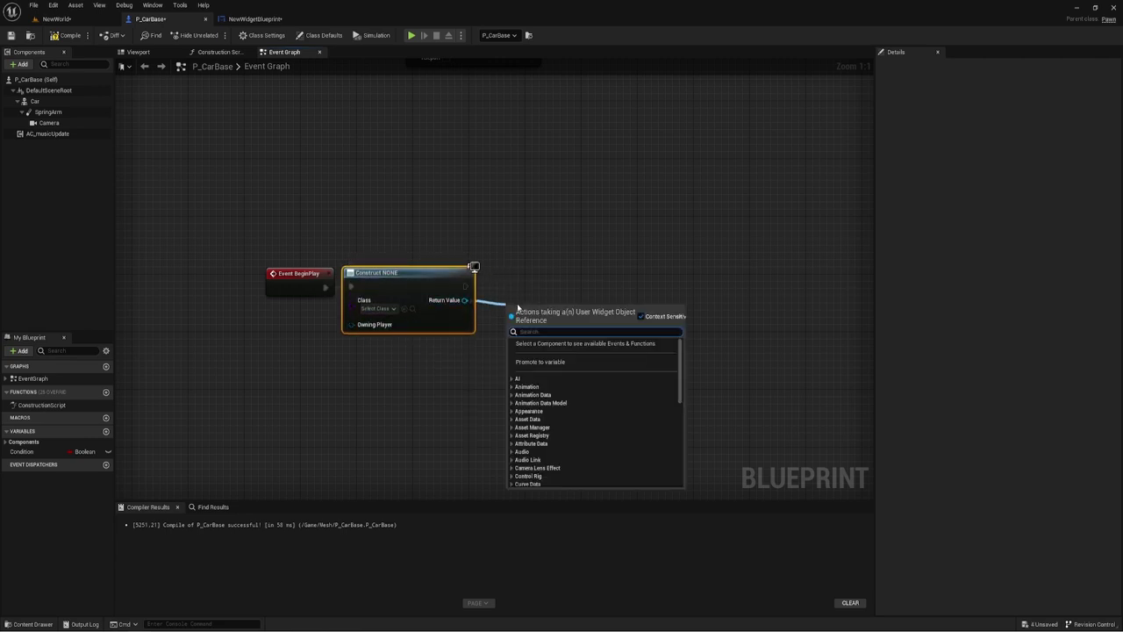
type("add")
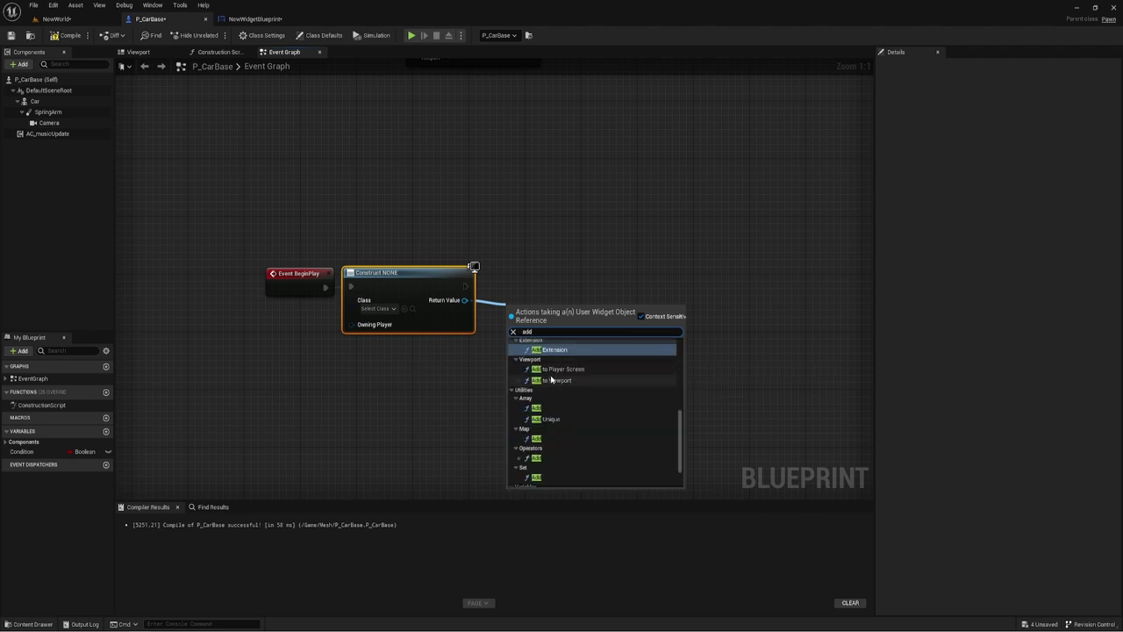
left_click(562, 380)
left_click_drag(526, 310, 505, 267)
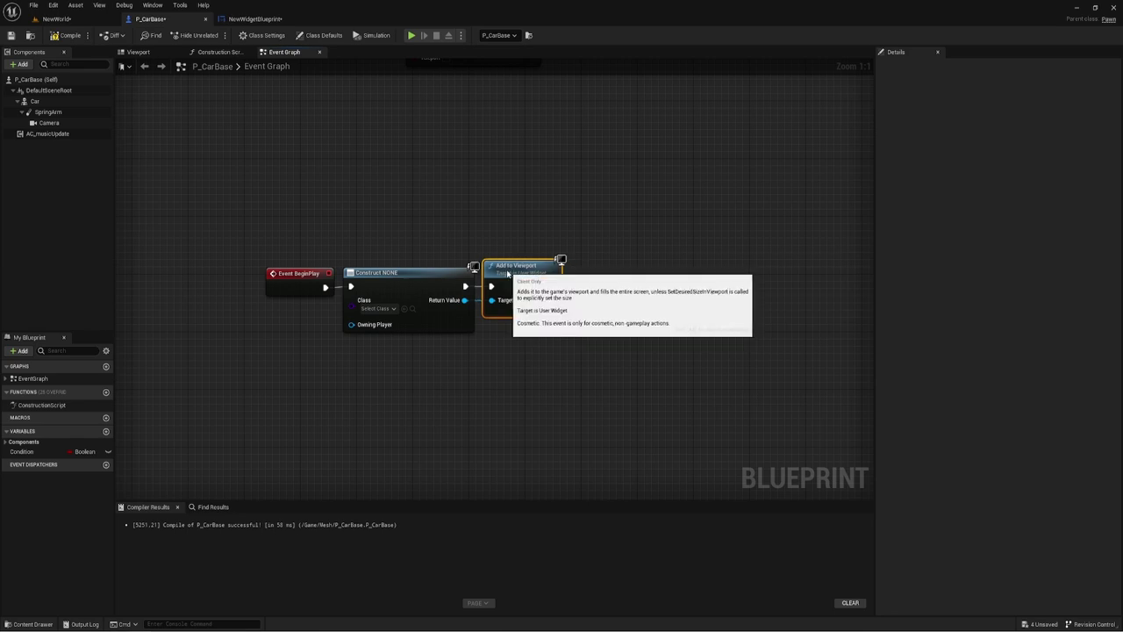
- Set the Create Widget class to NewWidgetBlueprint and save P_CarBase
left_click(392, 310)
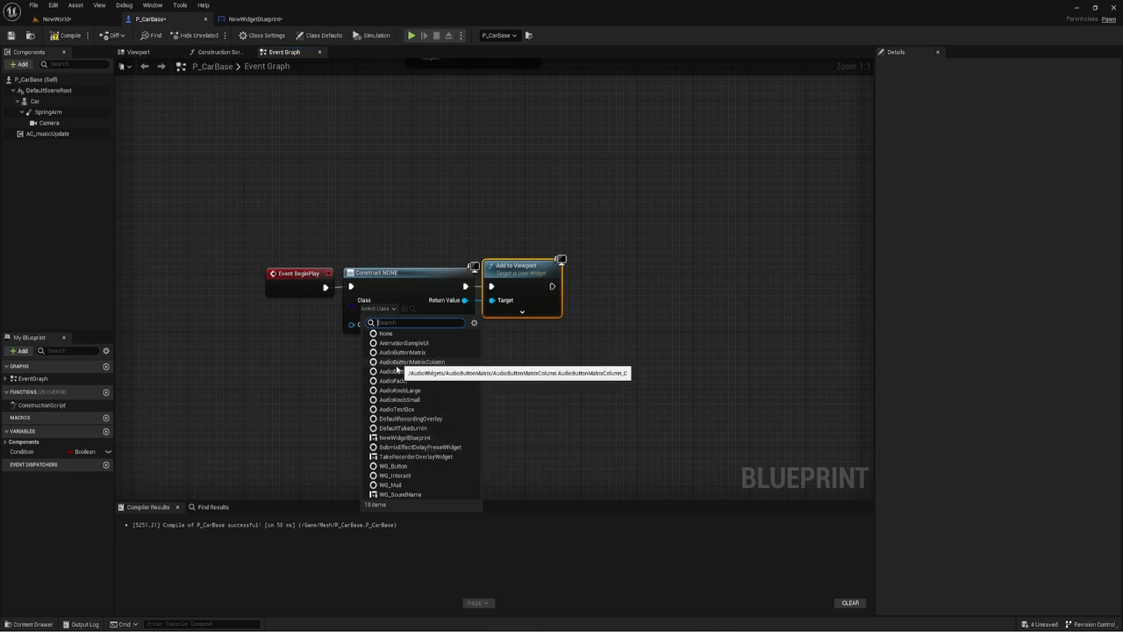
left_click(249, 153)
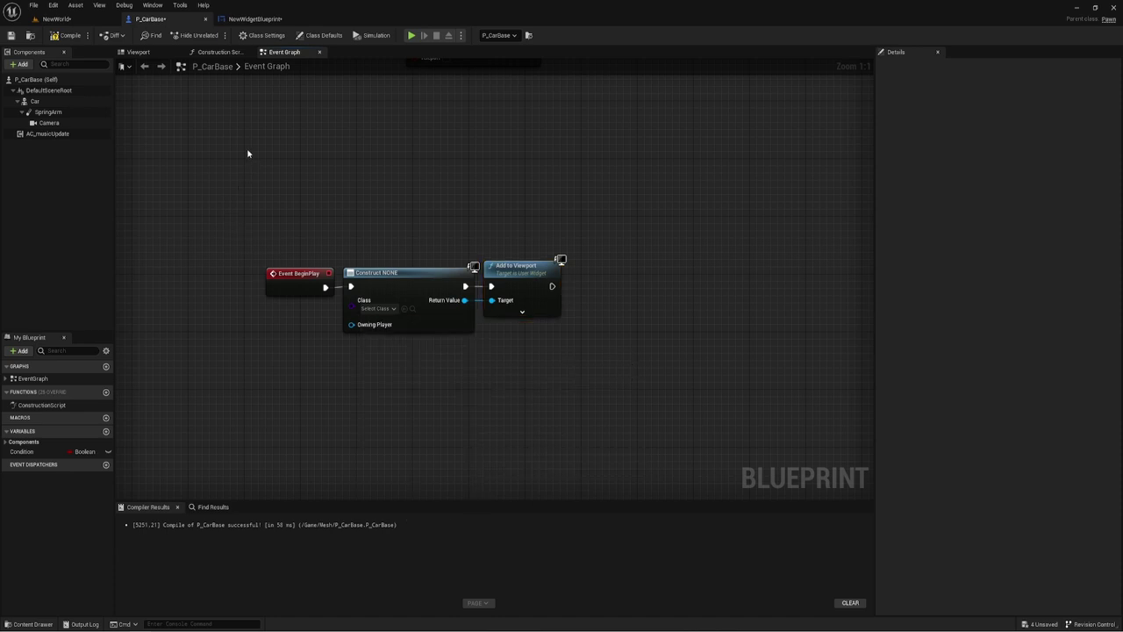
left_click(378, 308)
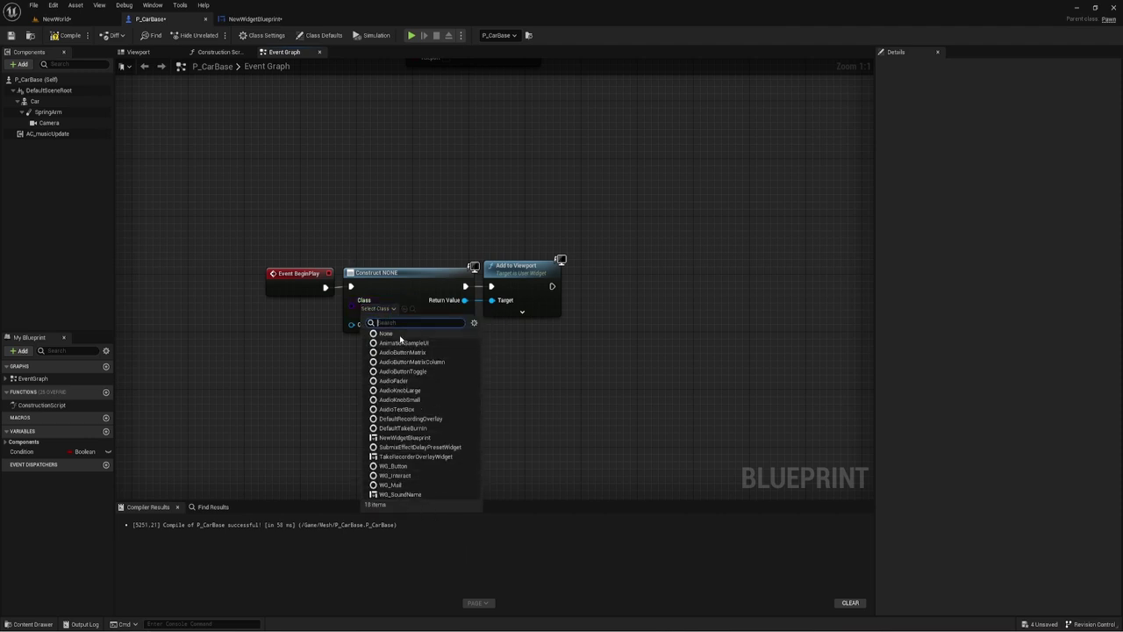
left_click(392, 437)
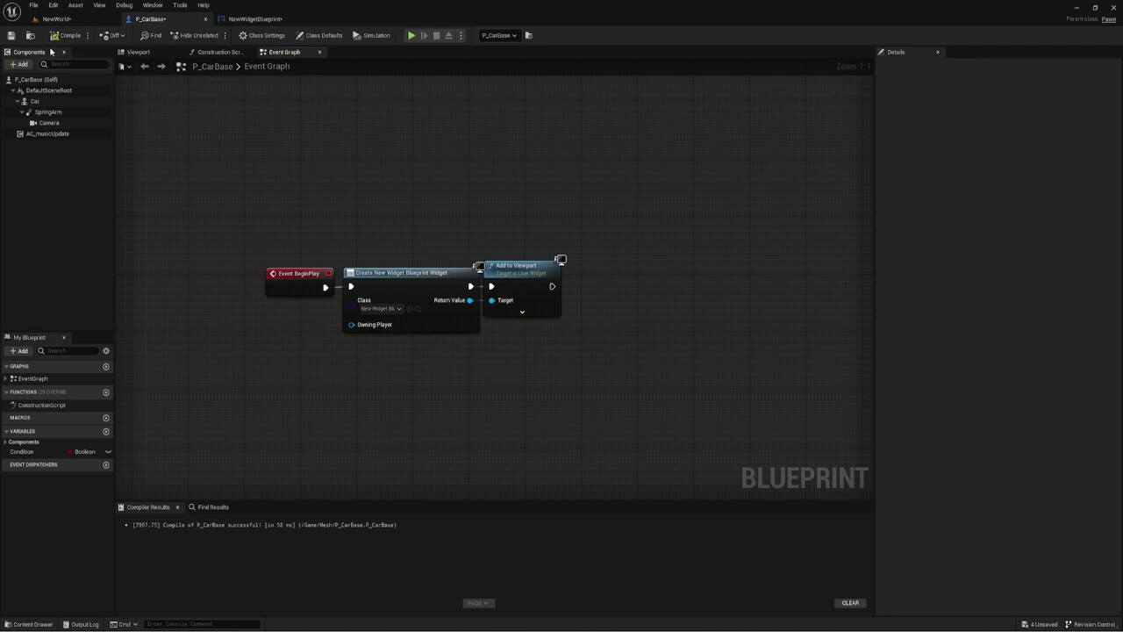
left_click(10, 35)
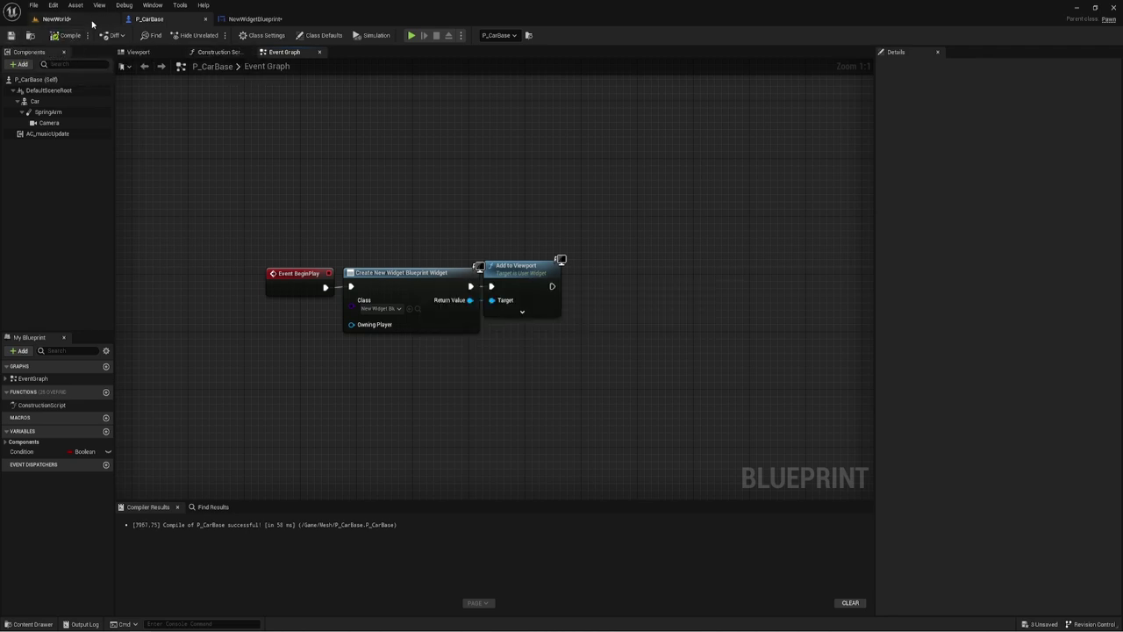
- Save all unsaved content, including the NewWorld map
left_click(60, 19)
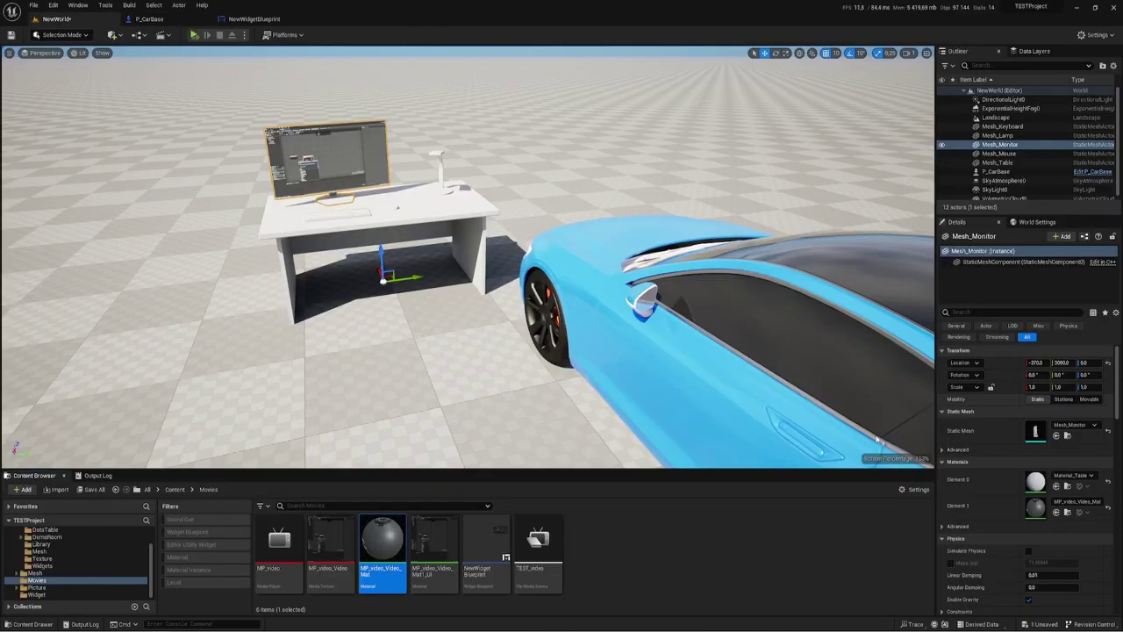
left_click(88, 493)
left_click(633, 425)
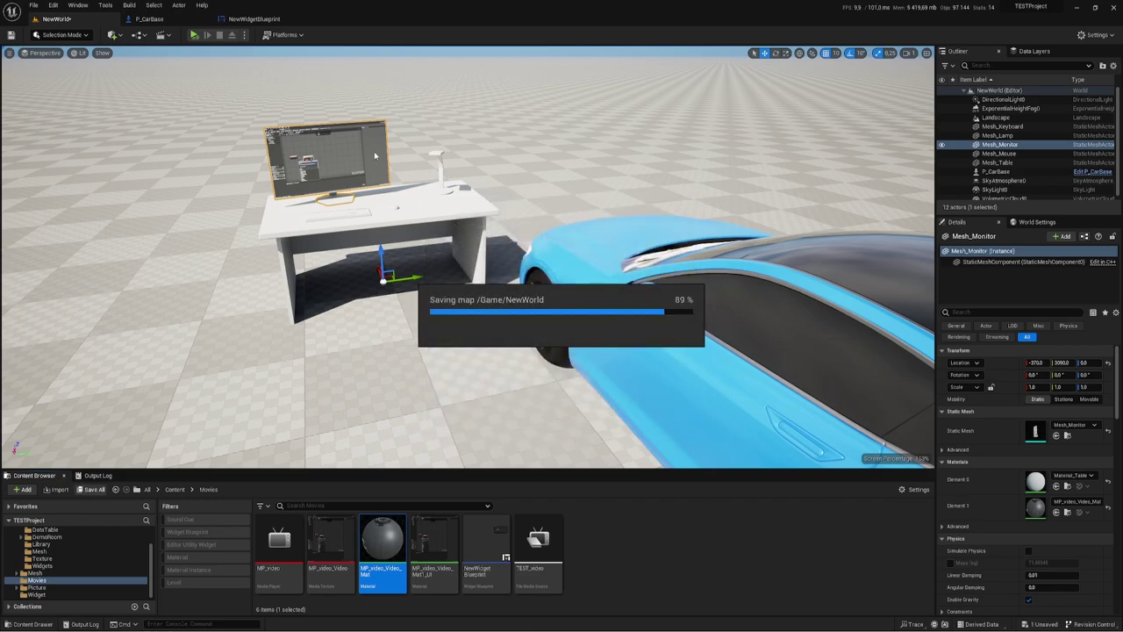
- Run the level in Simulate mode twice to check the video on the monitor
left_click(245, 35)
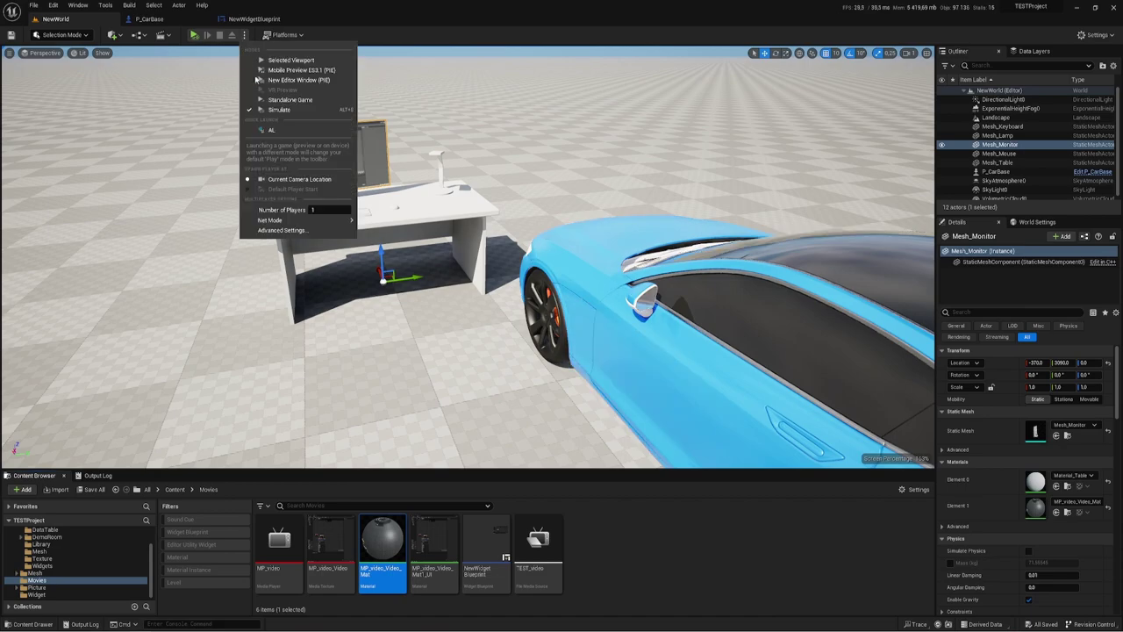
left_click(276, 107)
left_click(193, 34)
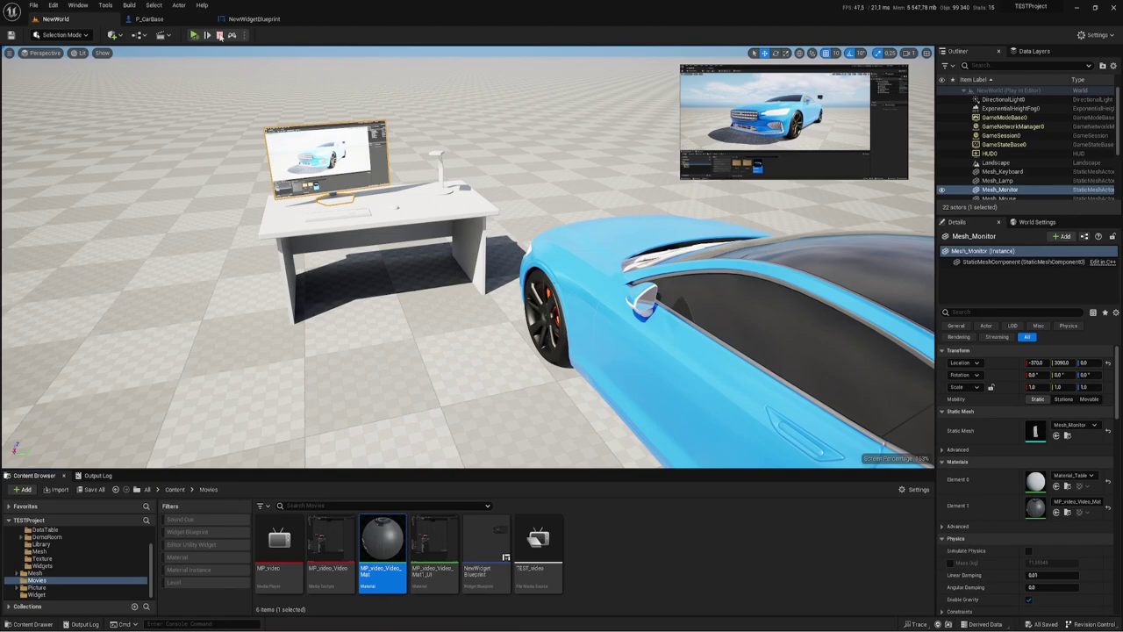
left_click(220, 35)
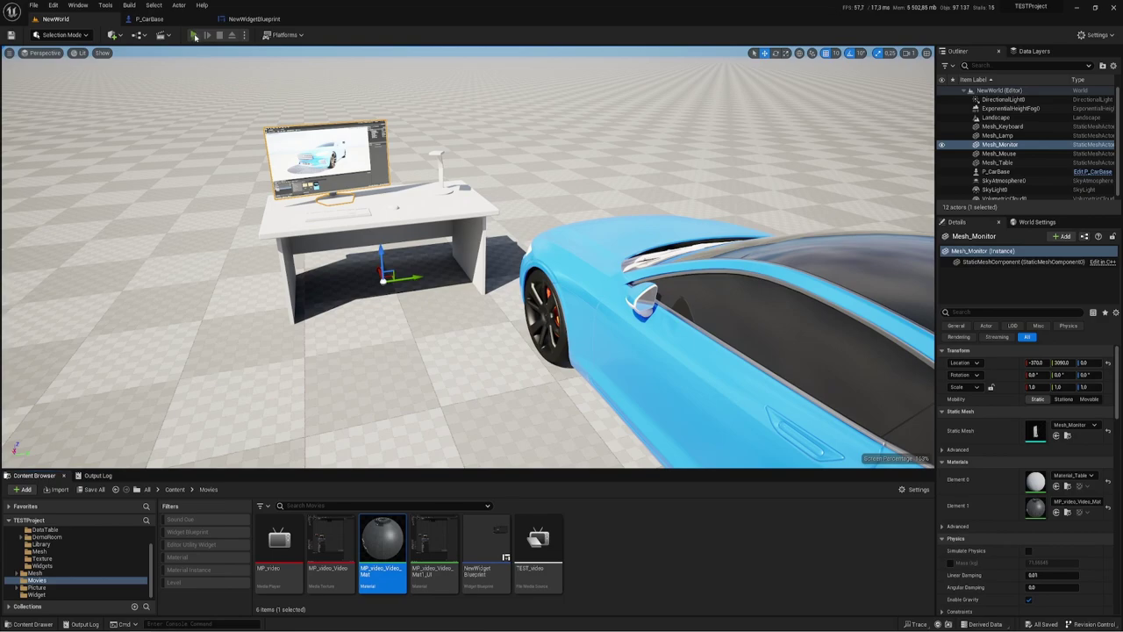
left_click(195, 36)
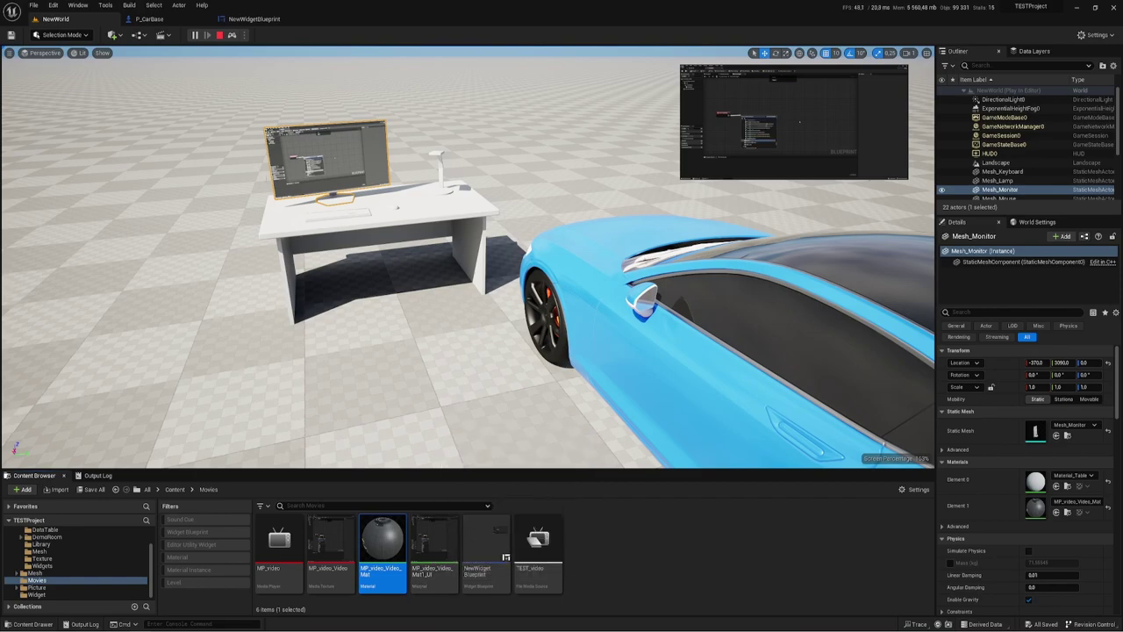
left_click(220, 35)
- Review the MPVideo and Open Source nodes in NewWidgetBlueprint, then return to NewWorld
left_click(253, 19)
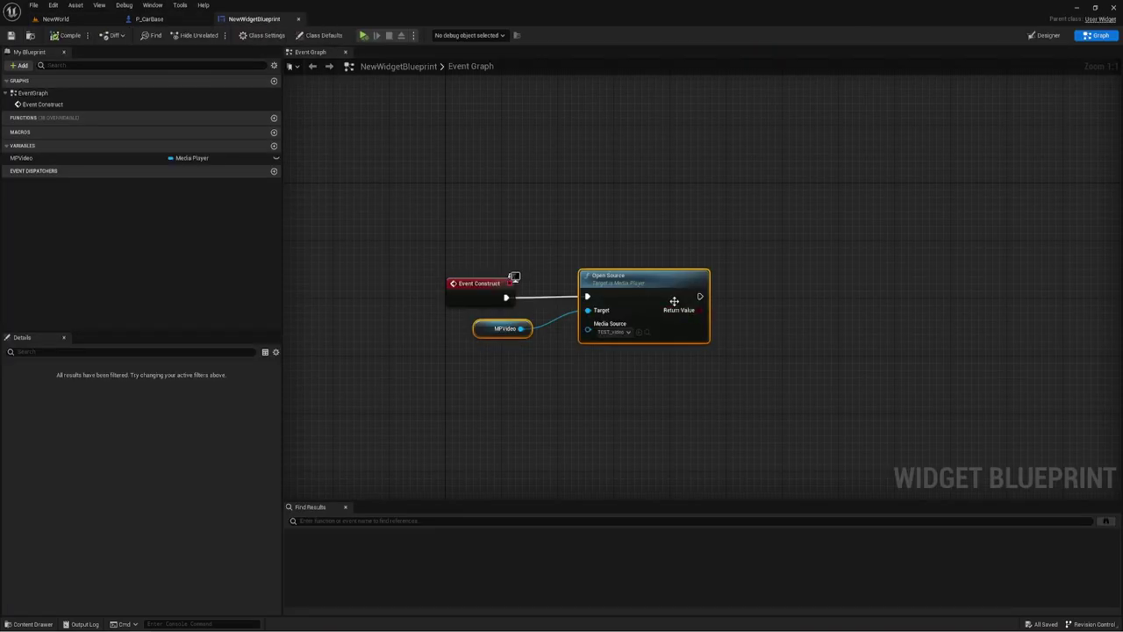
left_click_drag(631, 331, 725, 386)
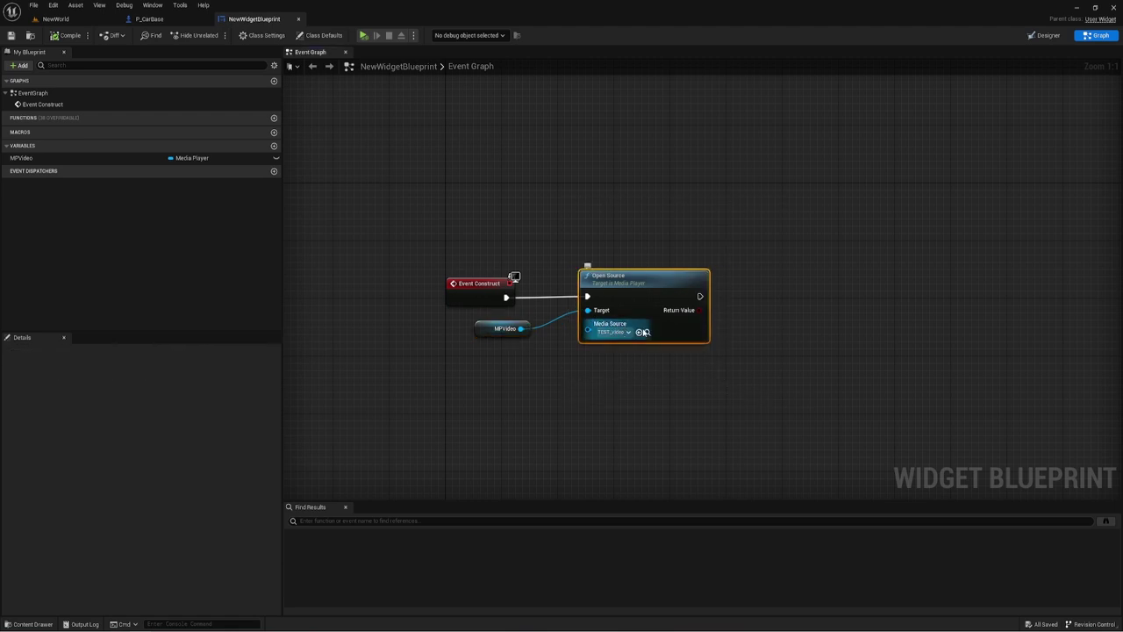
left_click(620, 370)
left_click_drag(465, 353, 596, 325)
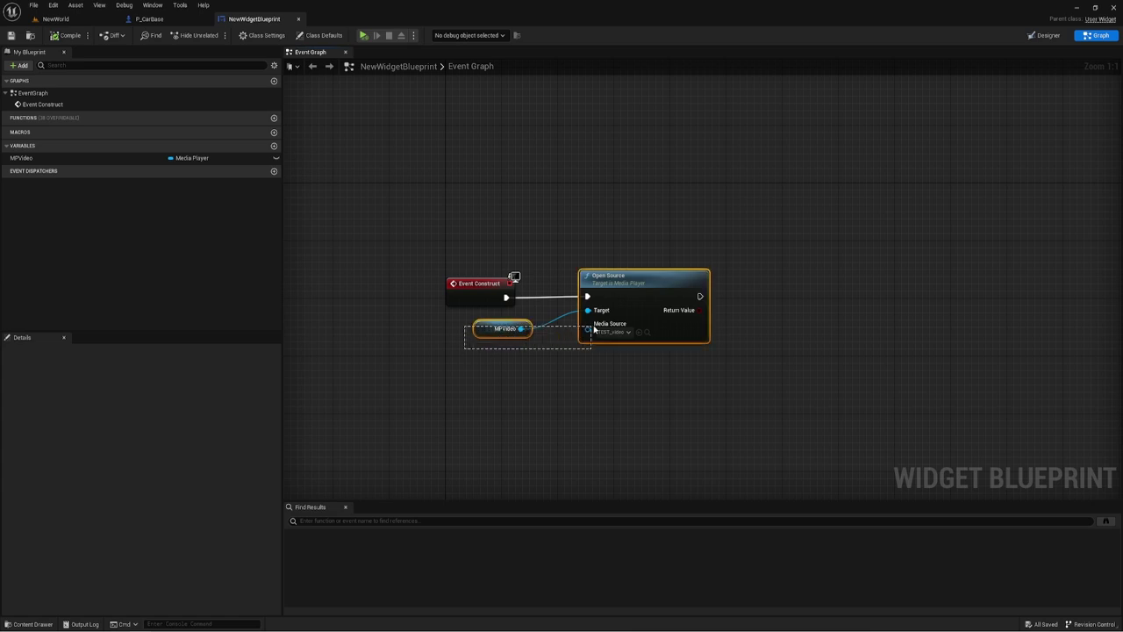
left_click(548, 362)
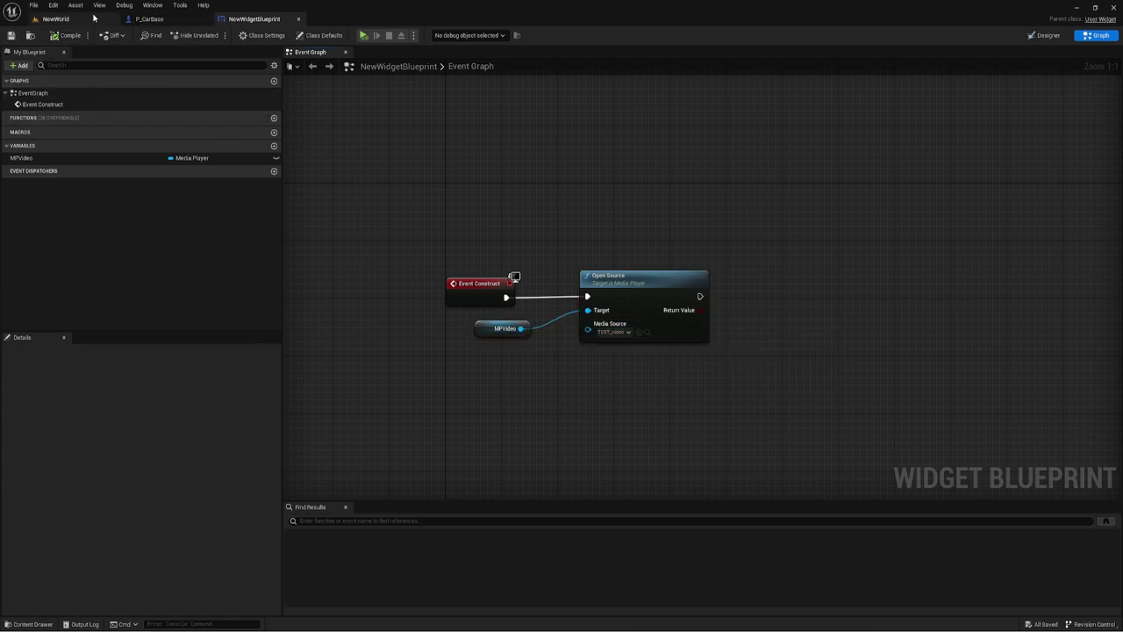
left_click(55, 18)
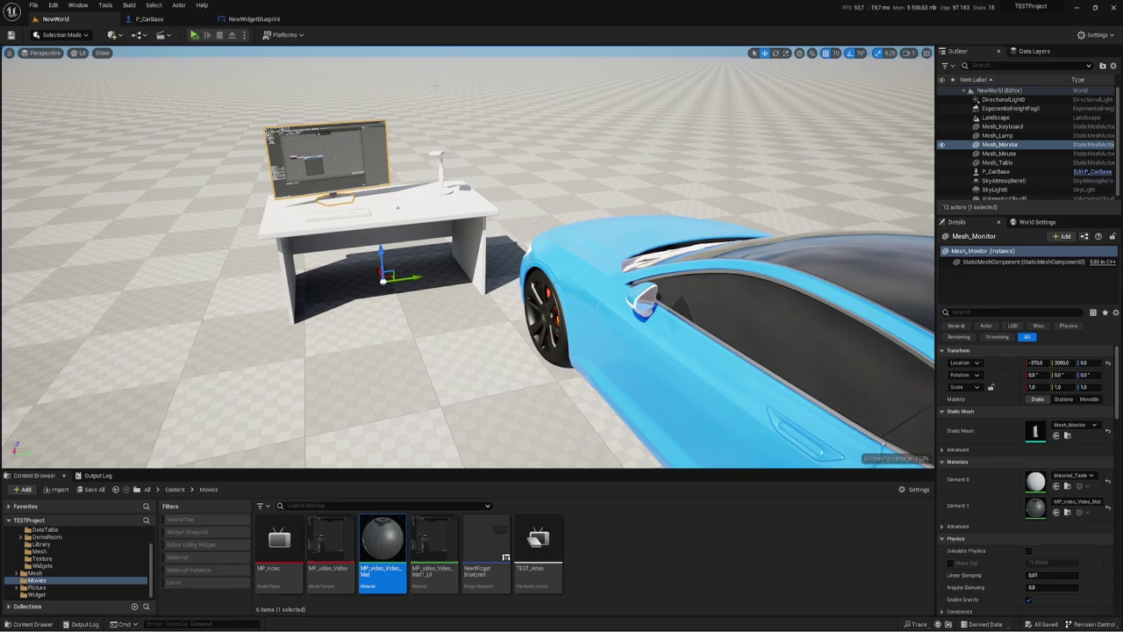
- Choose Package Project for the Windows platform
left_click(285, 34)
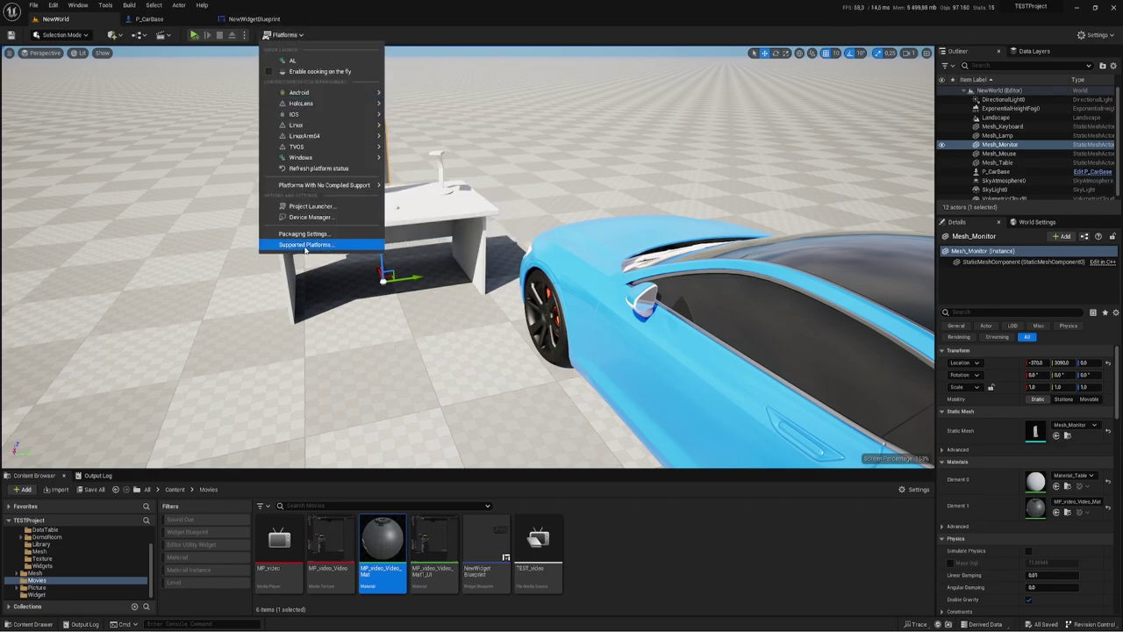
mouse_move(308, 136)
mouse_move(315, 156)
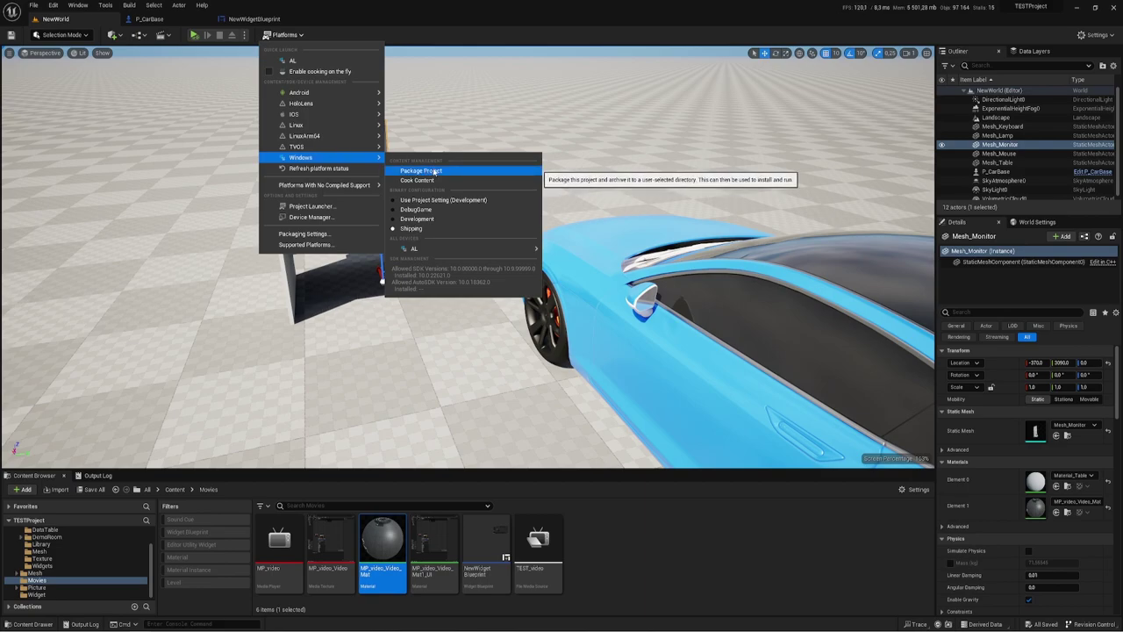
left_click(435, 171)
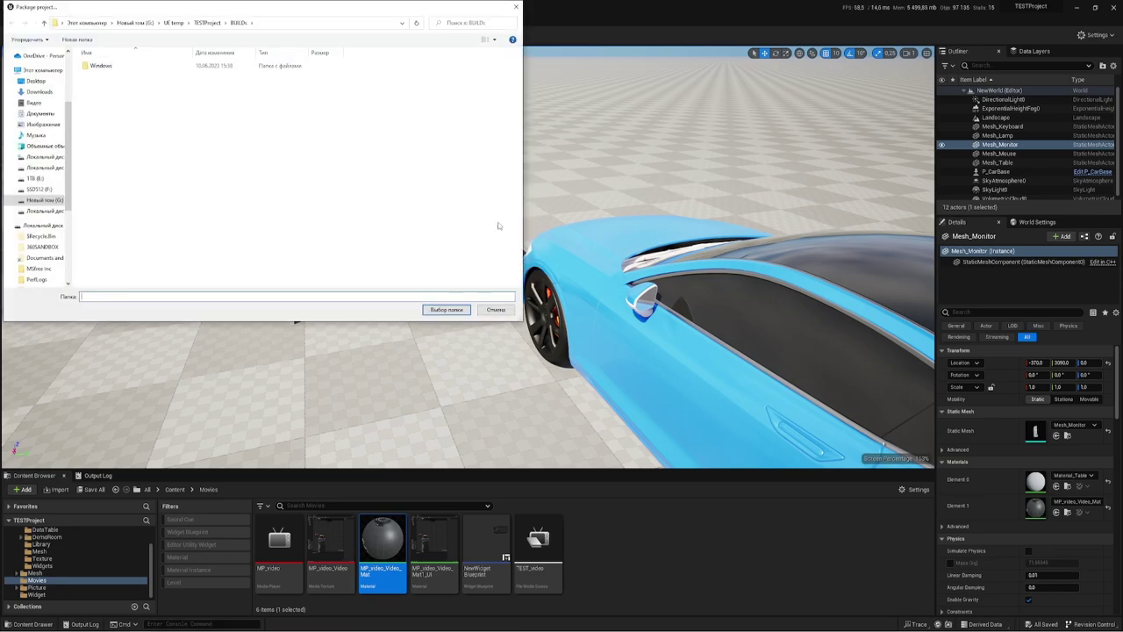
- Delete the old Windows build folder and select BUILDs as the packaging destination
left_click(99, 66)
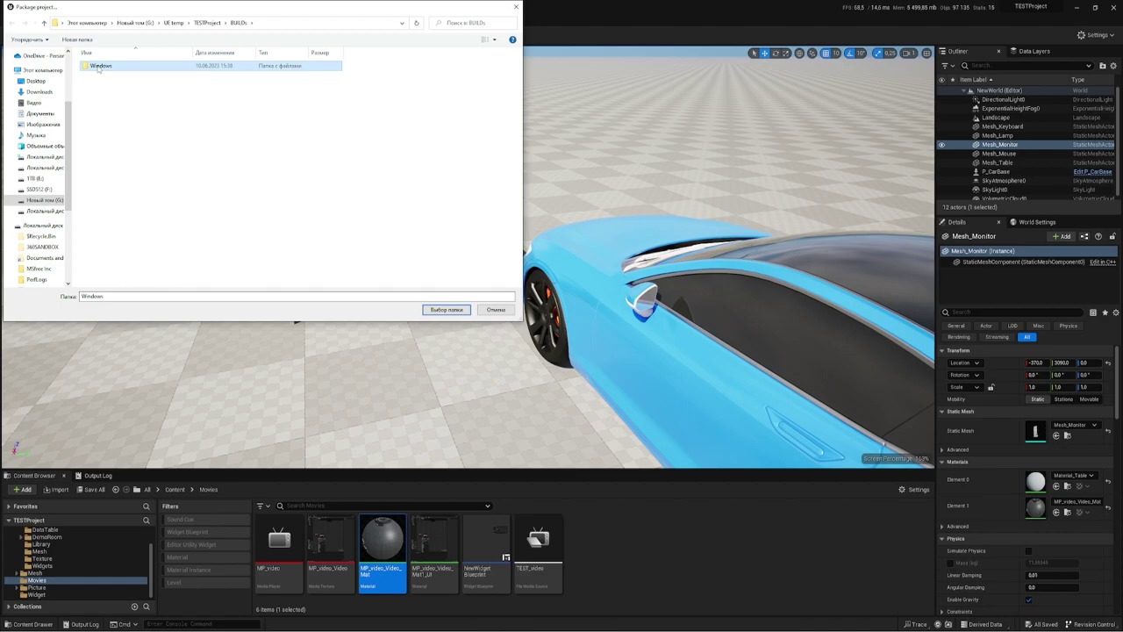
key("Delete")
left_click(586, 356)
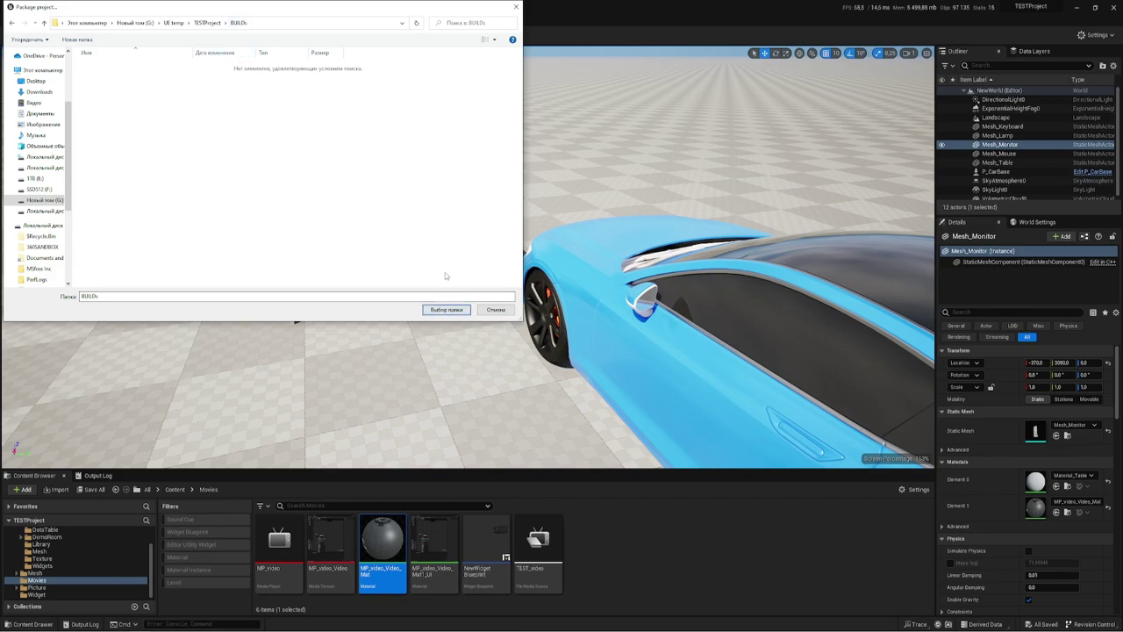
left_click(446, 310)
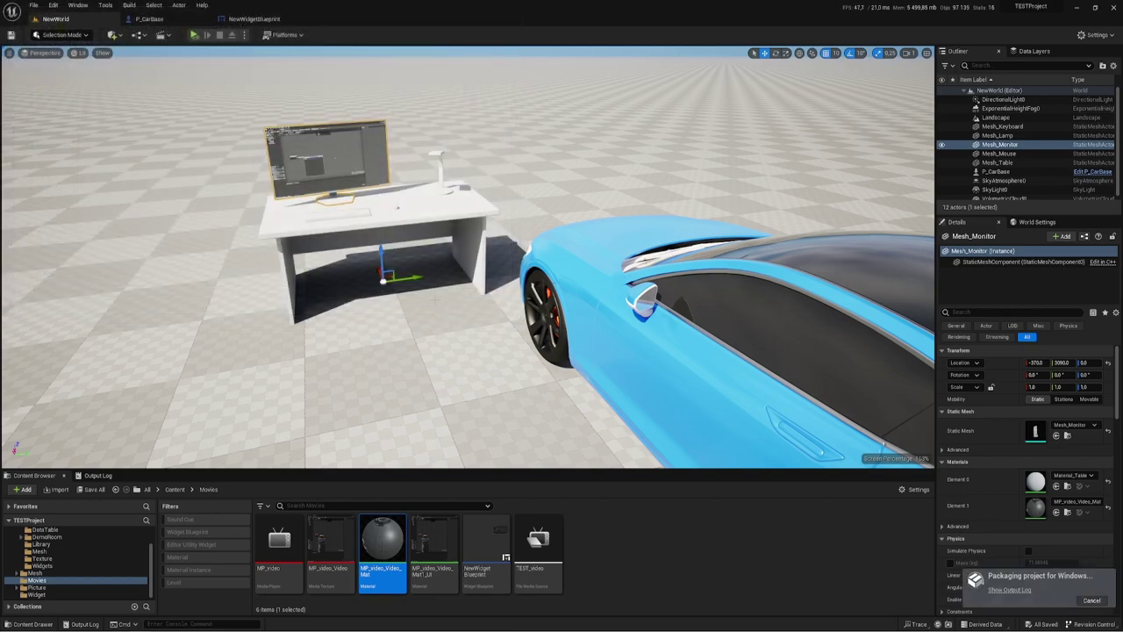
- Watch the Output Log until packaging reports BUILD SUCCESSFUL, then bring up File Explorer
left_click(1010, 590)
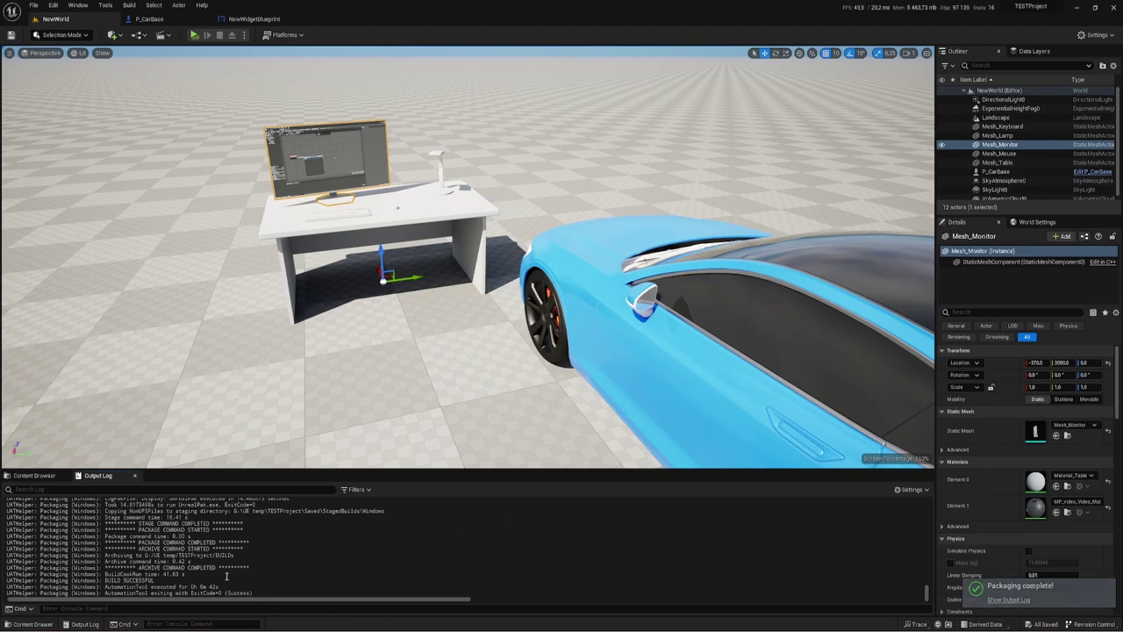
key("alt+Tab")
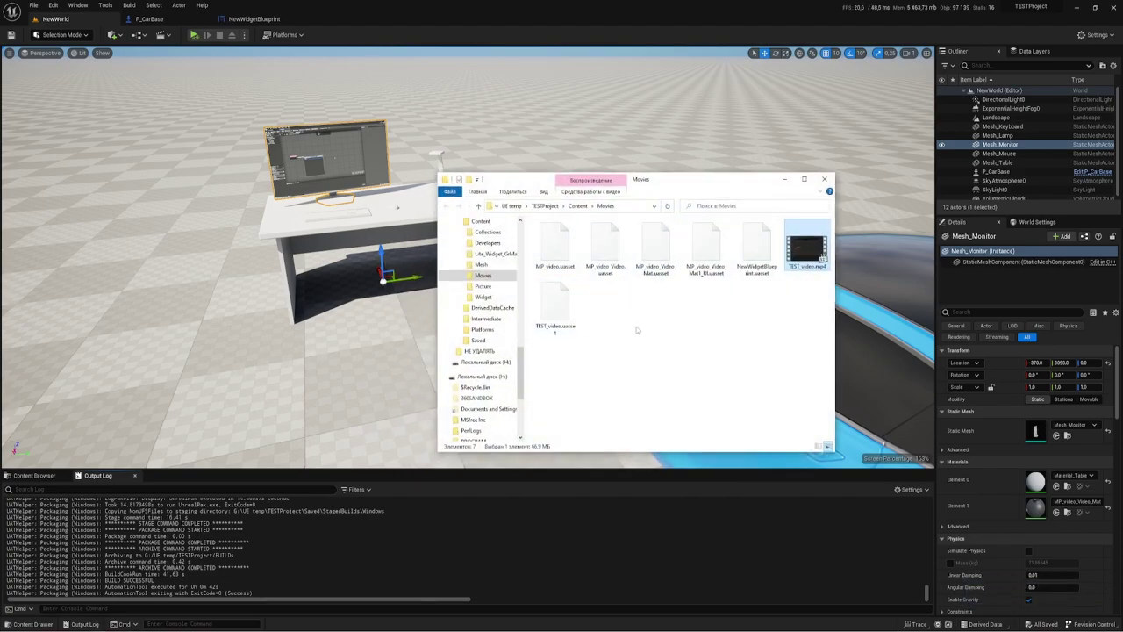
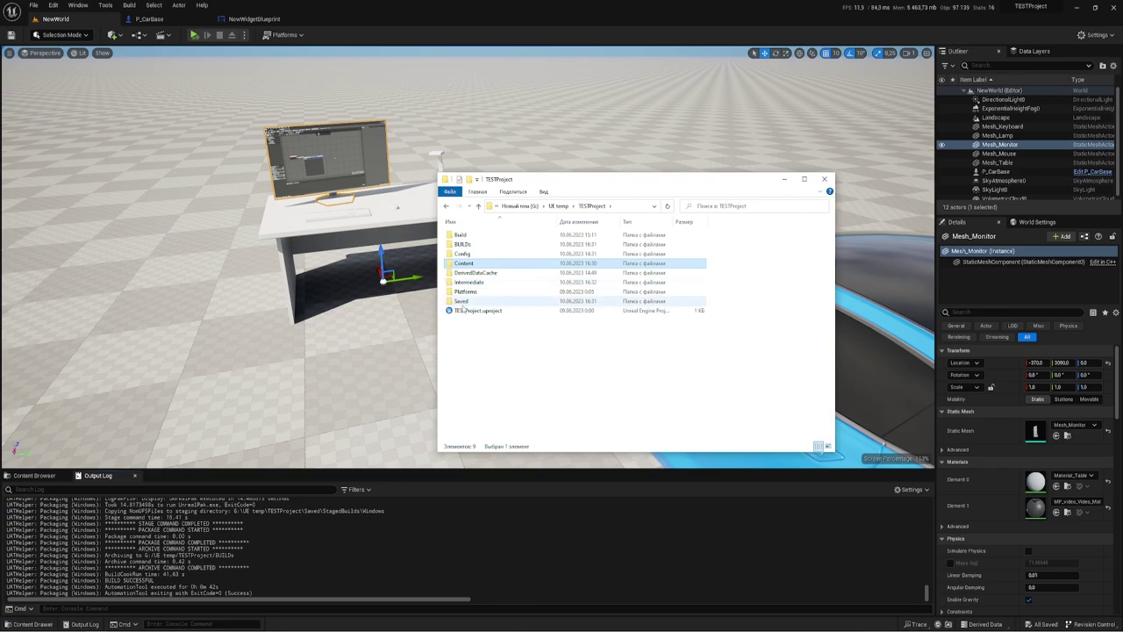
- Browse into BUILDs\Windows to show TESTProject.exe, the Engine and TESTProject folders, and the manifest files
double_click(469, 246)
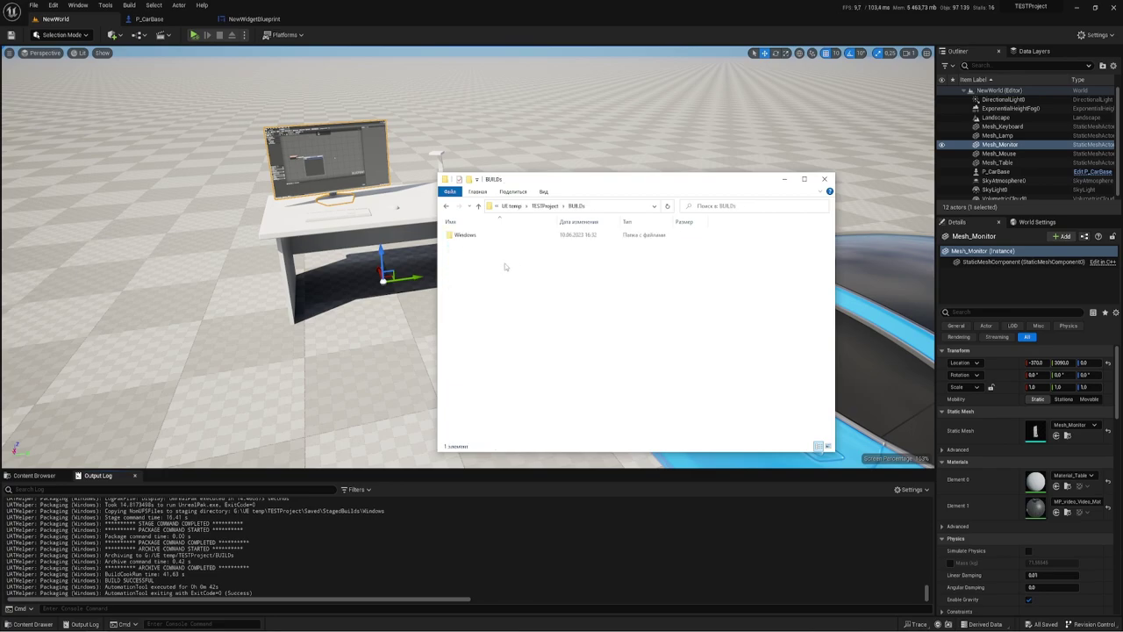
double_click(468, 237)
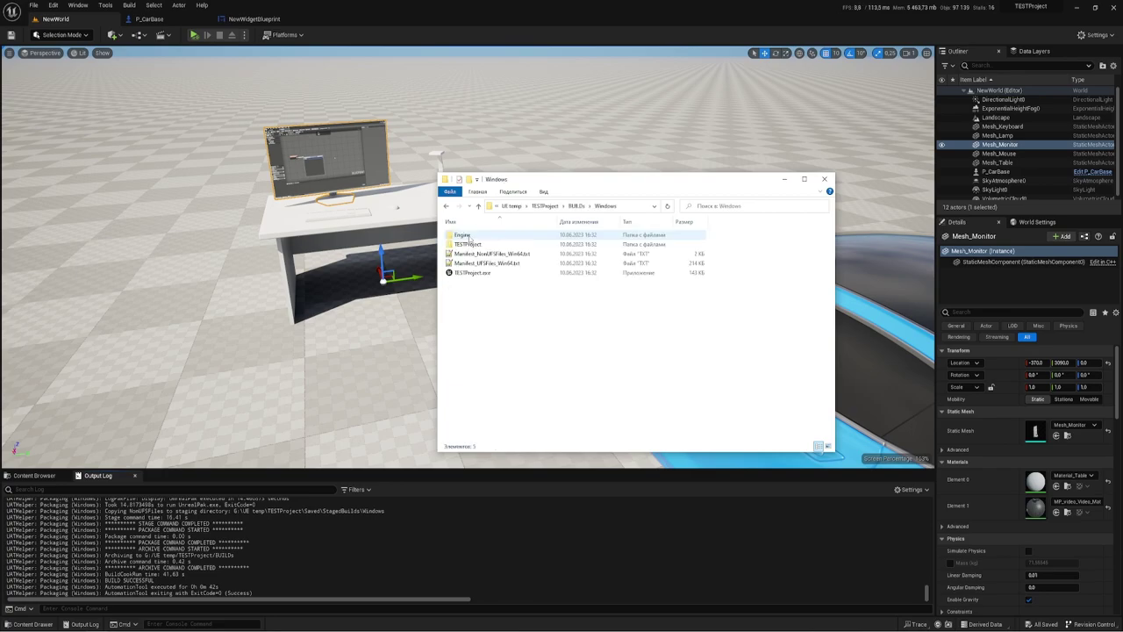
- Run TESTProject.exe to watch the full-screen car, desk and video scene, then bring up the Start menu
left_click(473, 275)
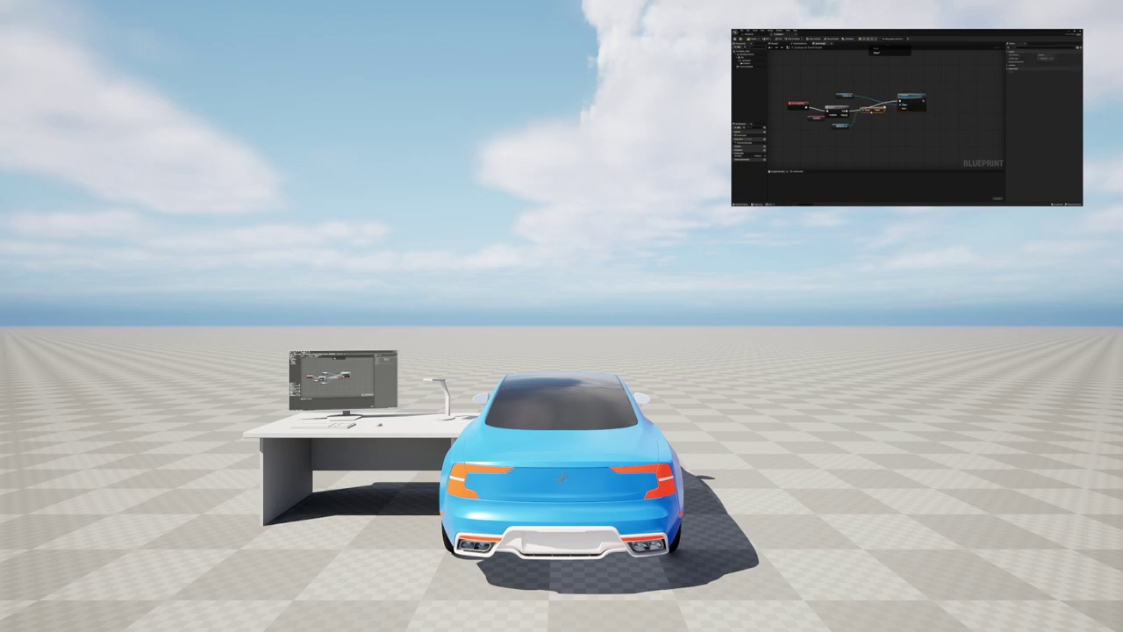
key("super")
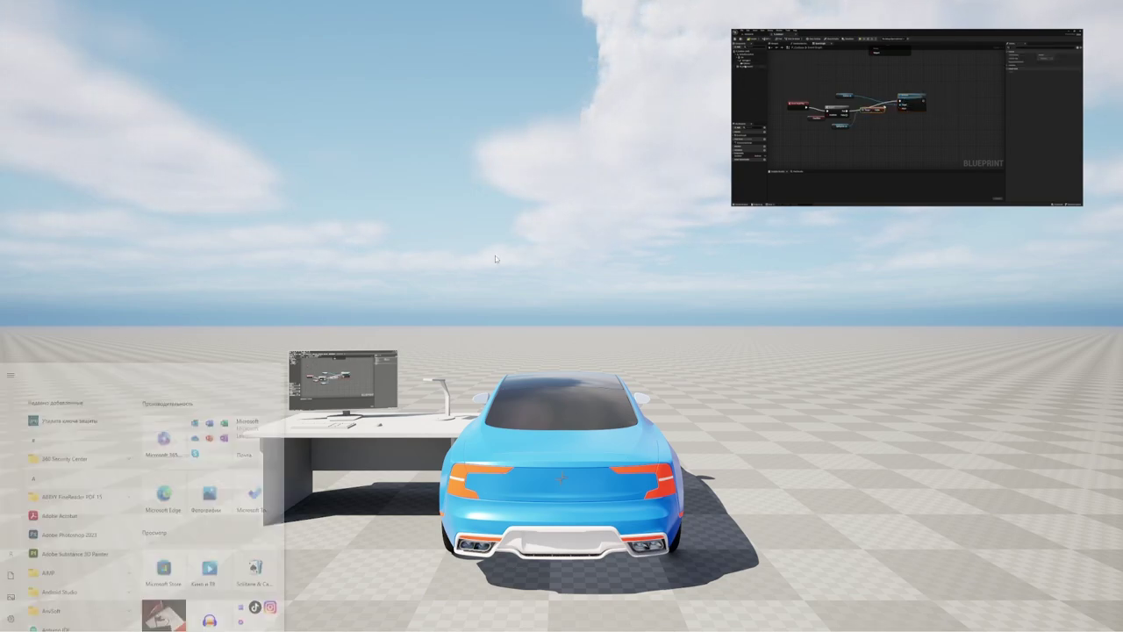